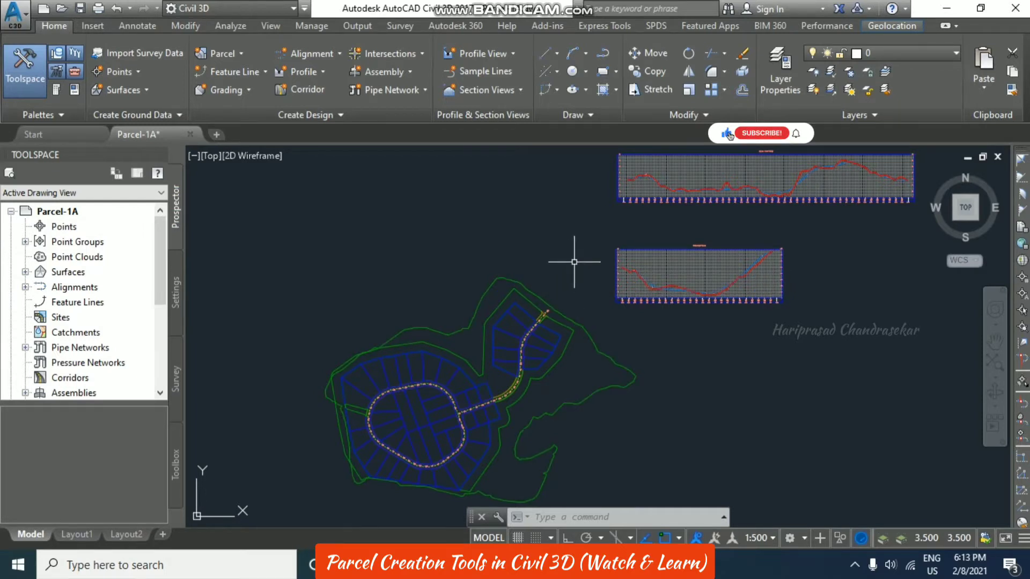
Center the site plan and test-select the surface boundary and a loop-road lot line.
middle_click_drag(570, 252, 503, 205)
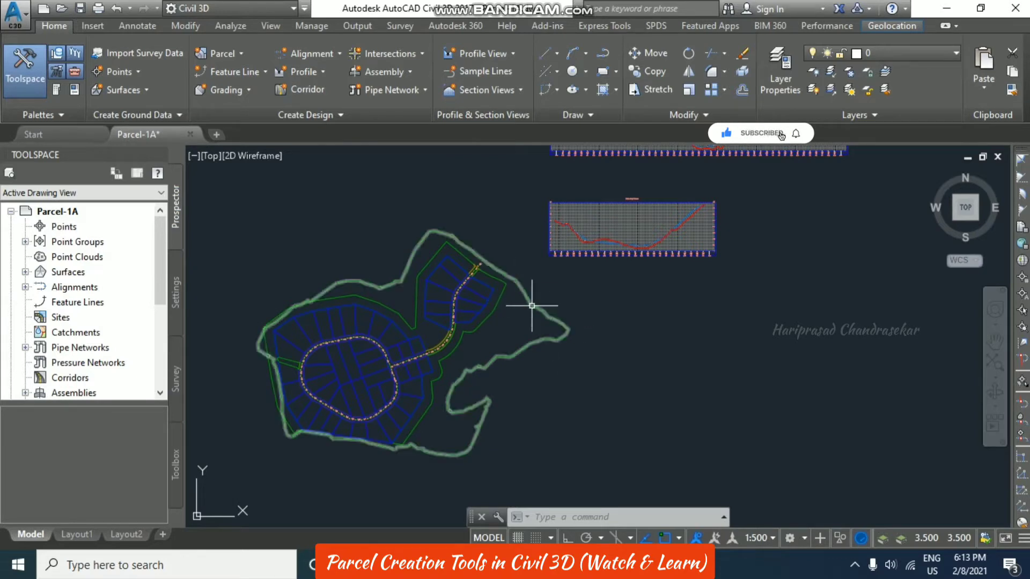
left_click(567, 329)
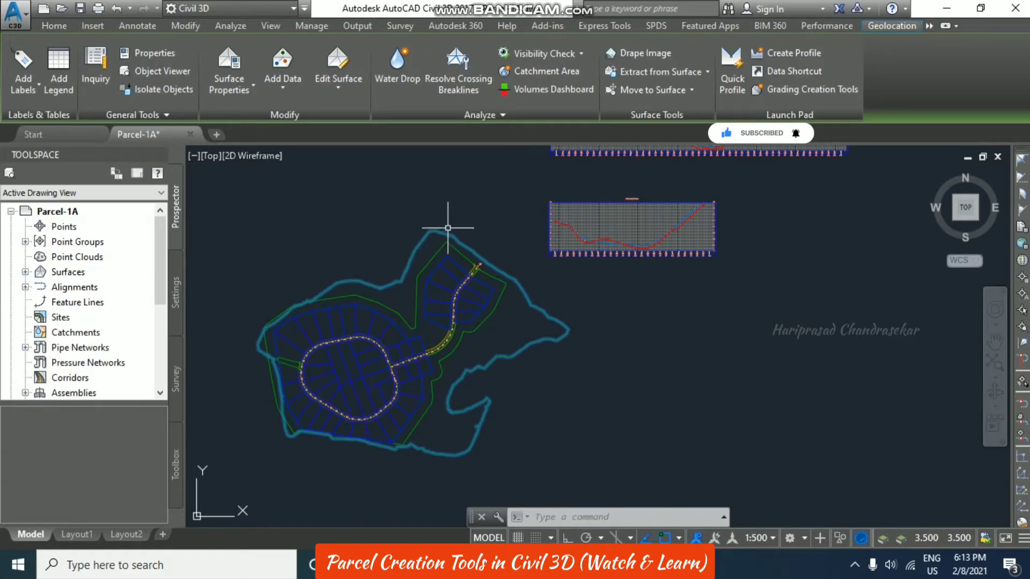
scroll(380, 407, "up", 1)
scroll(502, 303, "up", 1)
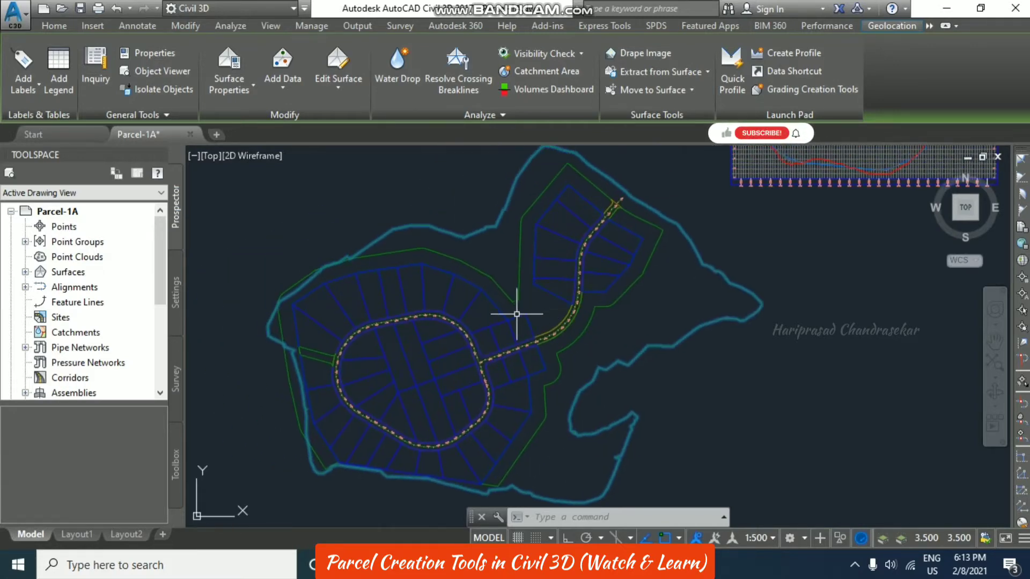
scroll(517, 314, "up", 3)
scroll(574, 253, "down", 2)
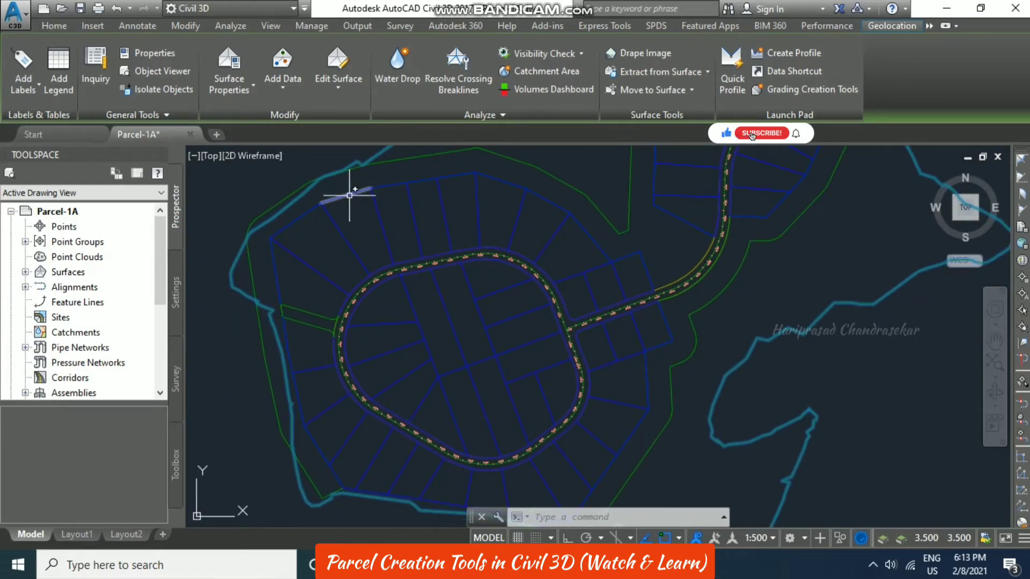
left_click(351, 192)
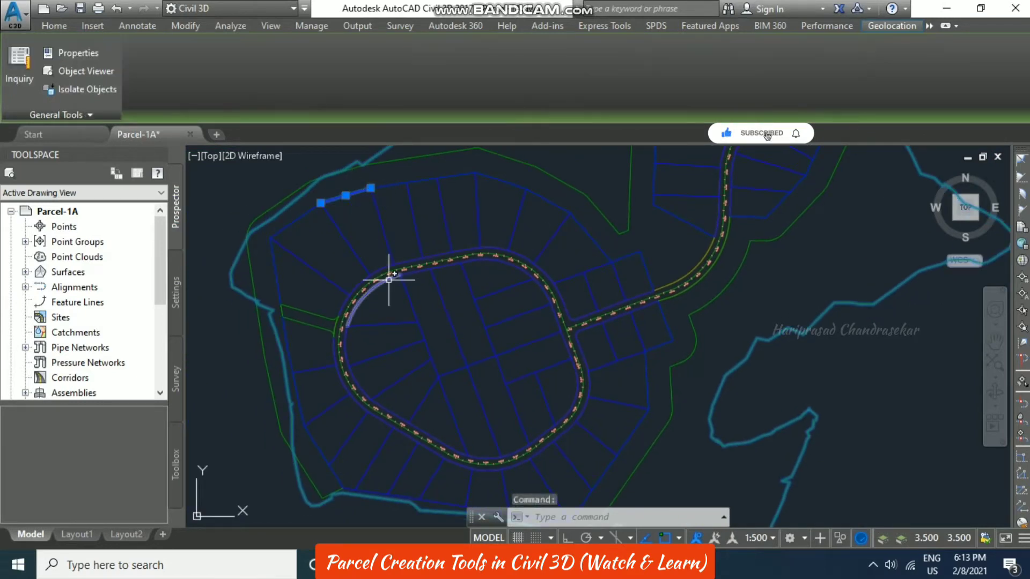
key("Escape")
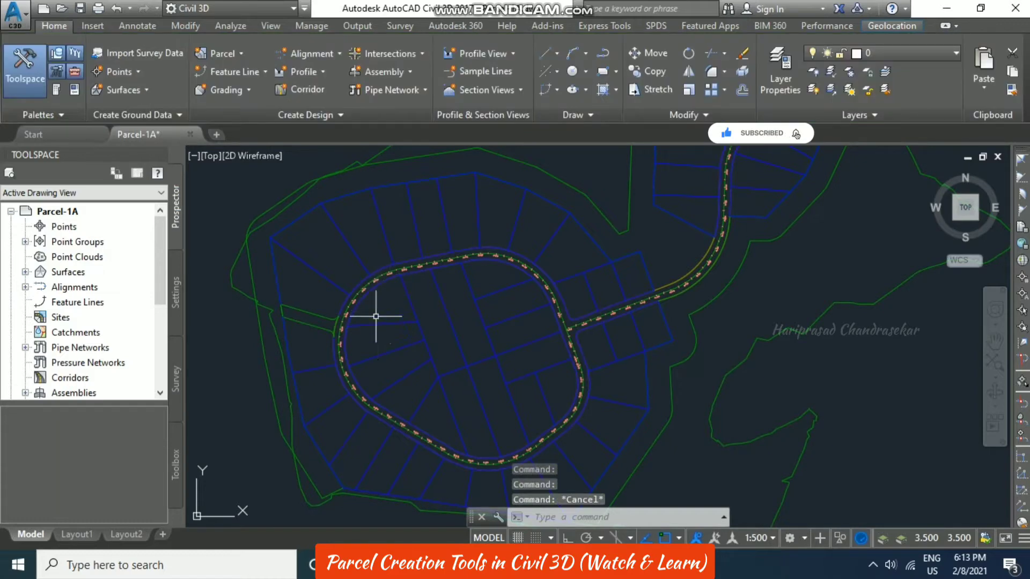
Pan across the loop-road lots and test-select the upper road alignment.
middle_click_drag(540, 223, 456, 251)
scroll(455, 251, "down", 3)
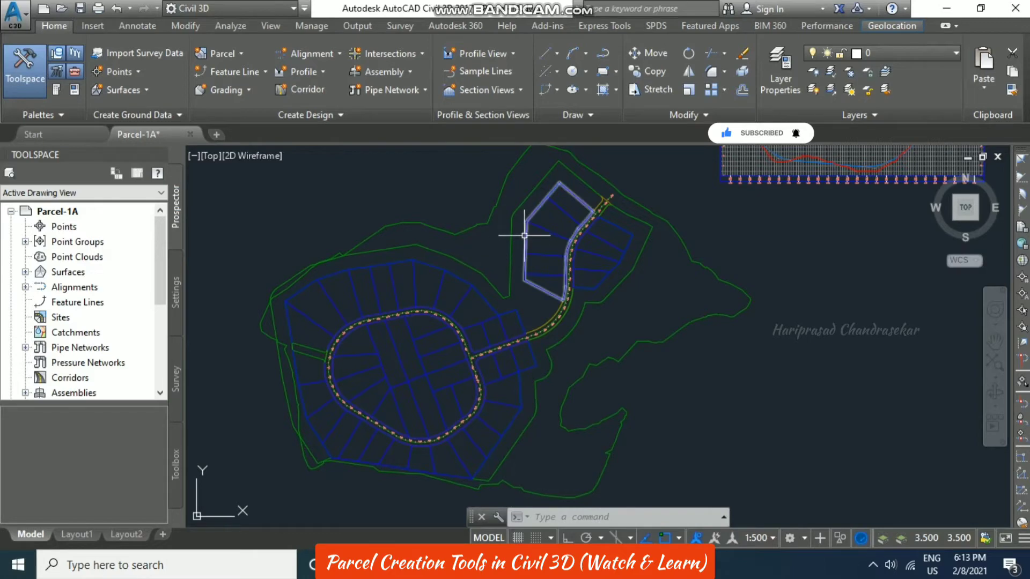
scroll(594, 193, "up", 4)
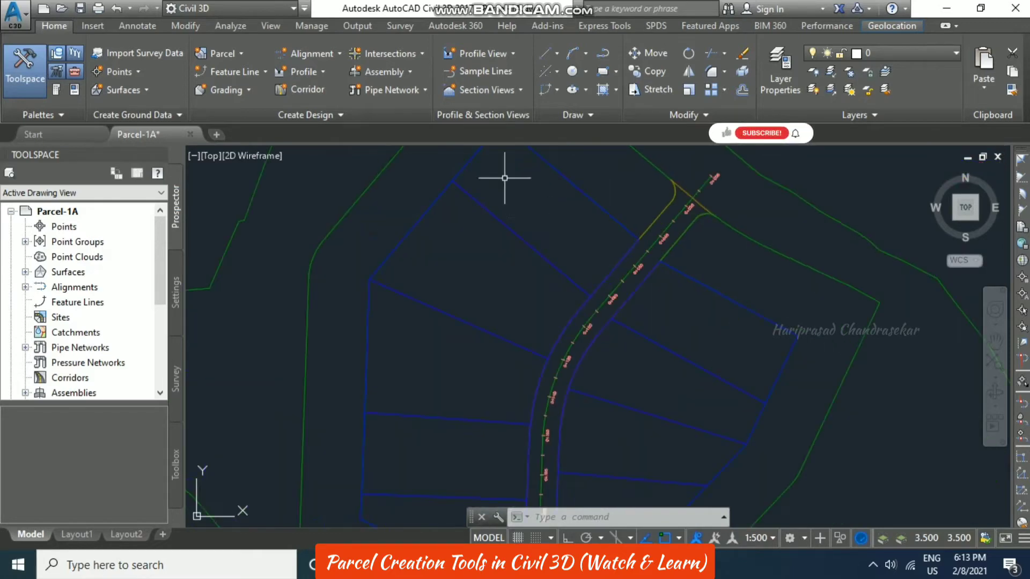
scroll(503, 211, "up", 2)
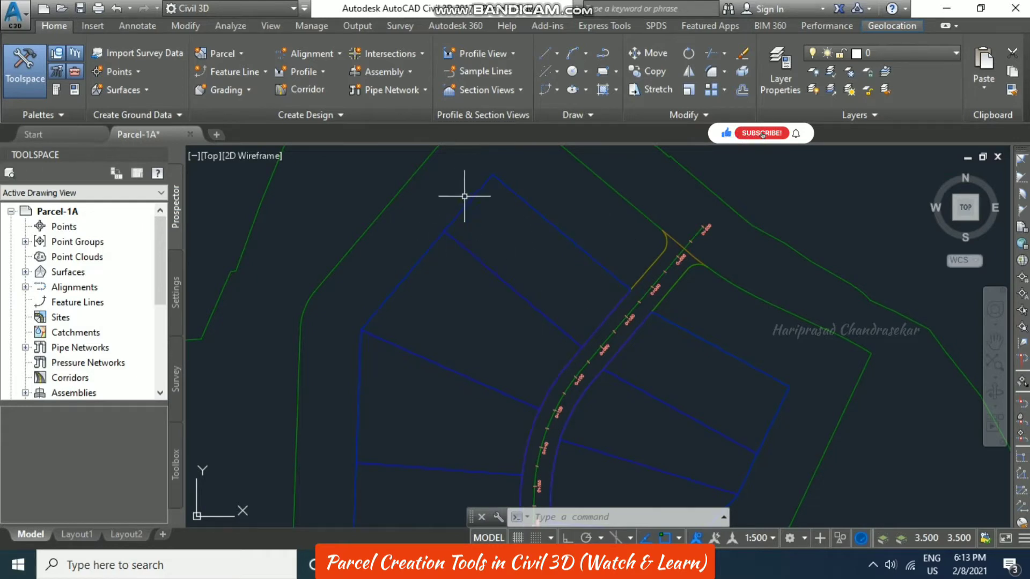
left_click(605, 350)
key("Escape")
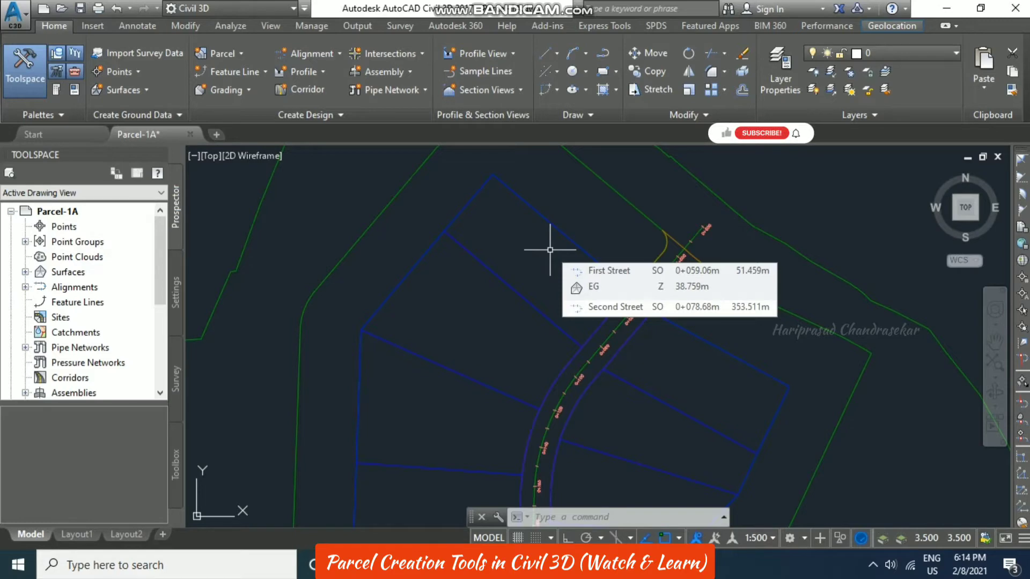
Reframe the whole site, then open and cancel the Parcel Layout Tools.
scroll(551, 268, "down", 3)
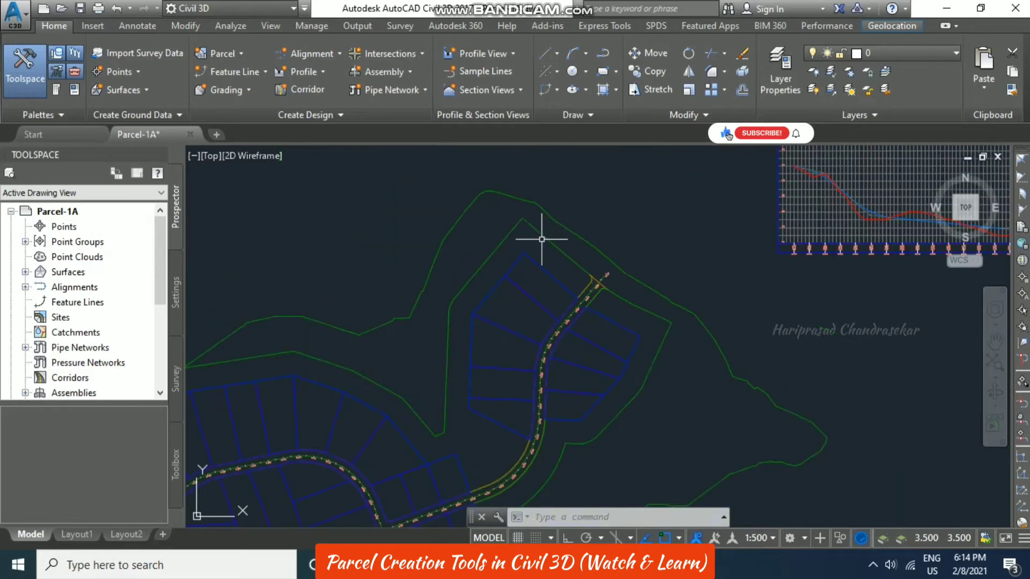
scroll(590, 209, "down", 2)
scroll(443, 188, "down", 2)
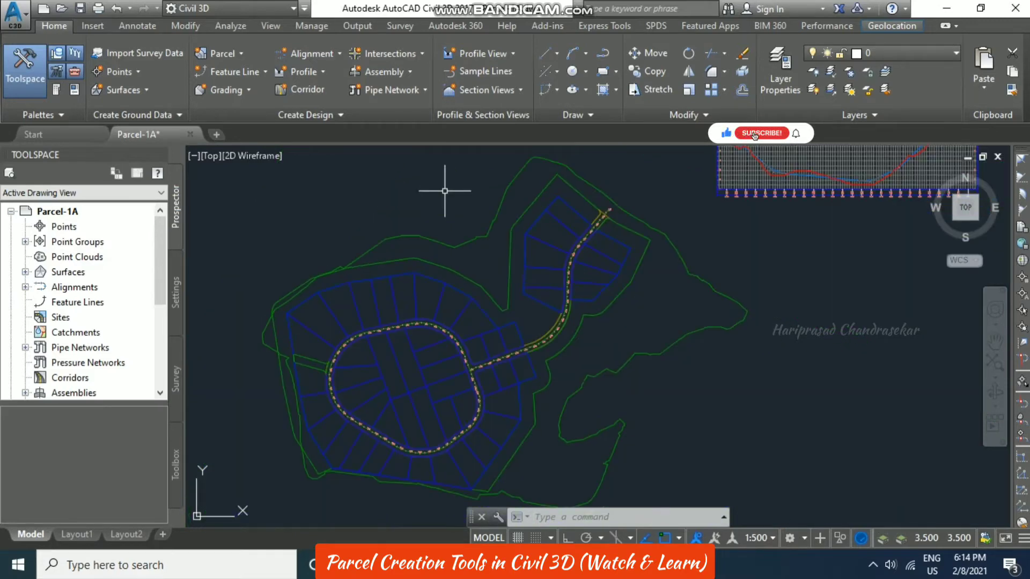
middle_click_drag(444, 184, 405, 165)
middle_click_drag(543, 236, 534, 268)
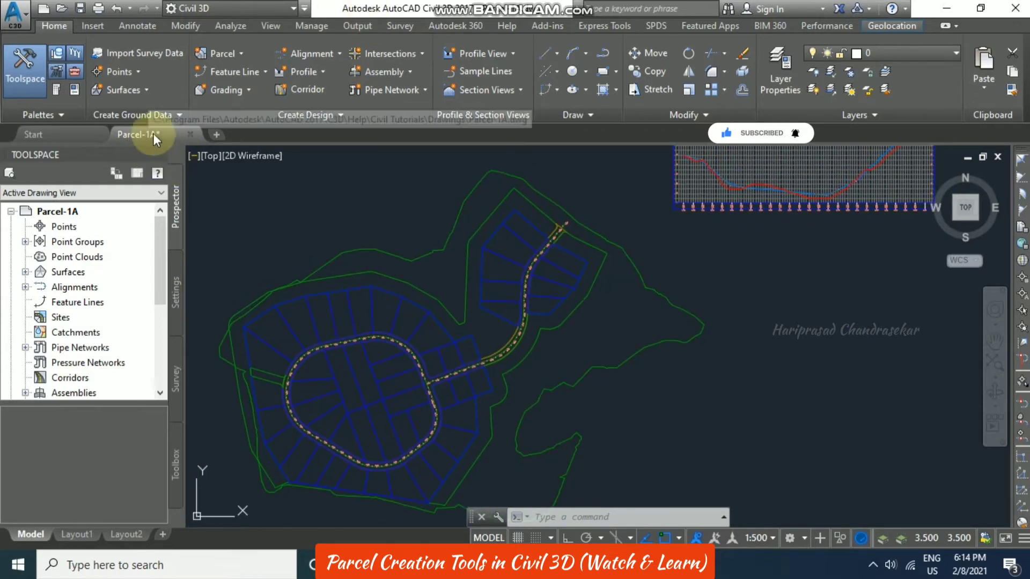
mouse_move(166, 134)
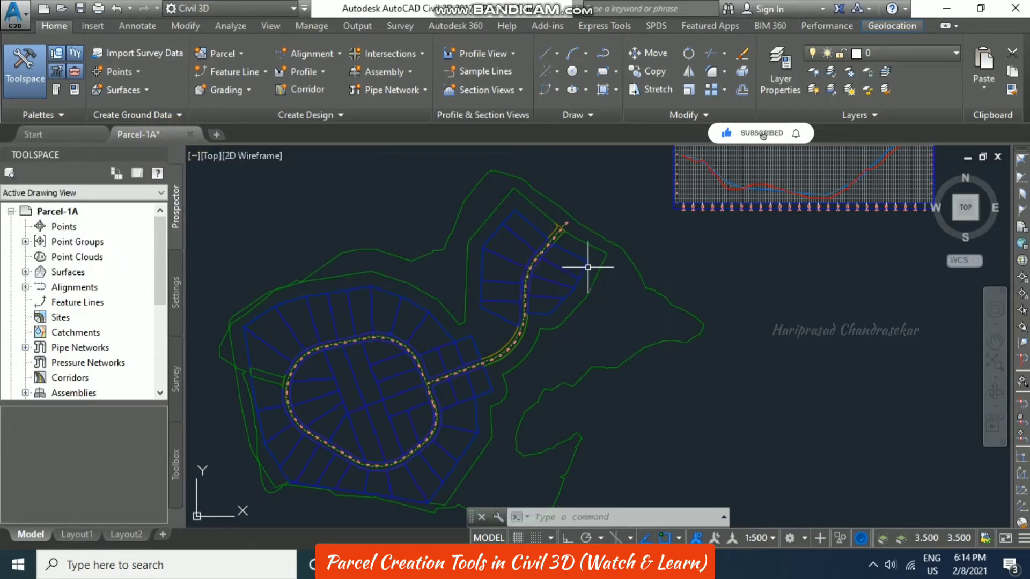
left_click(239, 53)
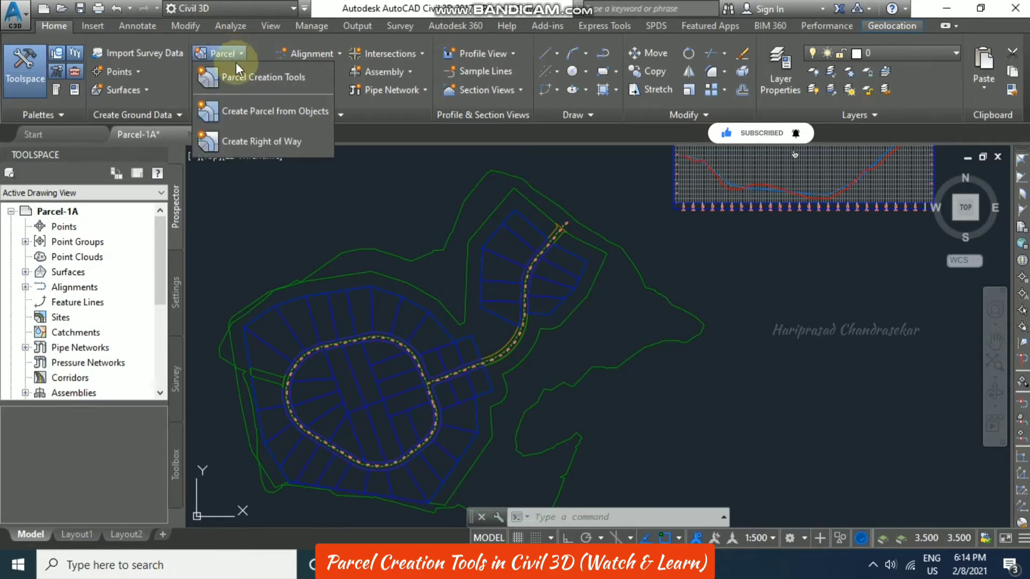
left_click(277, 82)
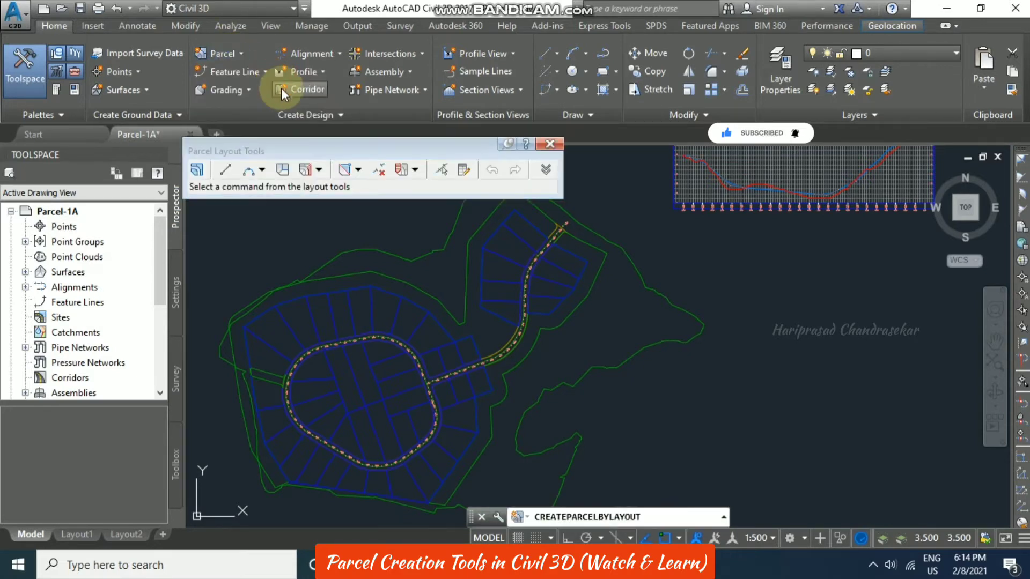
left_click_drag(310, 150, 378, 161)
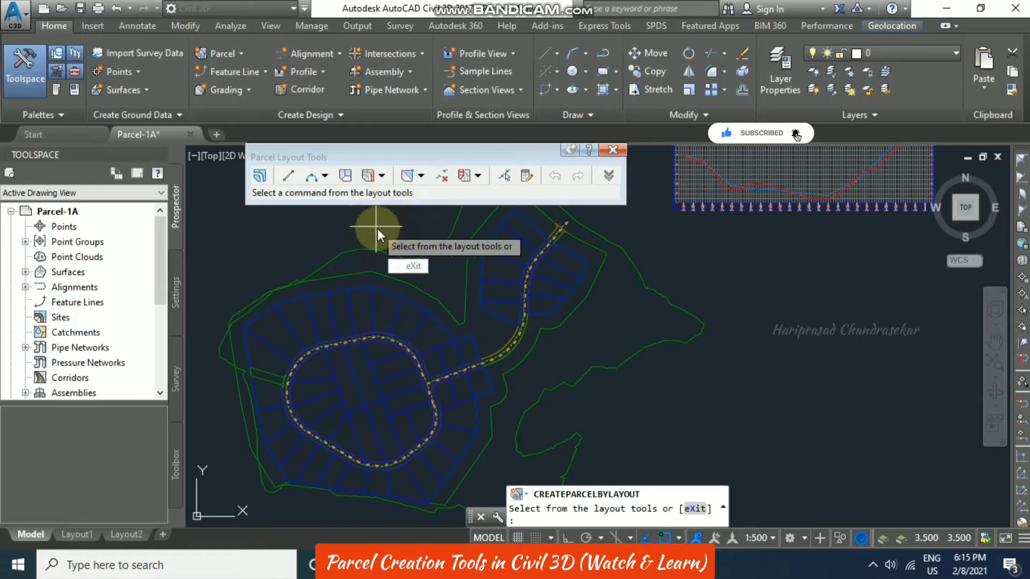
key("Escape")
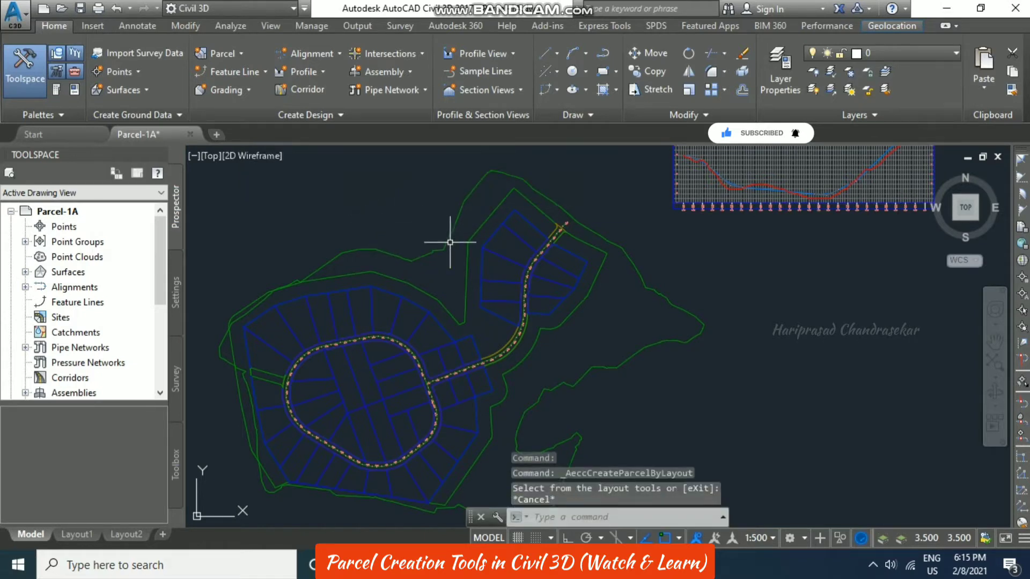
Select the upper block's outer boundary and four lot lines for parcel conversion.
scroll(521, 230, "up", 3)
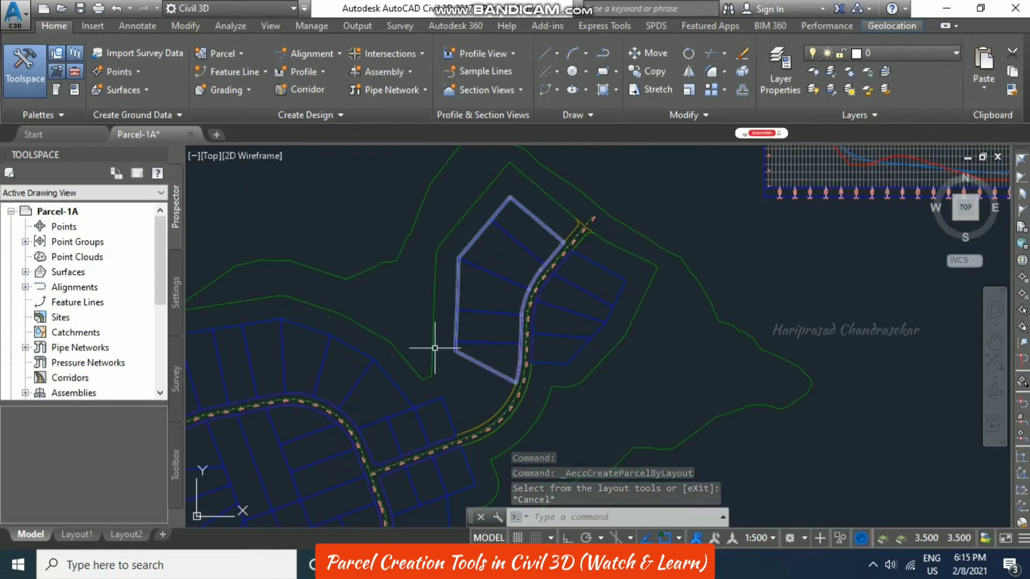
left_click(539, 220)
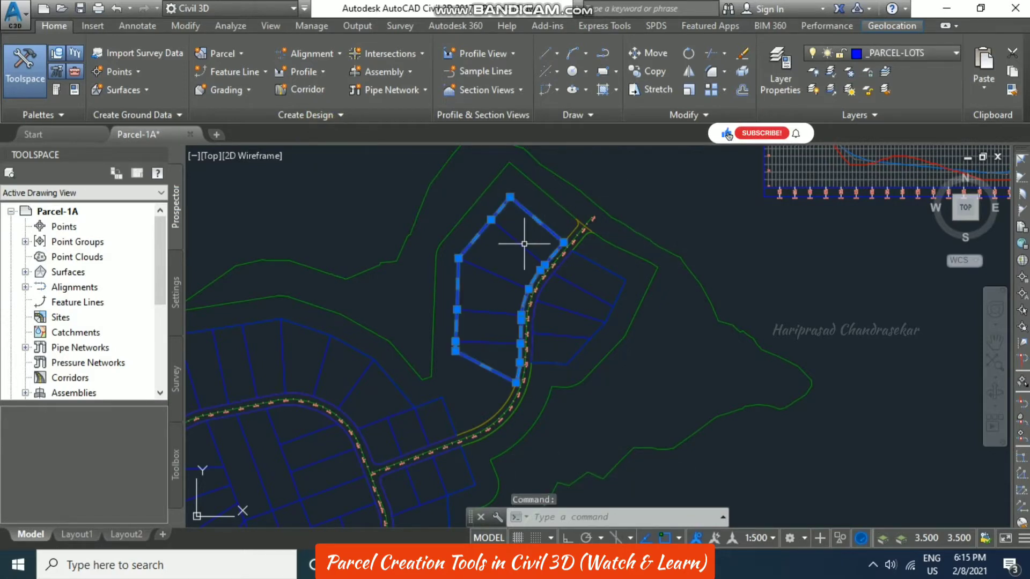
left_click(487, 271)
left_click(493, 311)
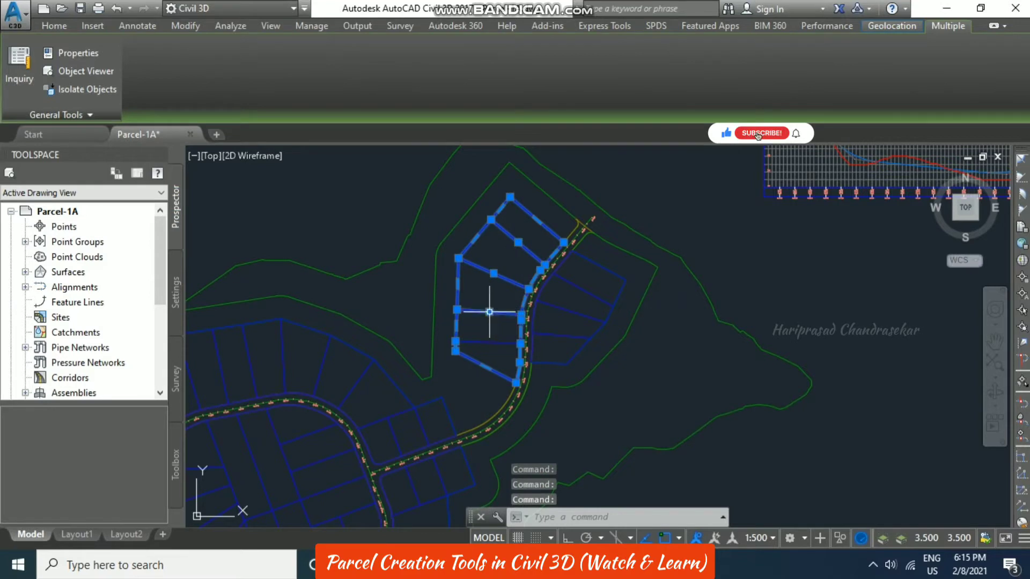
left_click(501, 342)
left_click(560, 268)
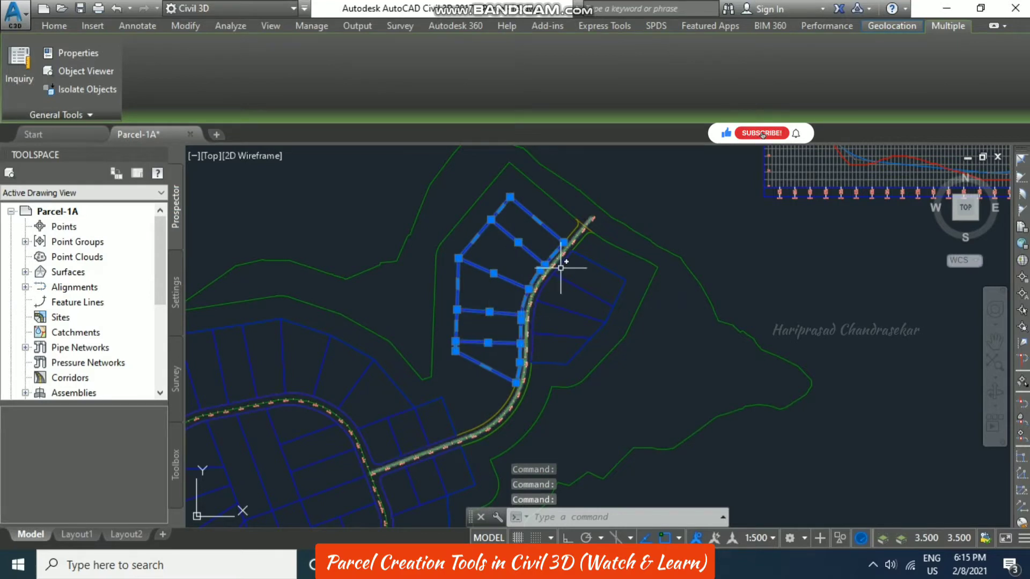
left_click(57, 26)
left_click(231, 53)
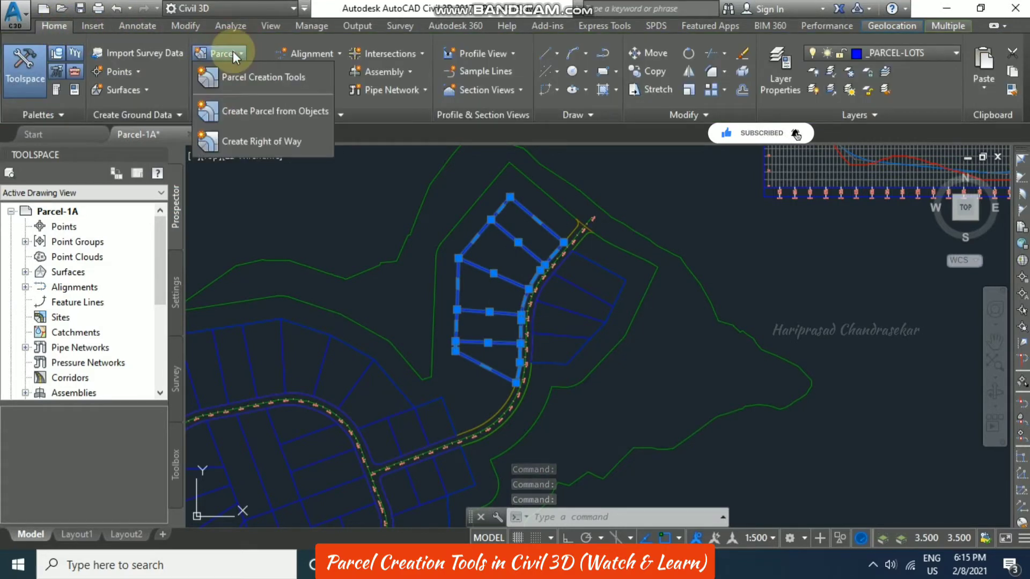
Create Site 1 parcels from the selected lines with Property style and Parcel Number labels.
left_click(275, 113)
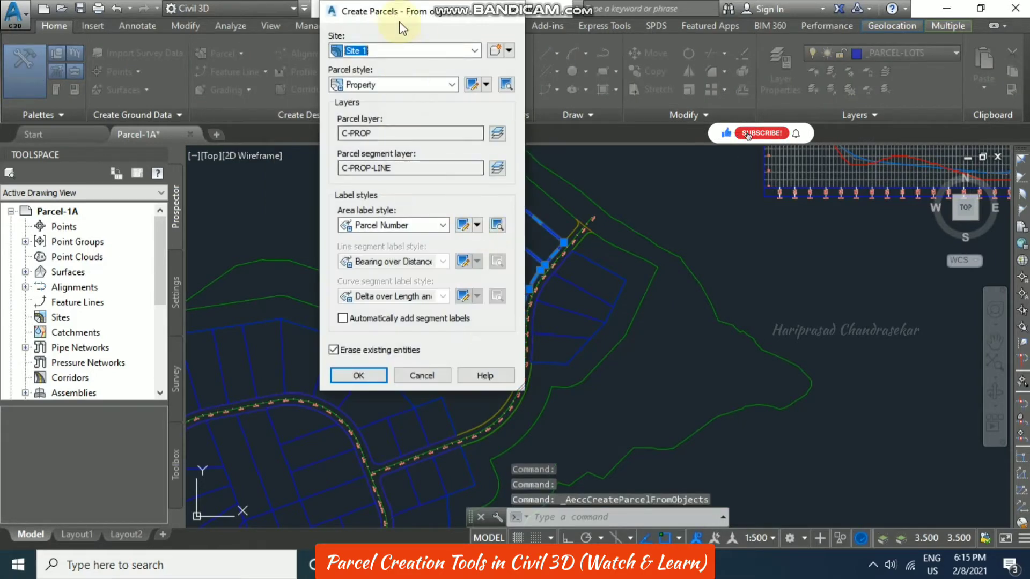
left_click_drag(412, 16, 439, 70)
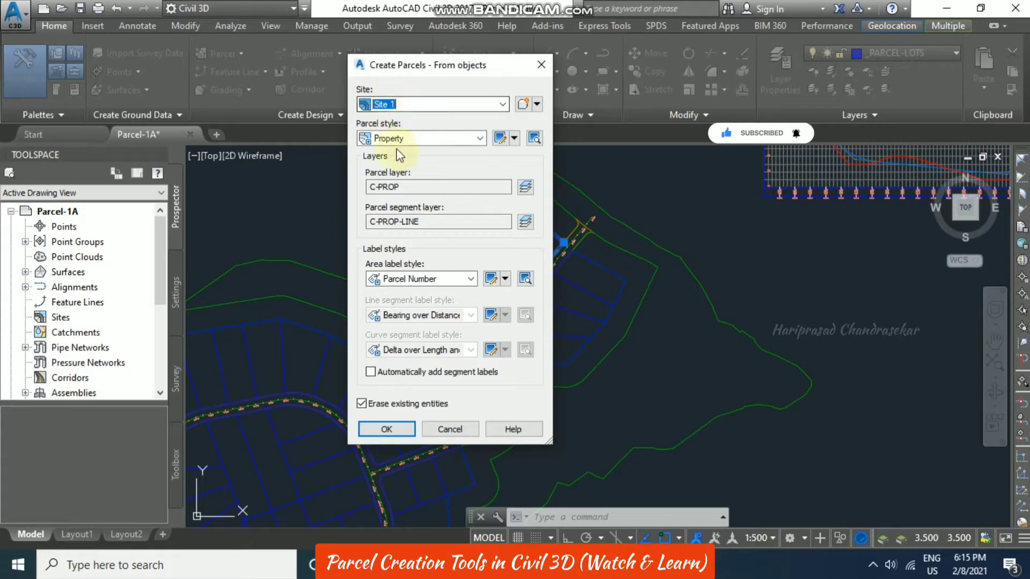
left_click(479, 139)
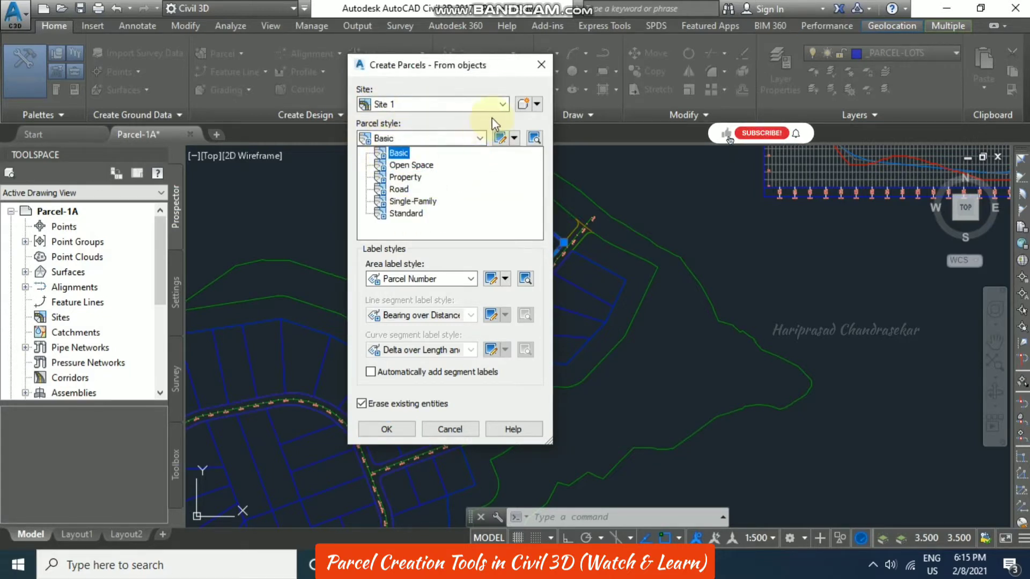
left_click(492, 119)
left_click(514, 138)
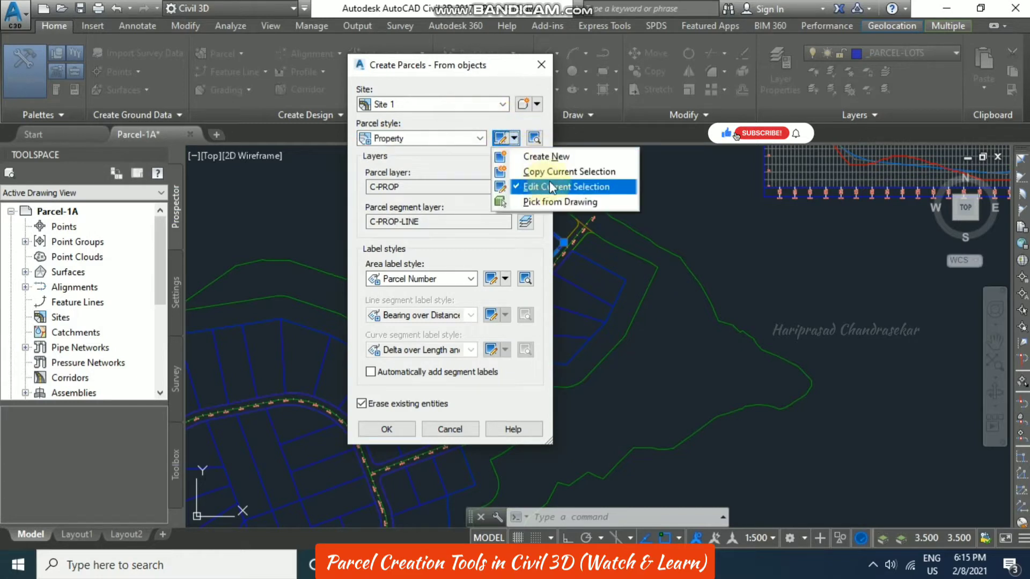
left_click(473, 166)
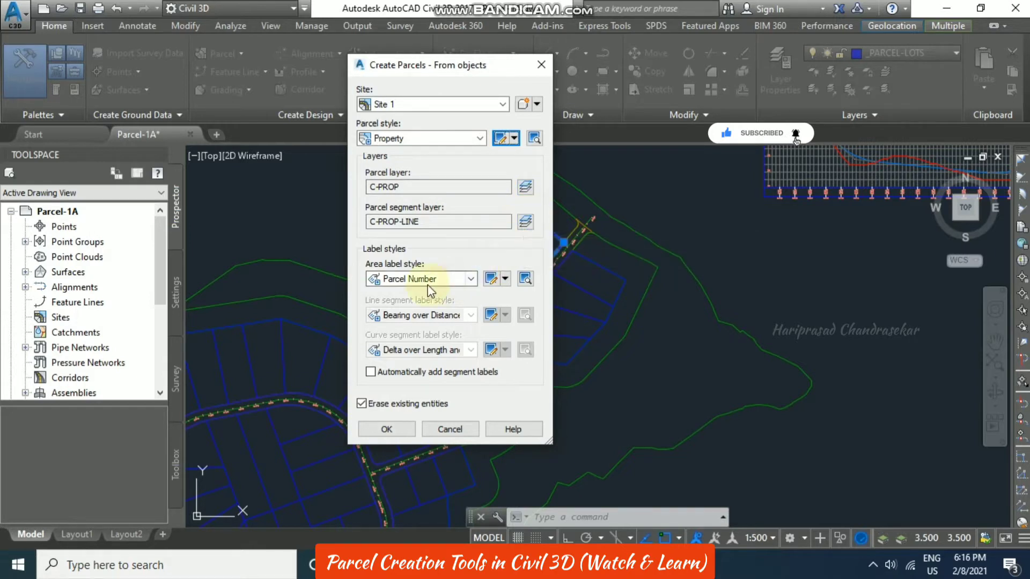
left_click(471, 278)
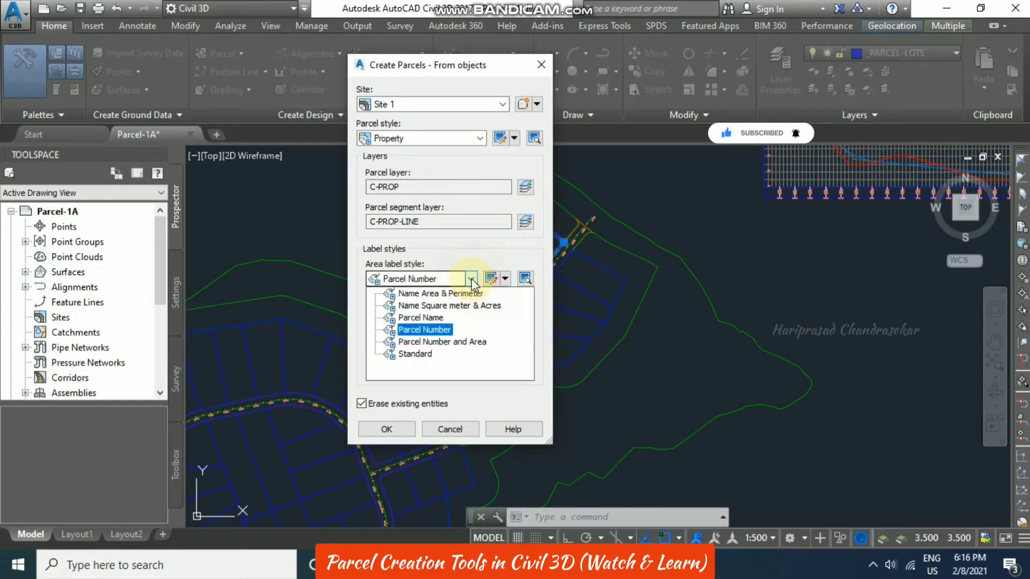
left_click(474, 289)
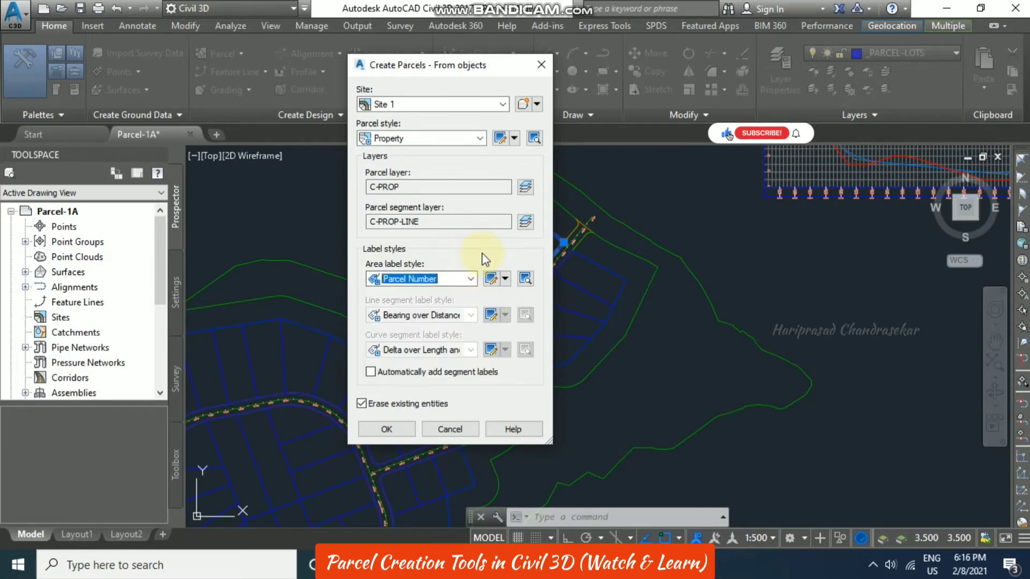
left_click(387, 429)
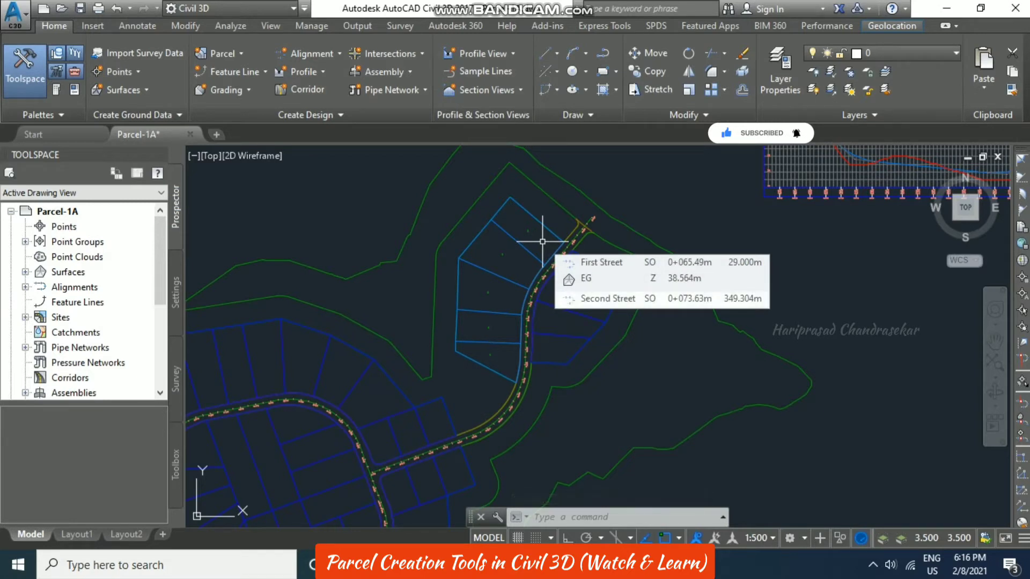
Frame the western lots along the curved street and select the upper western parcel.
scroll(542, 242, "up", 3)
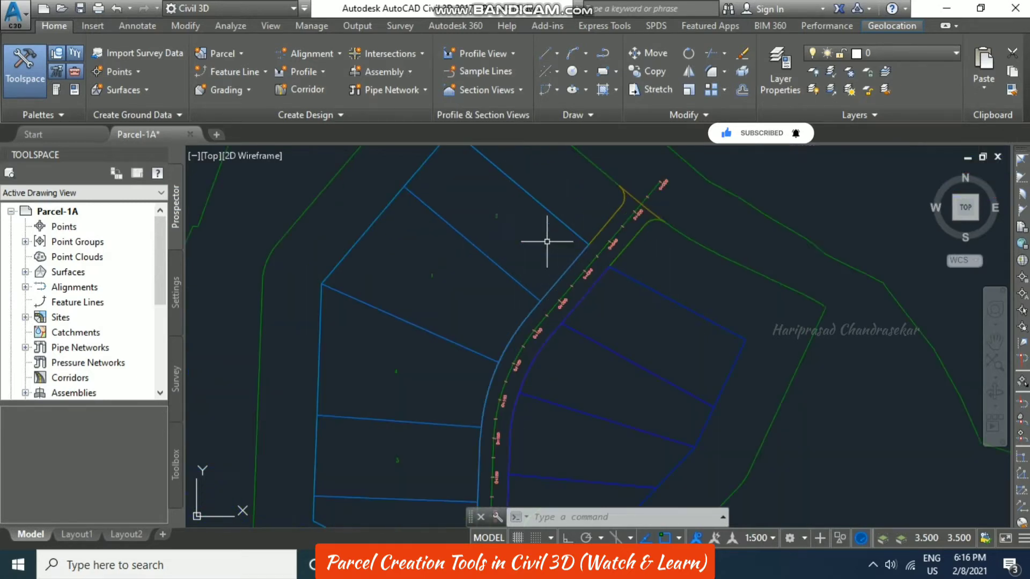
scroll(469, 291, "up", 1)
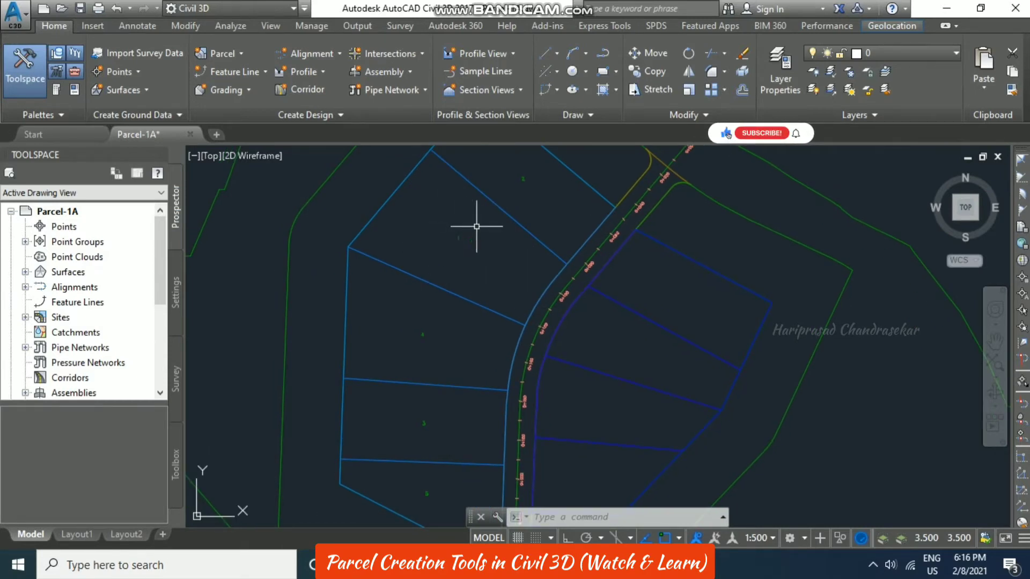
middle_click_drag(464, 232, 454, 256)
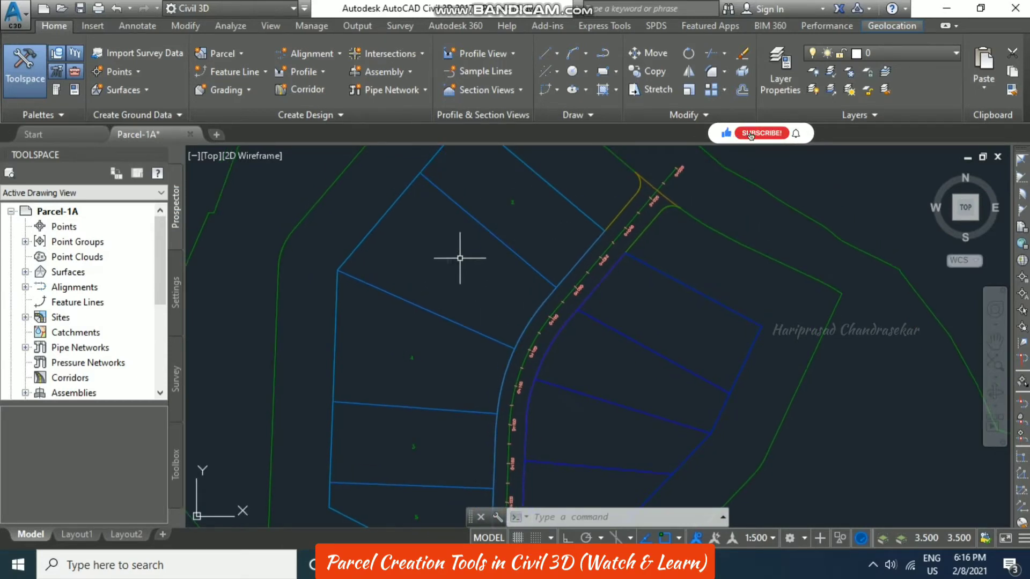
middle_click_drag(534, 210, 463, 320)
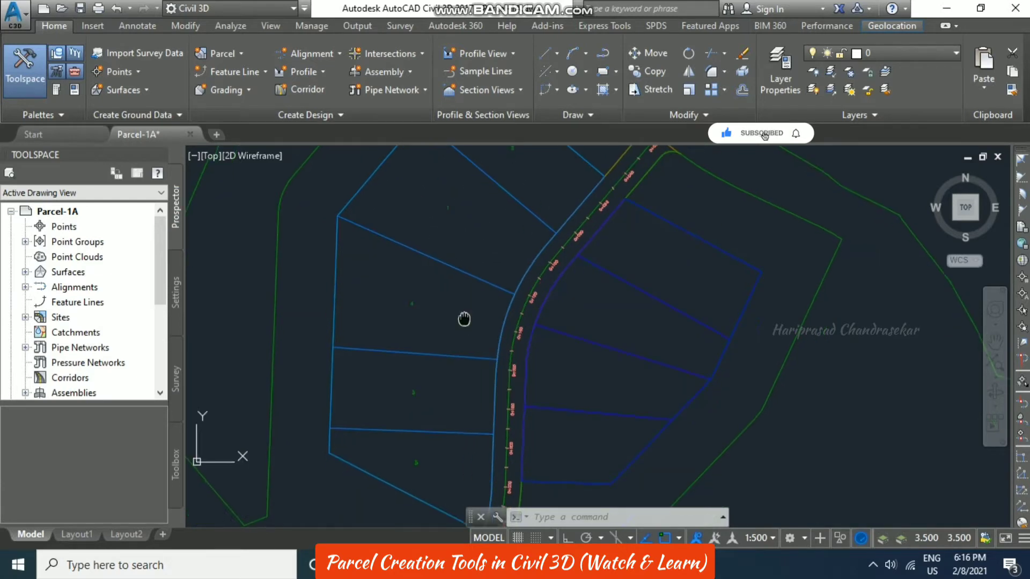
middle_click_drag(484, 253, 437, 279)
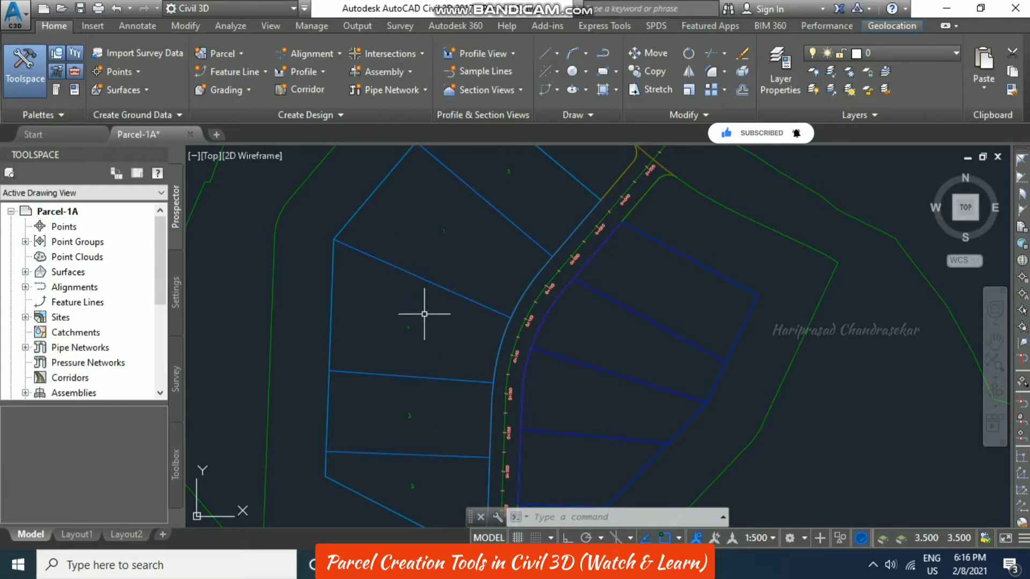
left_click(462, 232)
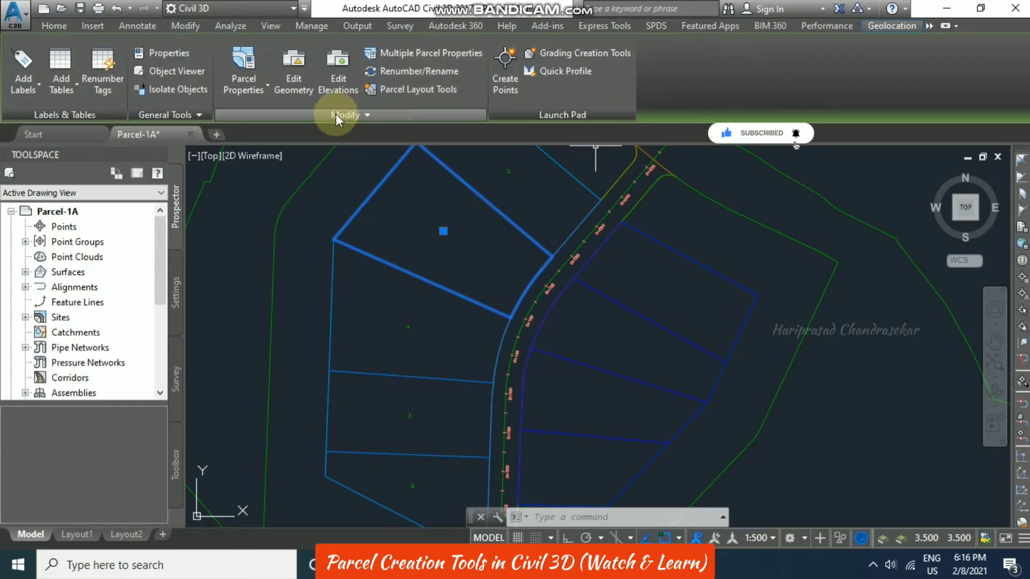
Set Site 1 parcel renumbering to start at 101 with an increment of 1.
left_click(418, 72)
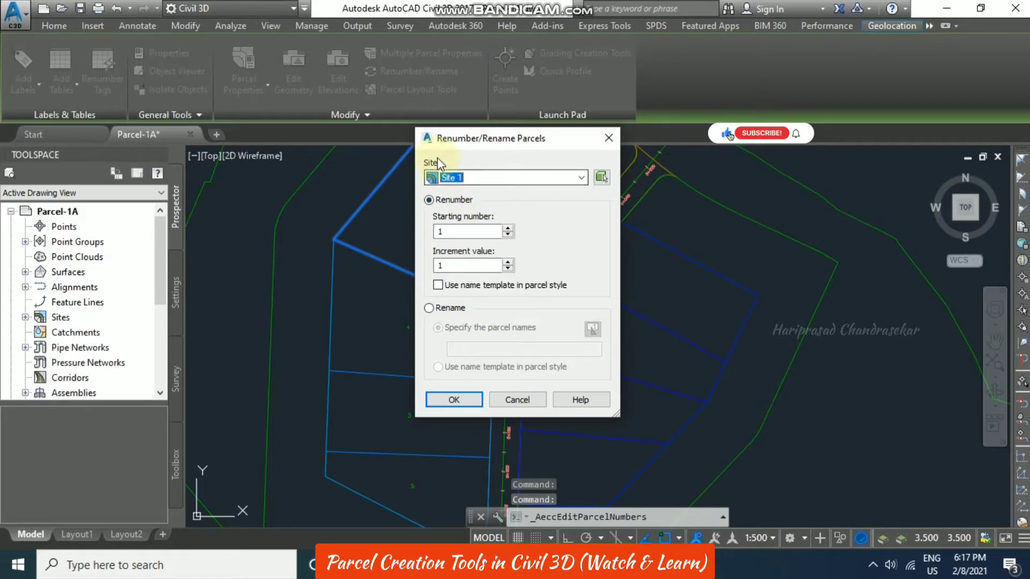
left_click(582, 177)
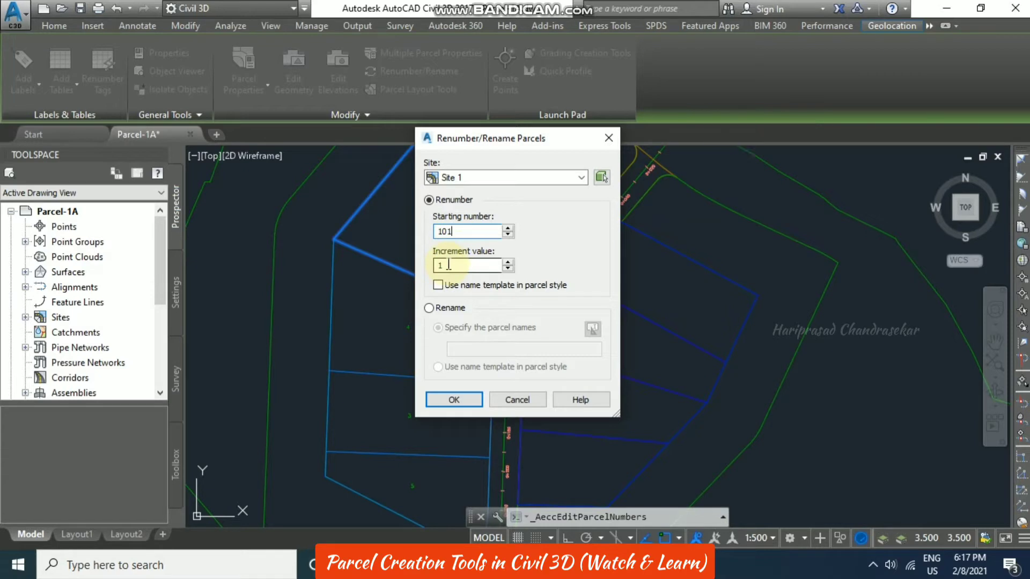
left_click(454, 400)
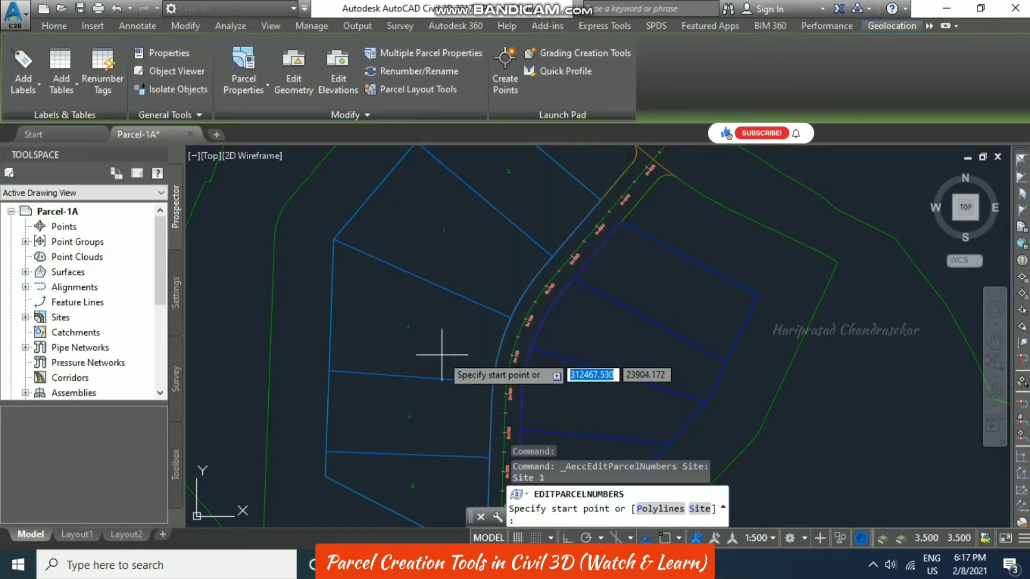
Draw a renumbering path from below the lots to past the top lot, numbering them 101–105.
middle_click_drag(442, 354, 414, 221)
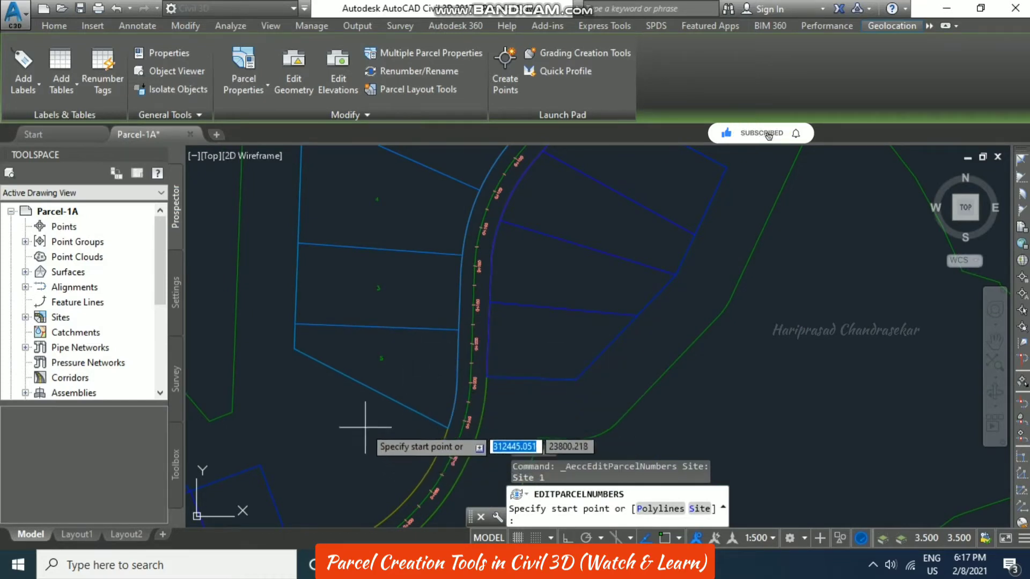
left_click(366, 411)
mouse_move(416, 305)
middle_mouse_down()
mouse_move(413, 242)
mouse_move(414, 361)
middle_mouse_up()
middle_click_drag(494, 188, 542, 311)
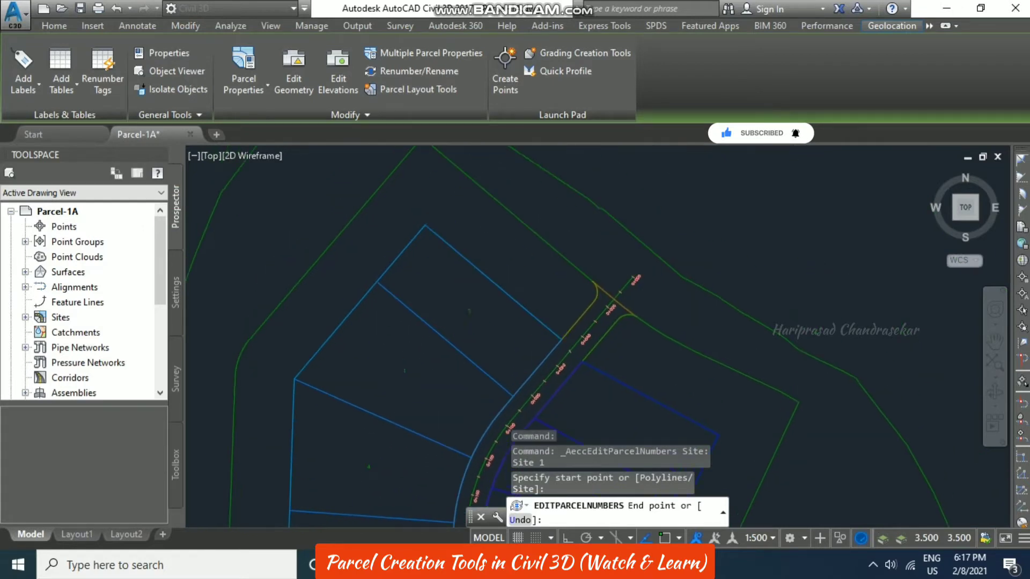
left_click(473, 217)
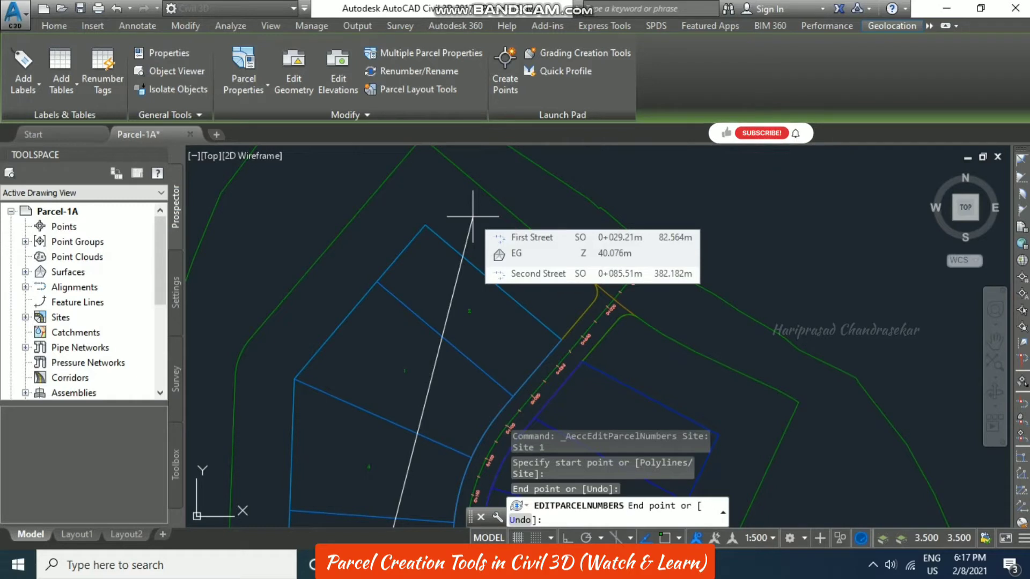
key("Return")
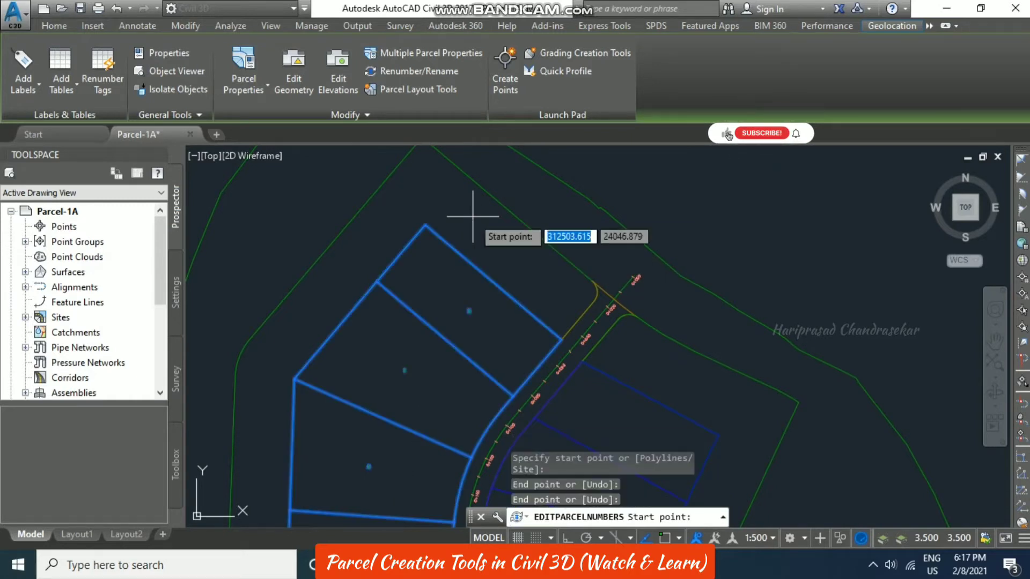
key("Return")
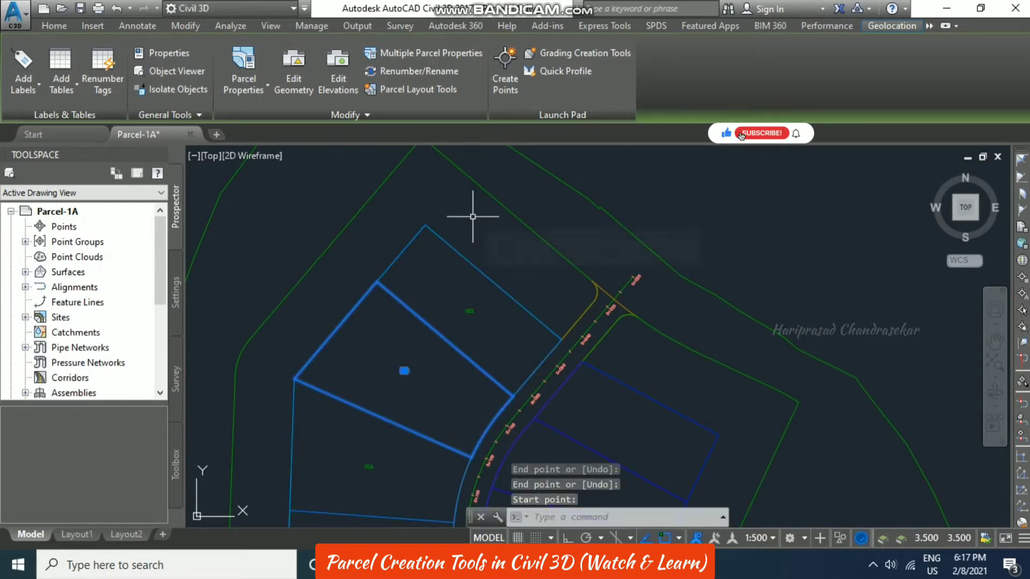
key("Escape")
Zoom and pan around the lots to check the new numbers, including parcel 104.
scroll(506, 368, "up", 6)
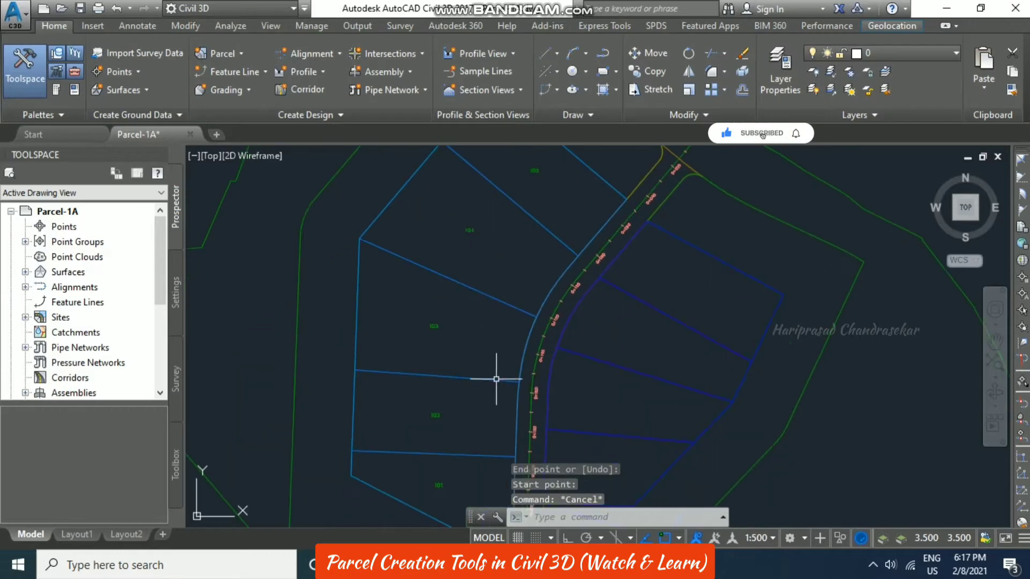
mouse_move(515, 257)
middle_mouse_down()
mouse_move(478, 283)
mouse_move(466, 472)
middle_mouse_up()
scroll(497, 294, "down", 3)
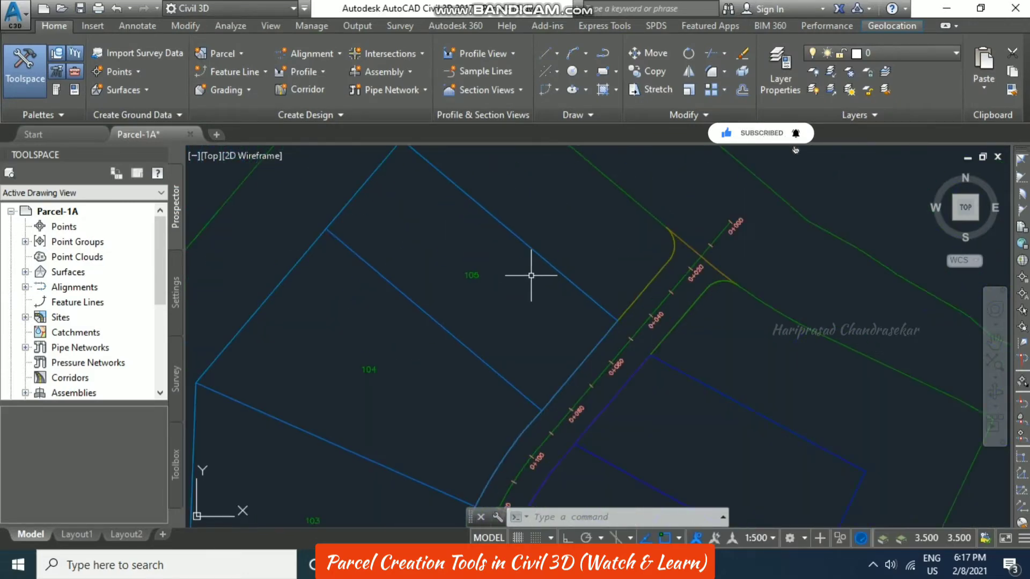
scroll(542, 260, "up", 2)
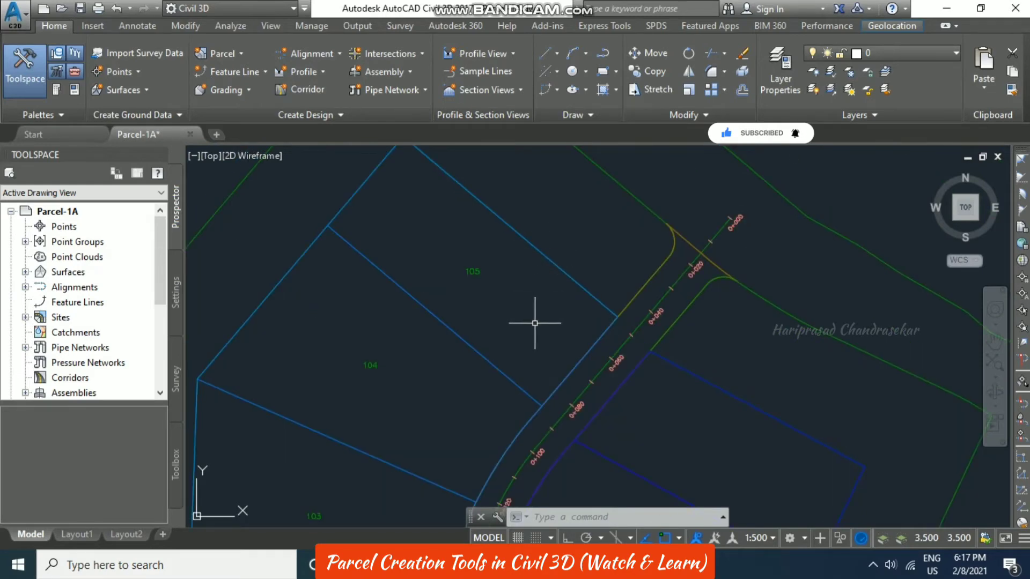
middle_click_drag(535, 323, 563, 239)
scroll(557, 247, "down", 3)
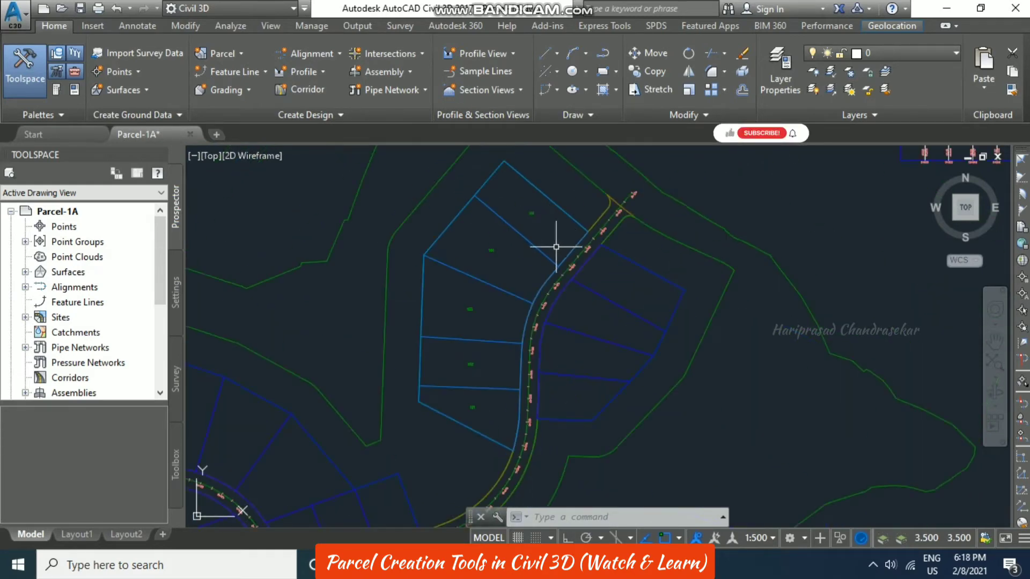
scroll(628, 363, "up", 2)
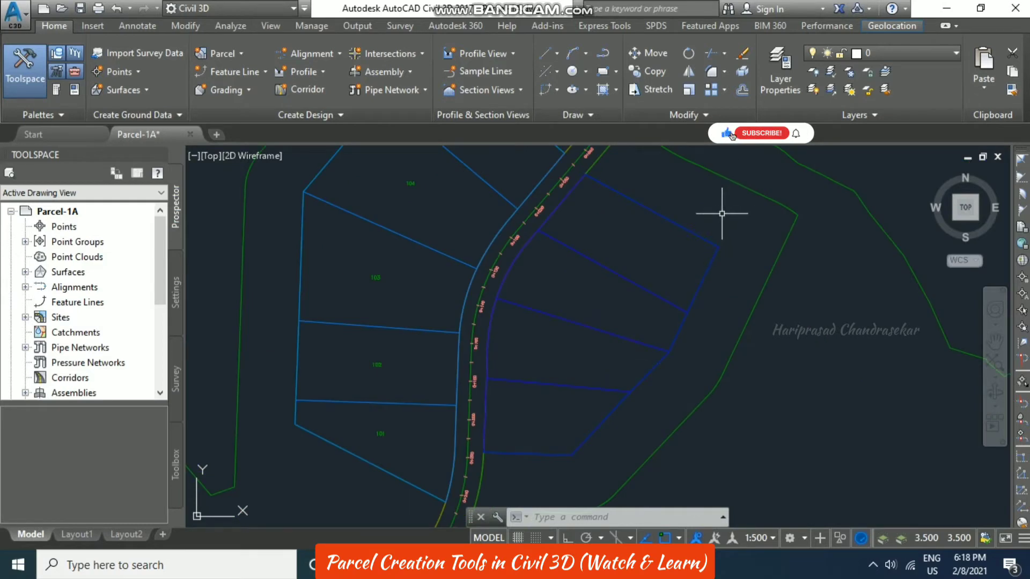
Convert the blue lot outlines east of the street into Property-style parcels, erasing the original lines.
left_click(722, 213)
left_click(697, 223)
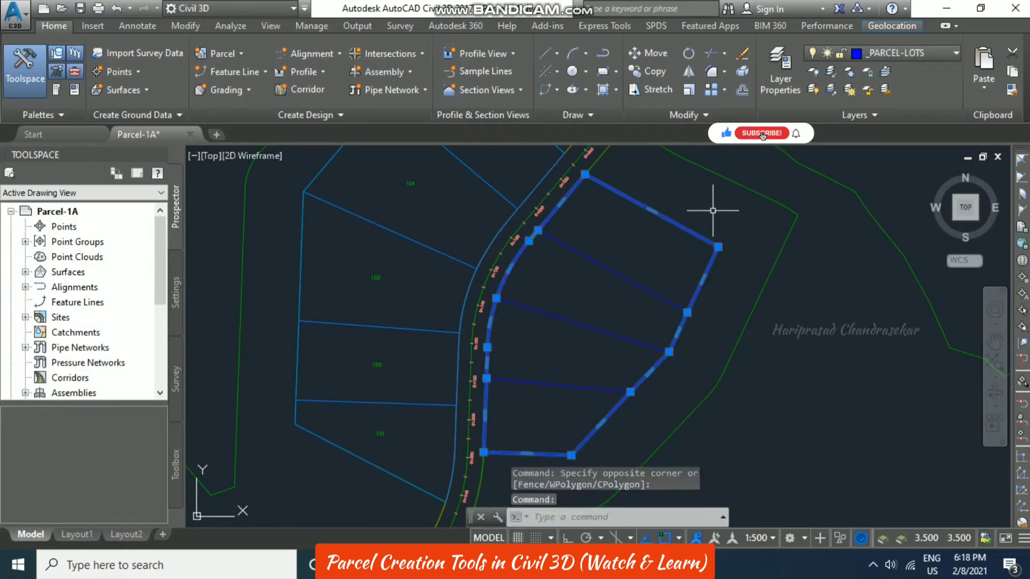
key("Escape")
middle_click_drag(620, 278, 604, 236)
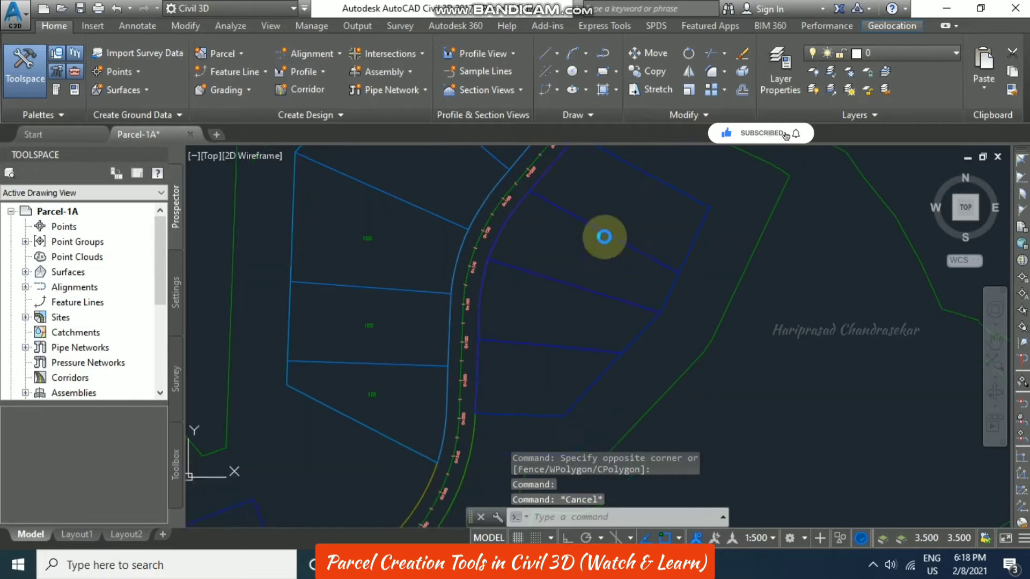
scroll(646, 249, "down", 2)
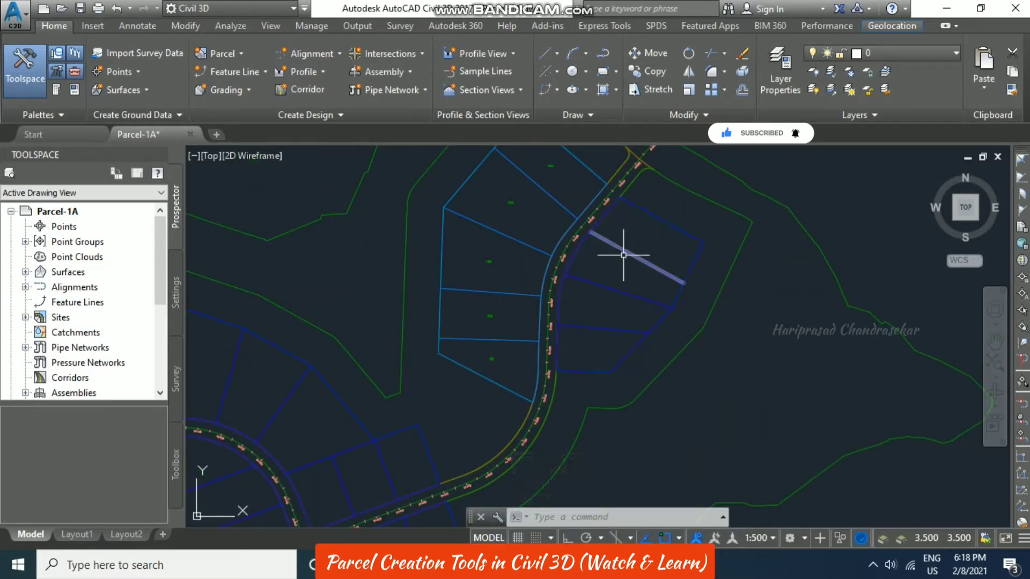
left_click(227, 51)
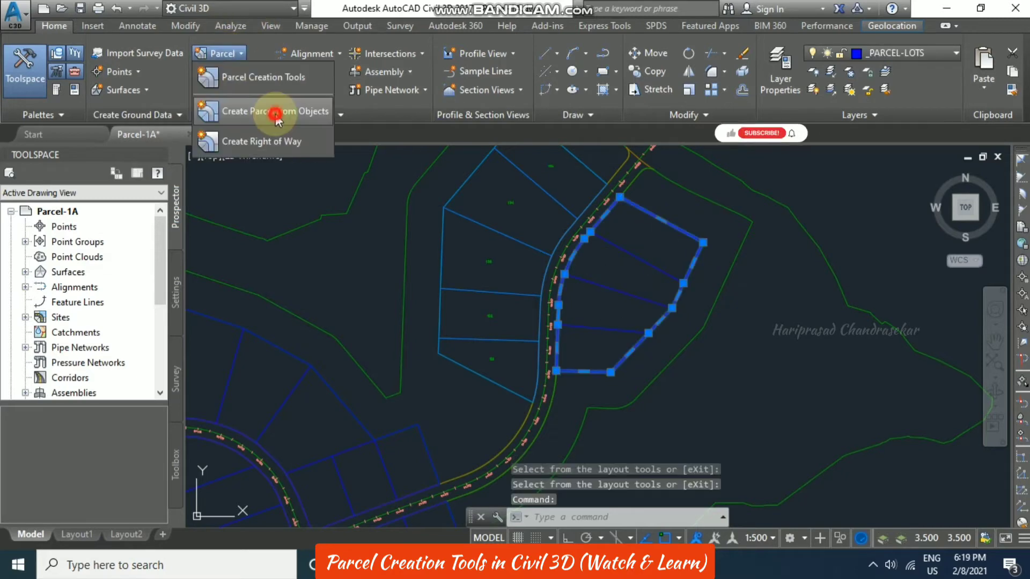
left_click(272, 114)
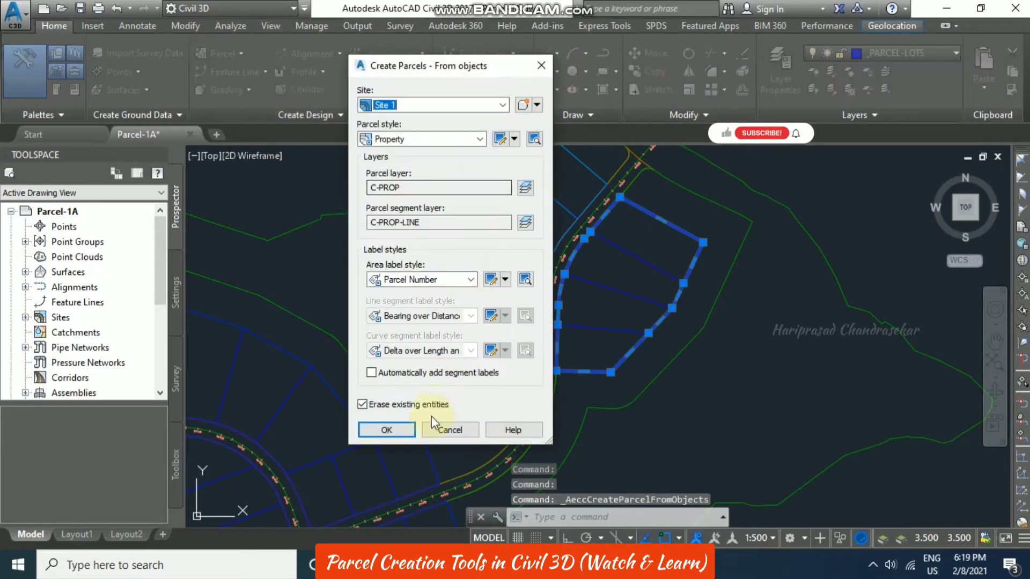
left_click(386, 430)
scroll(638, 286, "up", 4)
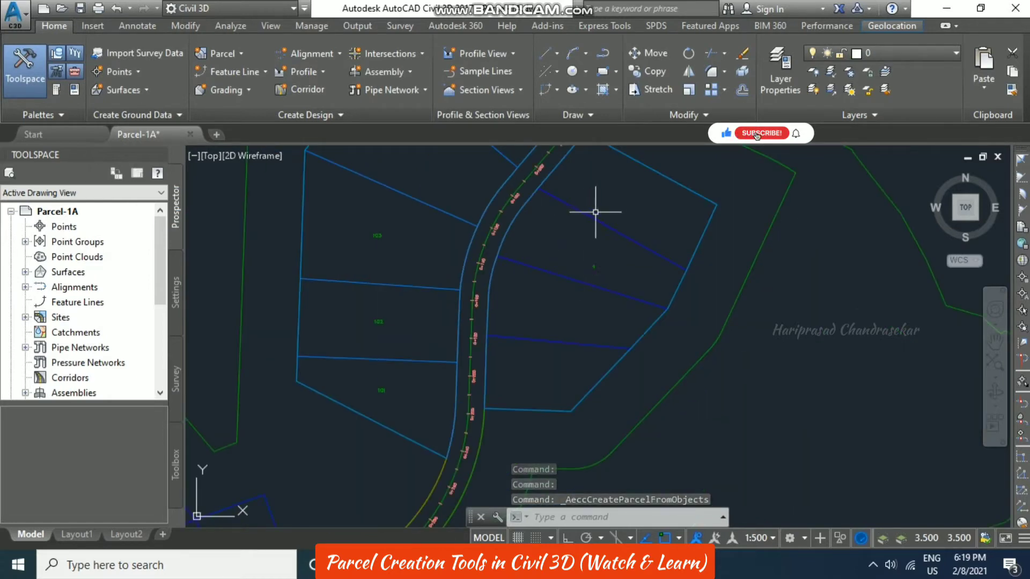
Add a fixed two-point lot line splitting the northernmost lot east of the street.
middle_click_drag(617, 241, 620, 269)
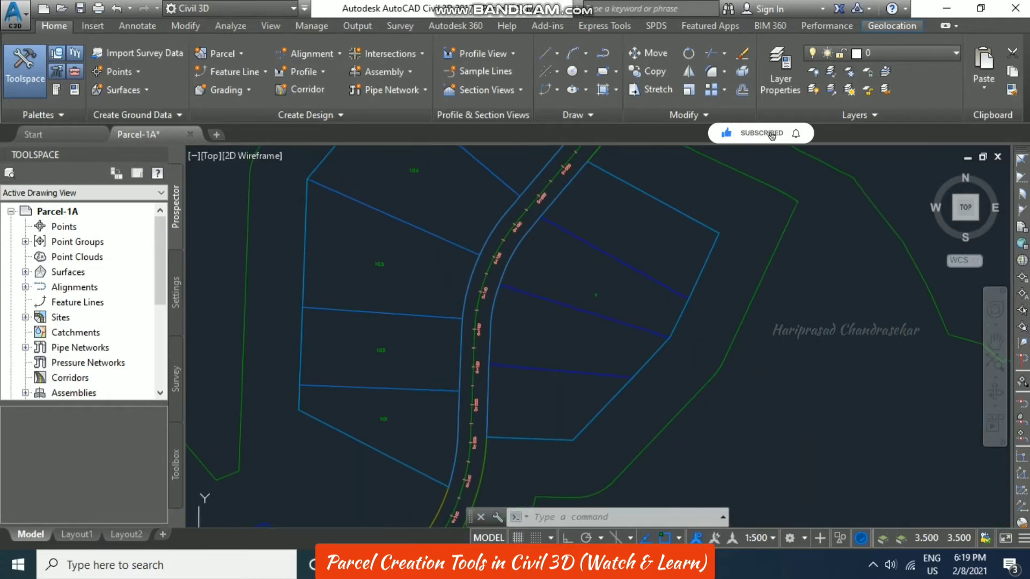
left_click(223, 53)
left_click(263, 74)
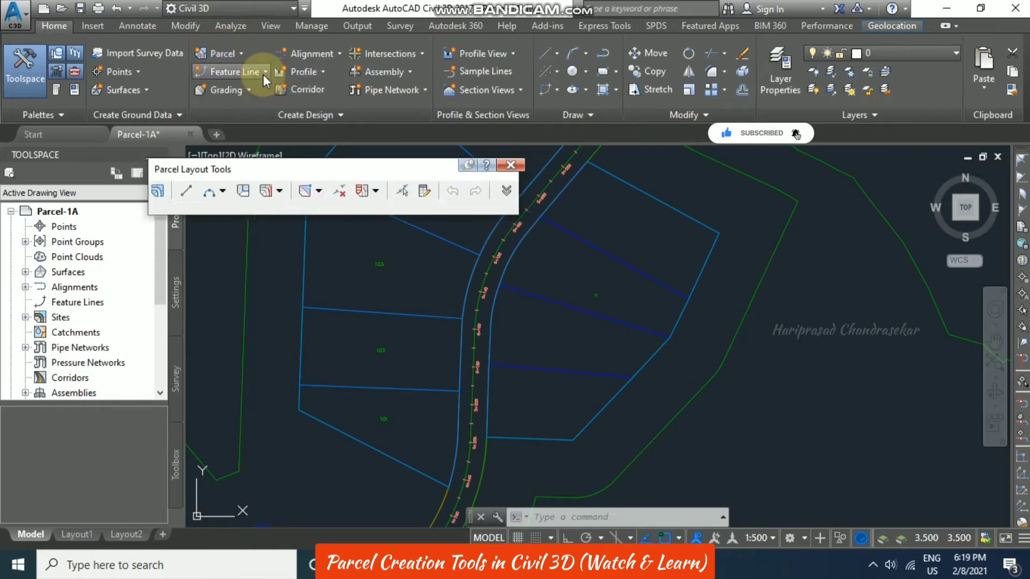
left_click_drag(235, 176, 143, 175)
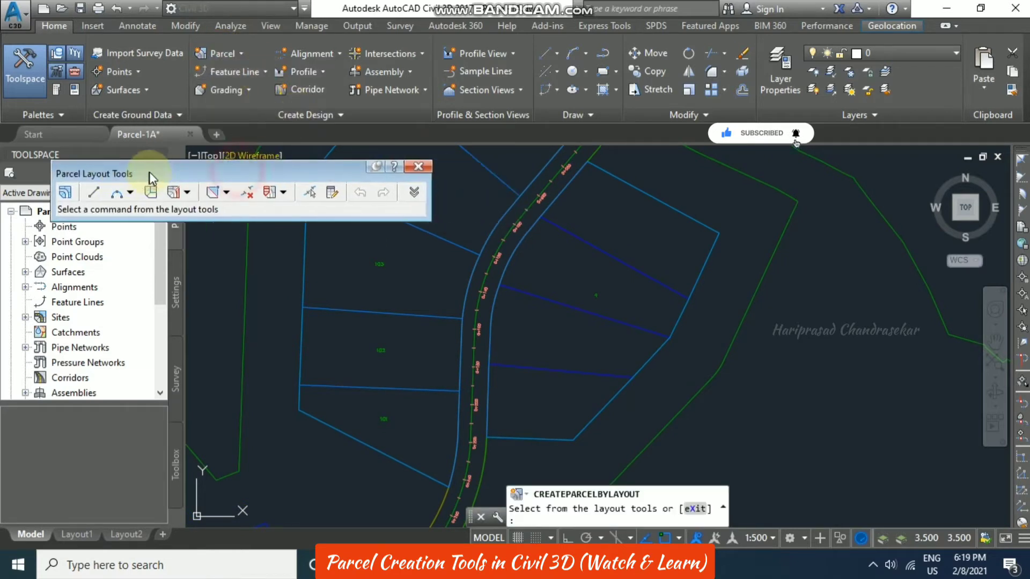
left_click(174, 192)
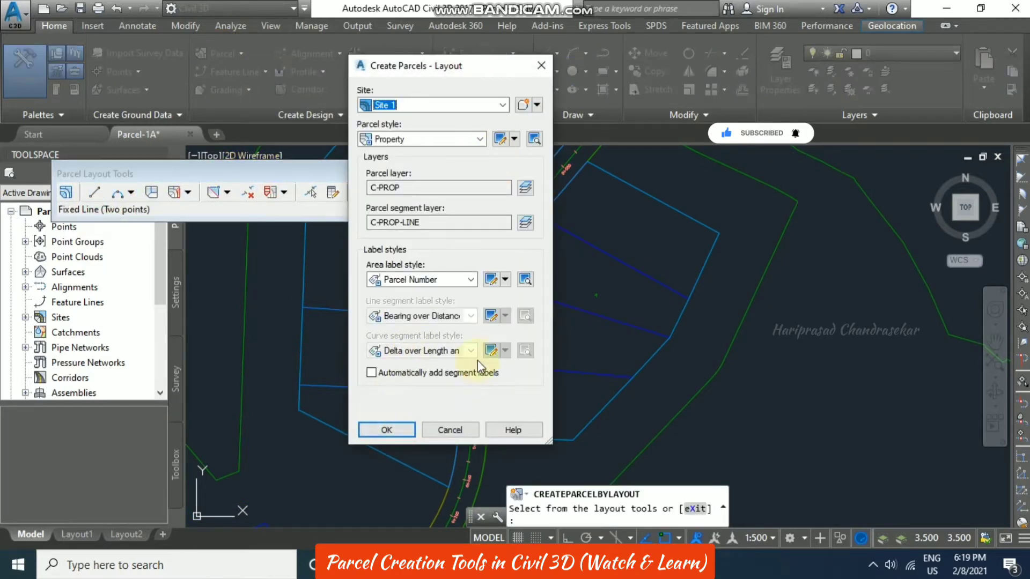
left_click(387, 430)
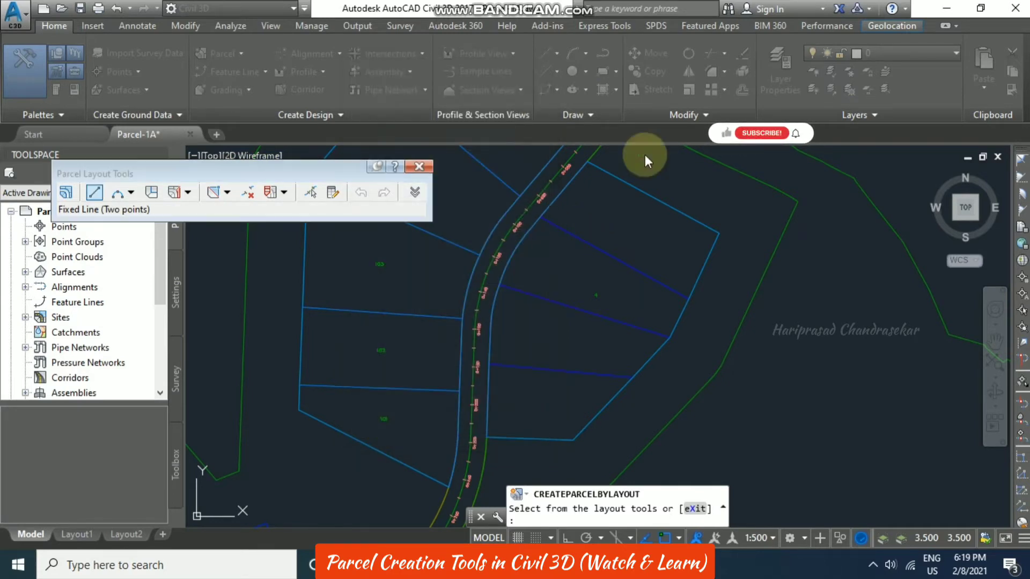
left_click(541, 217)
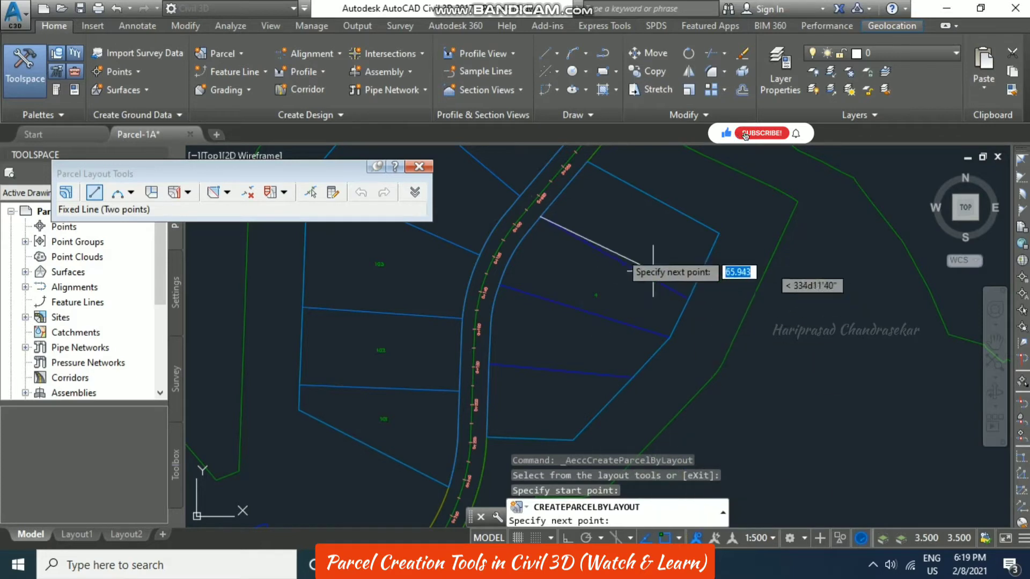
left_click(688, 298)
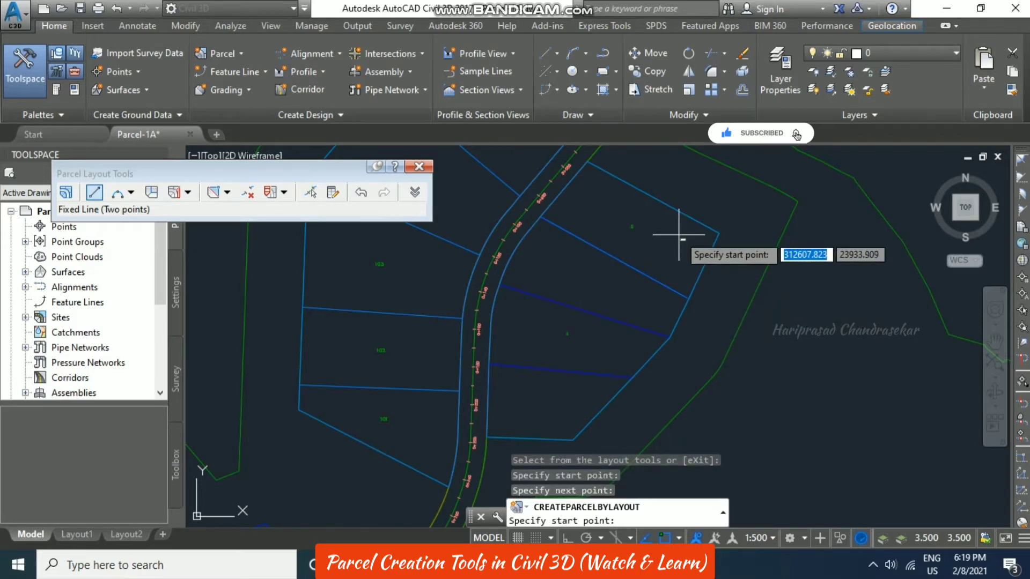
key("Return")
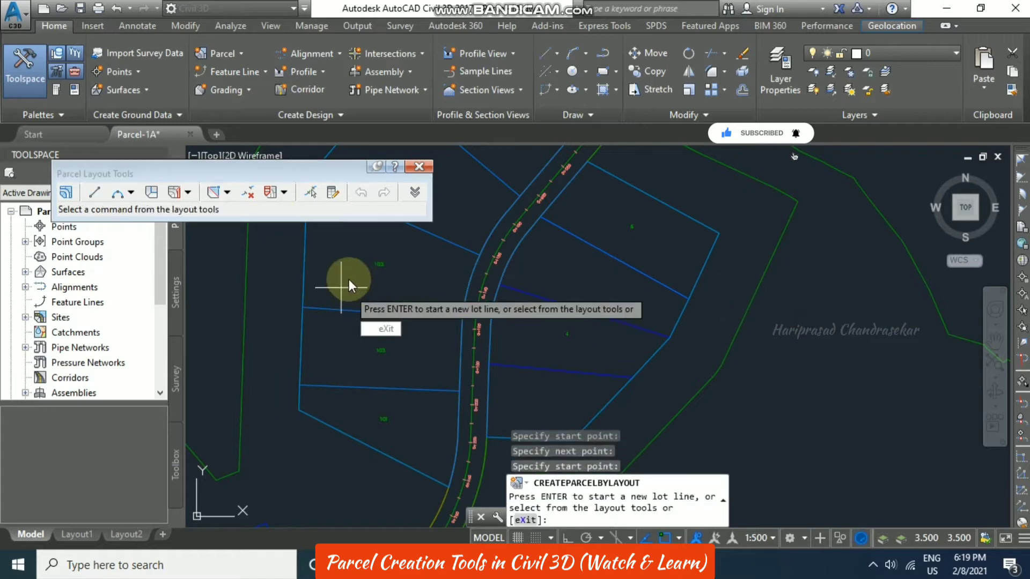
key("Escape")
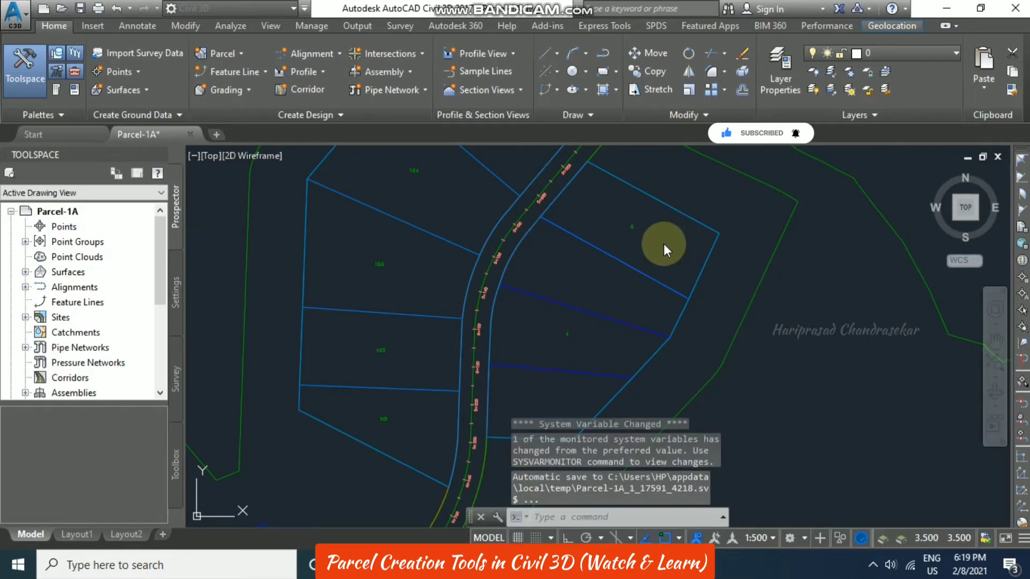
Draw a fixed two-point lot line from the road frontage to the rear parcel edge.
left_click(664, 244)
key("Escape")
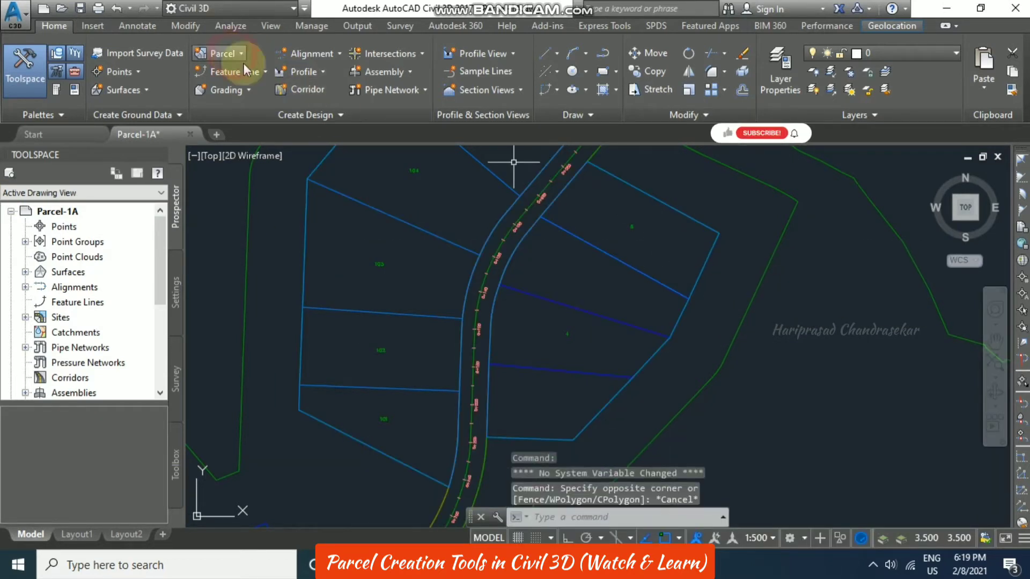
left_click(241, 54)
left_click(260, 72)
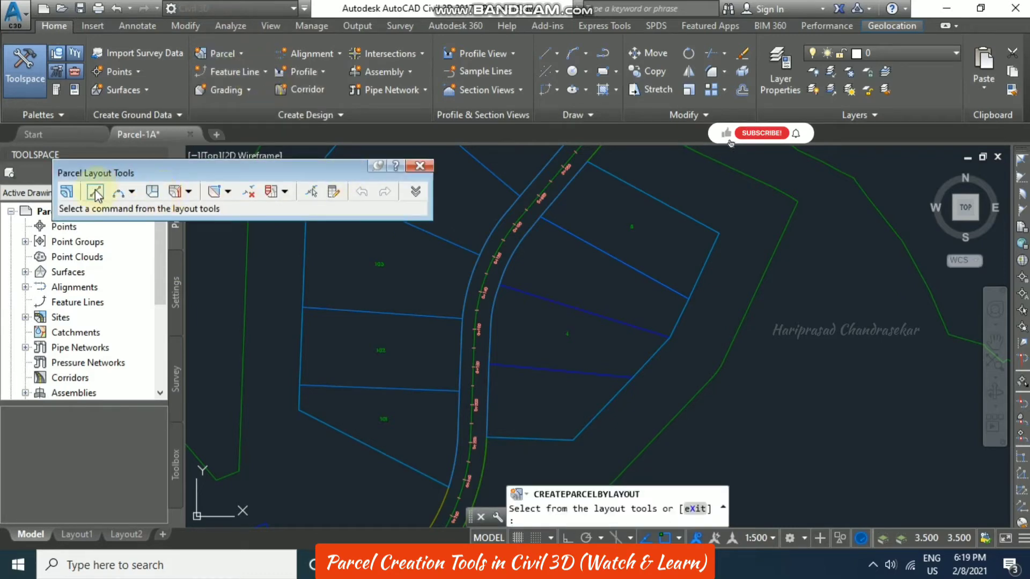
left_click(96, 192)
left_click(392, 431)
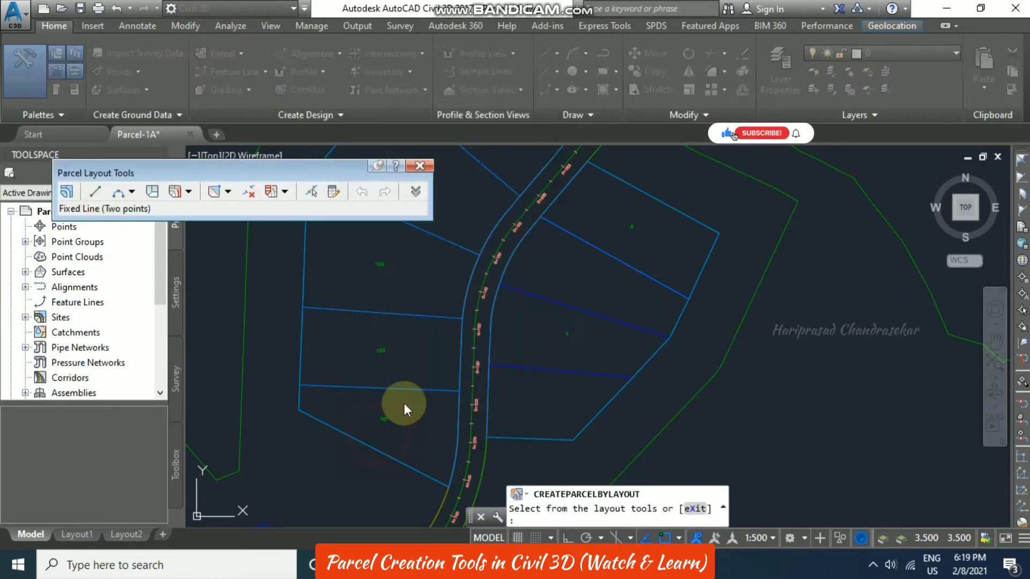
left_click(499, 285)
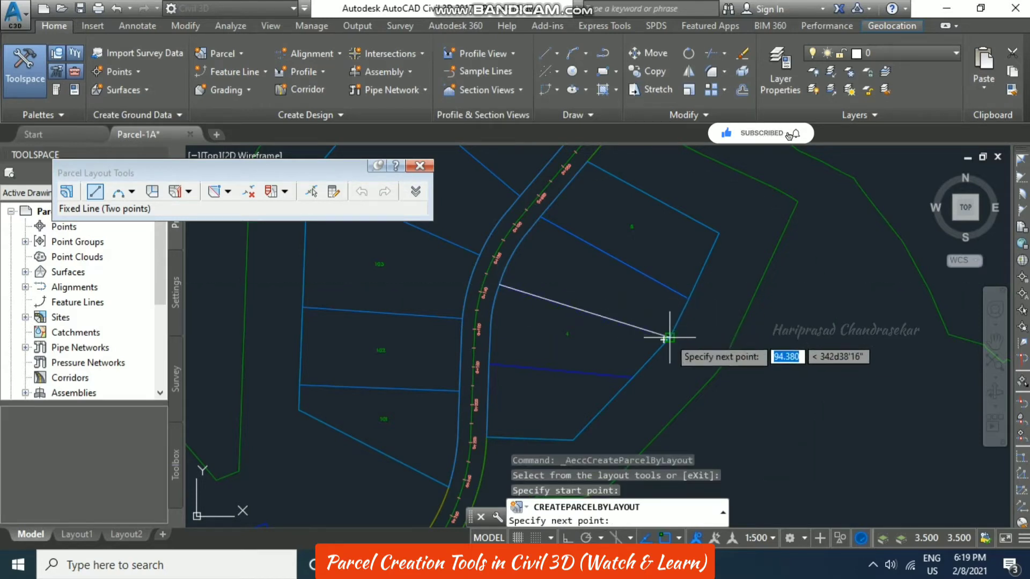
left_click(669, 338)
right_click(689, 366)
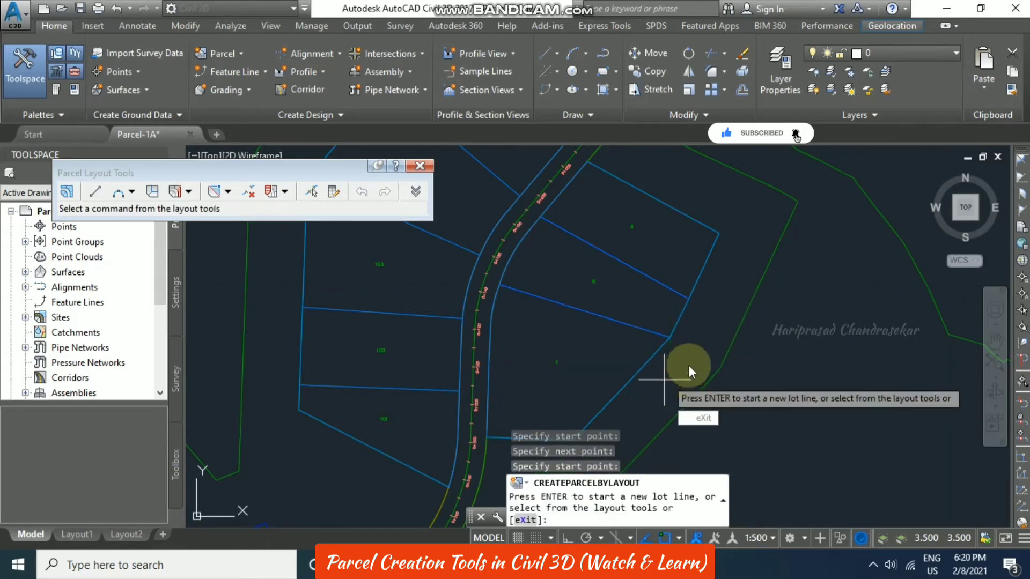
Draw a second fixed lot line across the lower part of the parcel, then exit.
left_click(95, 192)
mouse_move(630, 379)
middle_mouse_down()
mouse_move(683, 279)
mouse_move(660, 319)
middle_mouse_up()
left_click(537, 310)
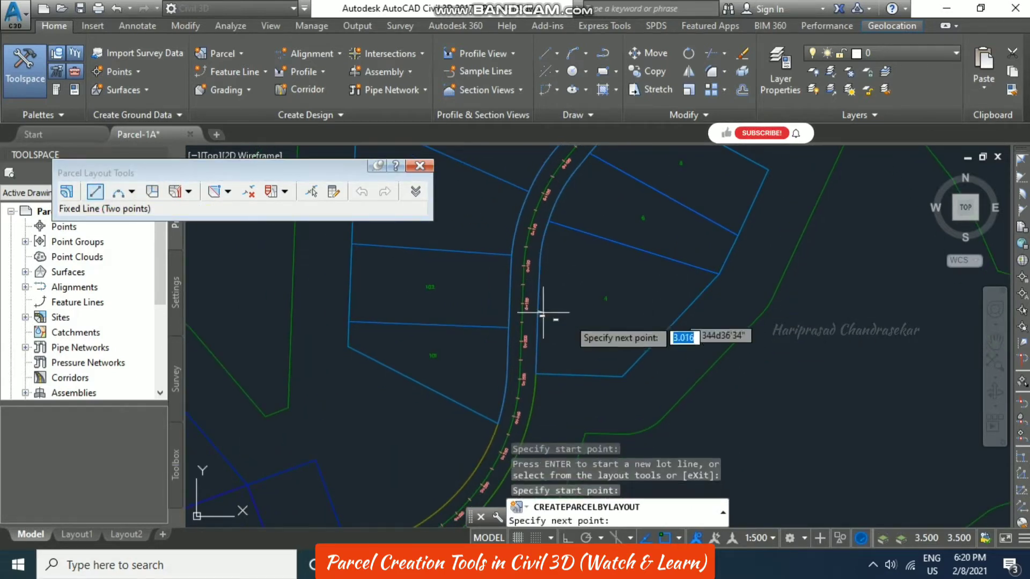
left_click(674, 323)
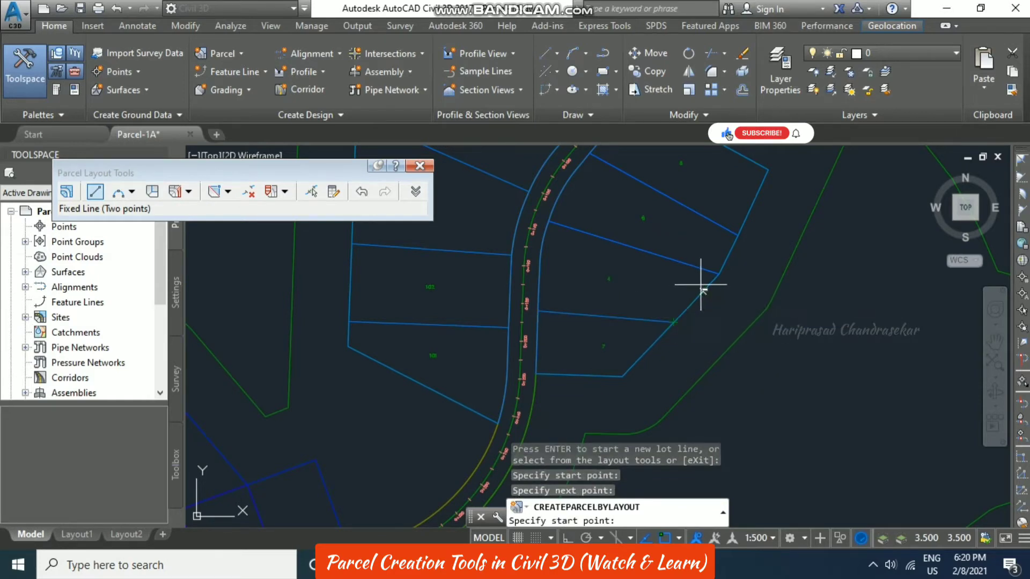
key("Escape")
key("Escape")
middle_click_drag(636, 237, 644, 276)
scroll(649, 271, "down", 8)
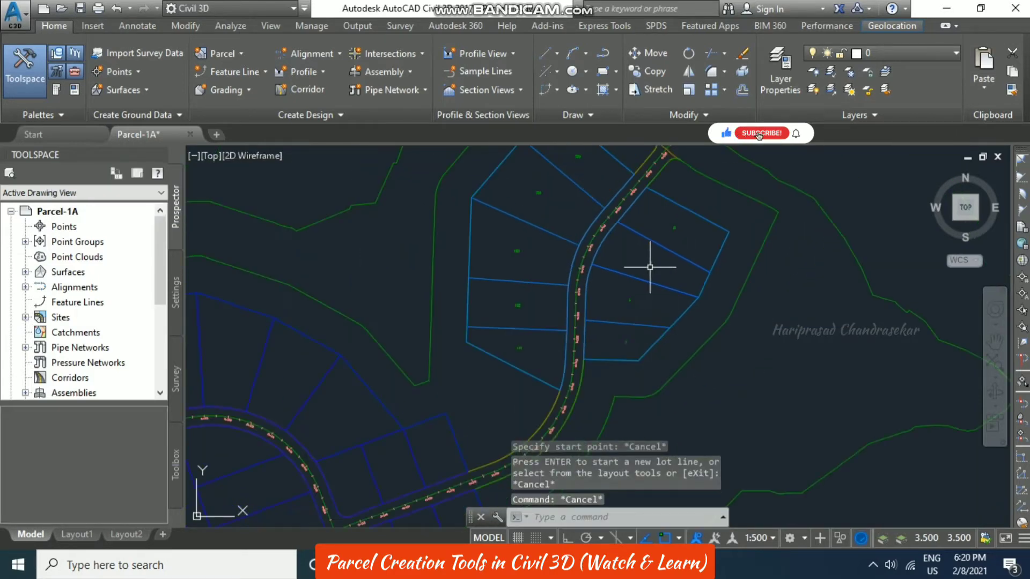
Join the thirteen boundary segments of the lot north of the loop road using J.
middle_click_drag(695, 228, 530, 285)
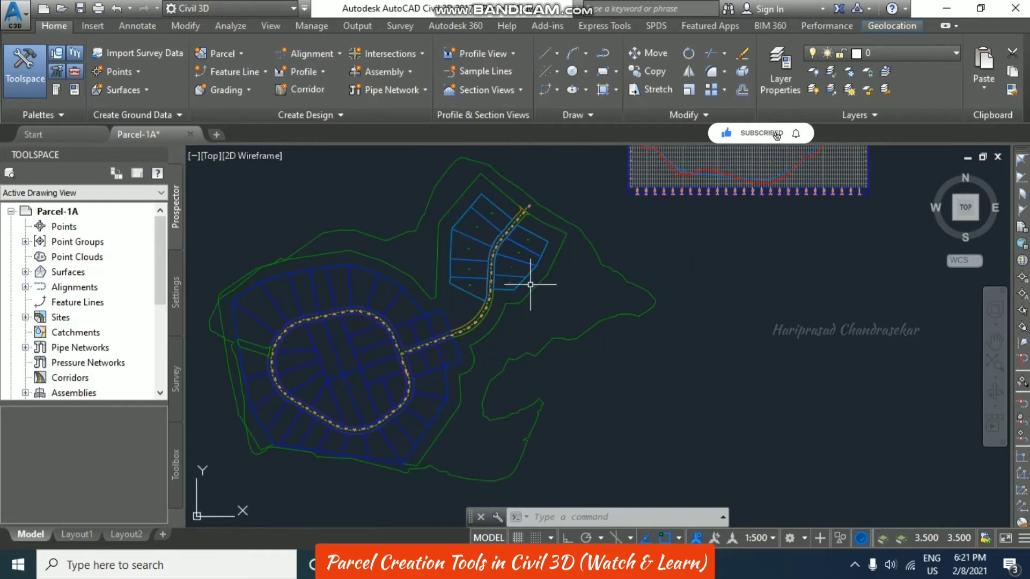
scroll(333, 301, "up", 5)
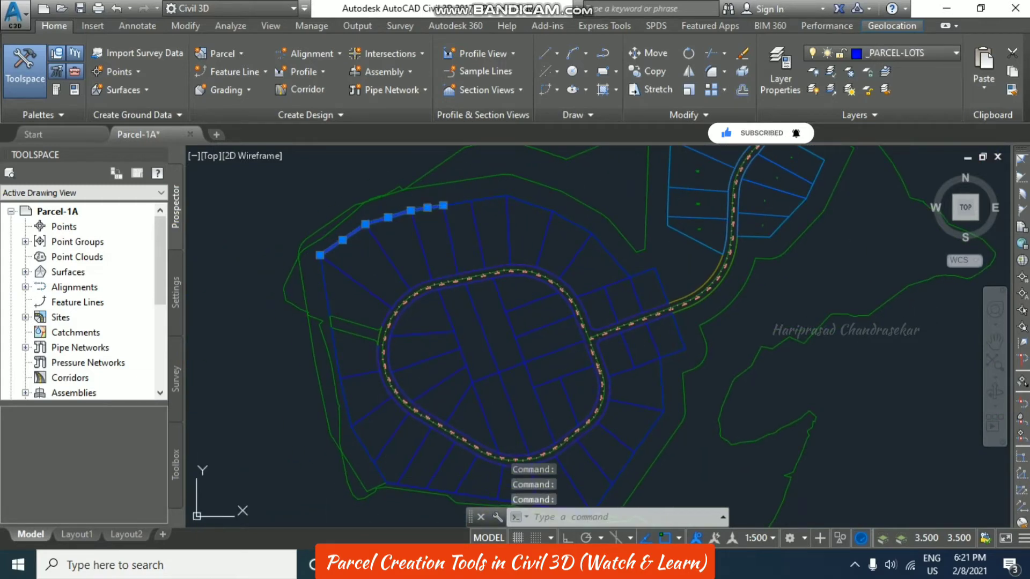
left_click(475, 180)
left_click(430, 212)
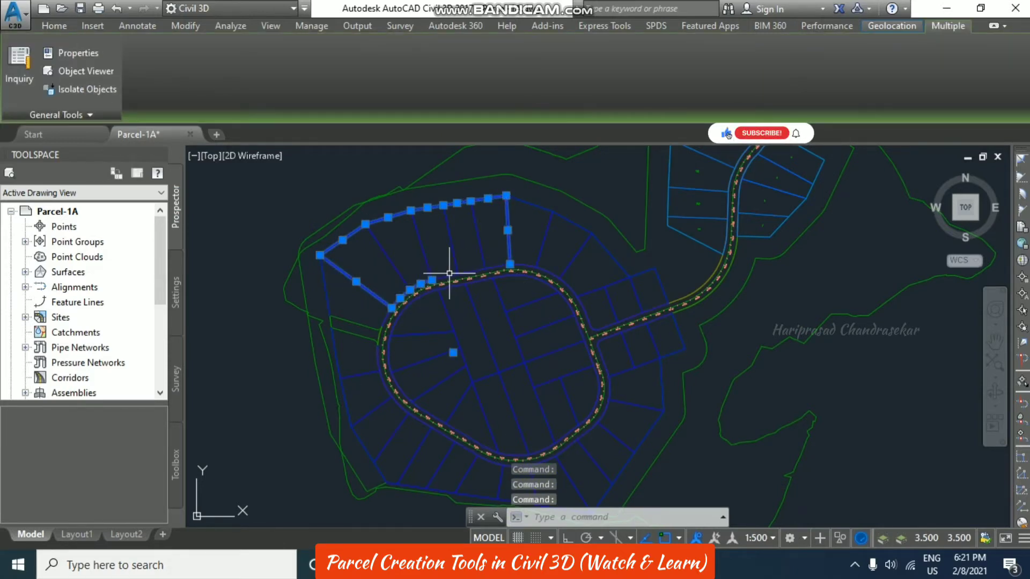
scroll(450, 273, "up", 4)
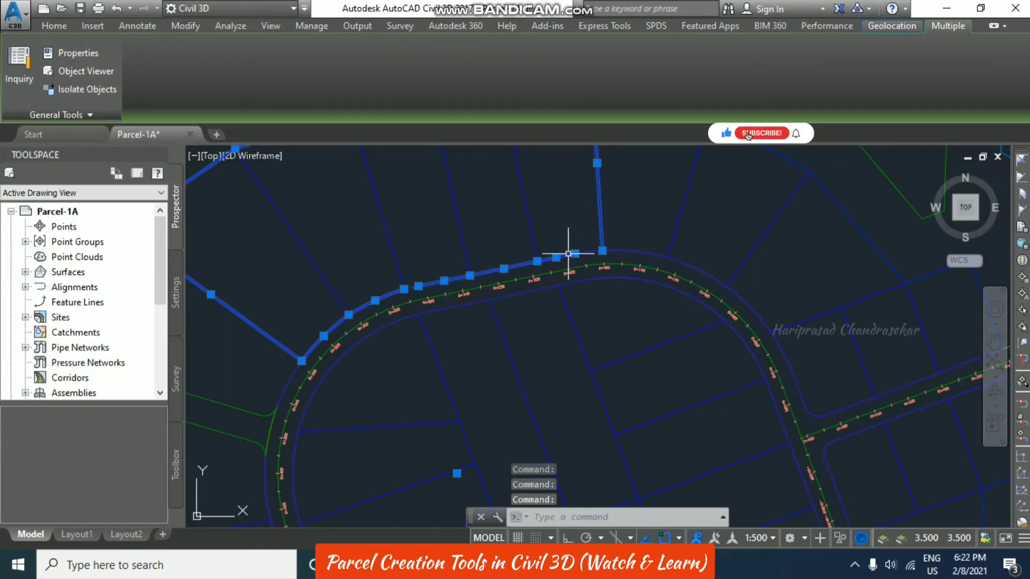
scroll(568, 253, "up", 4)
scroll(571, 219, "down", 6)
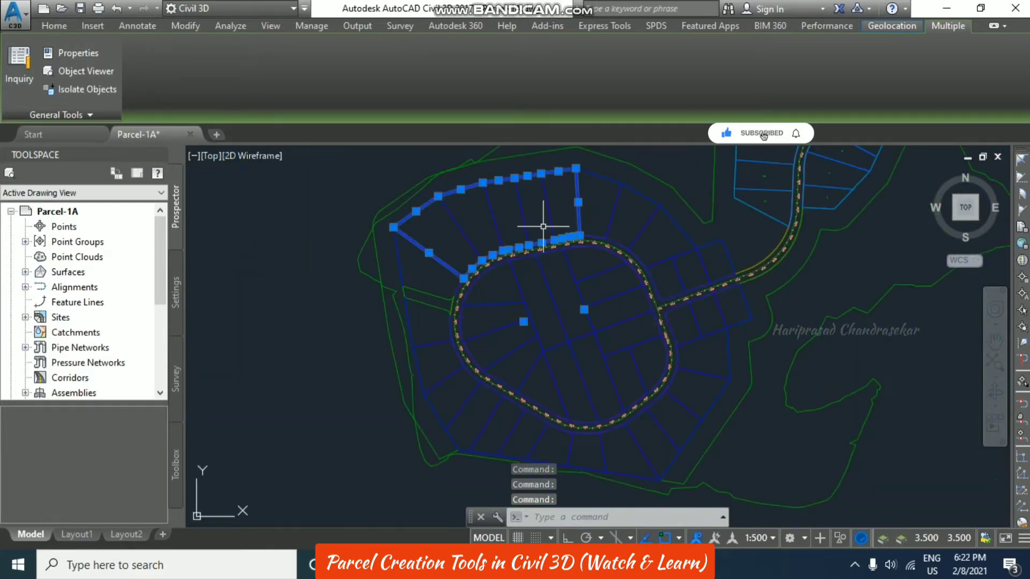
type("j")
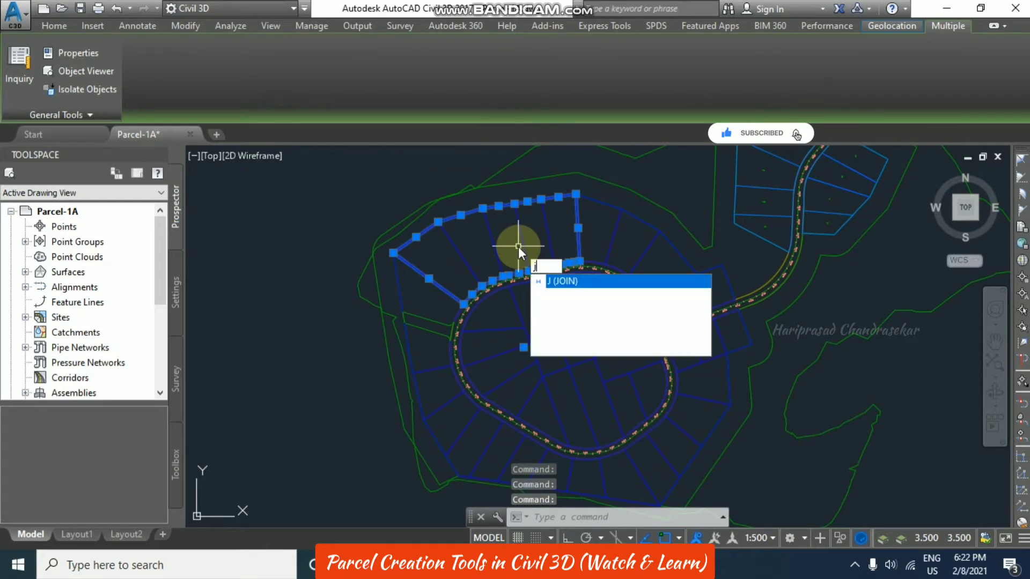
key("Return")
left_click(468, 212)
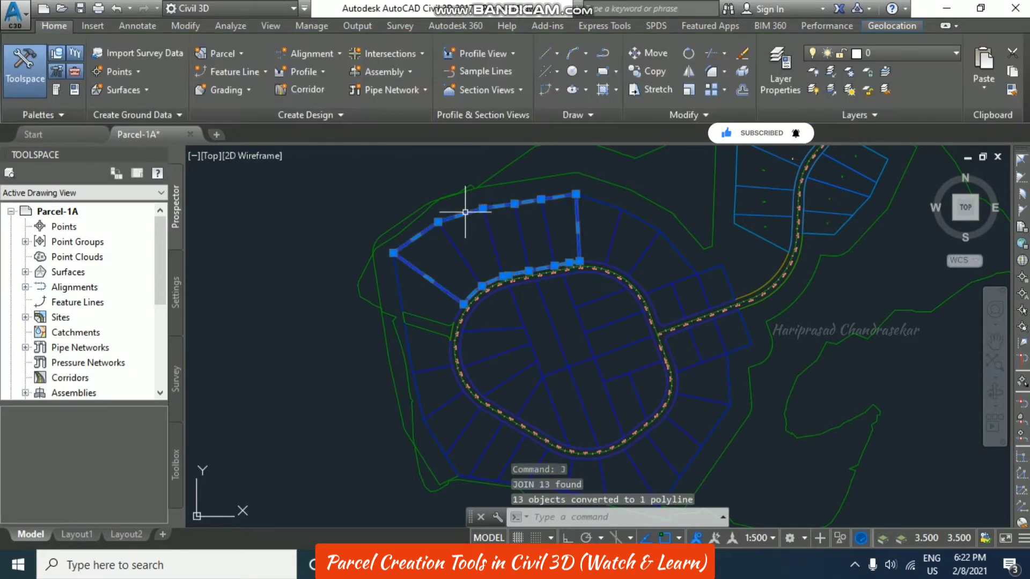
key("Escape")
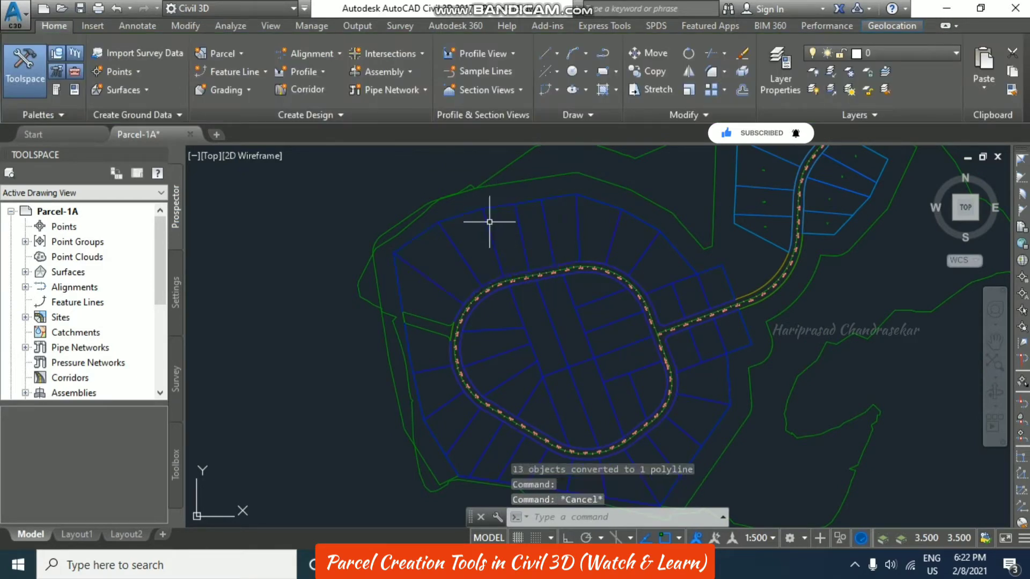
left_click(241, 53)
Create a parcel from the joined outline north of the loop road and select it.
left_click(271, 110)
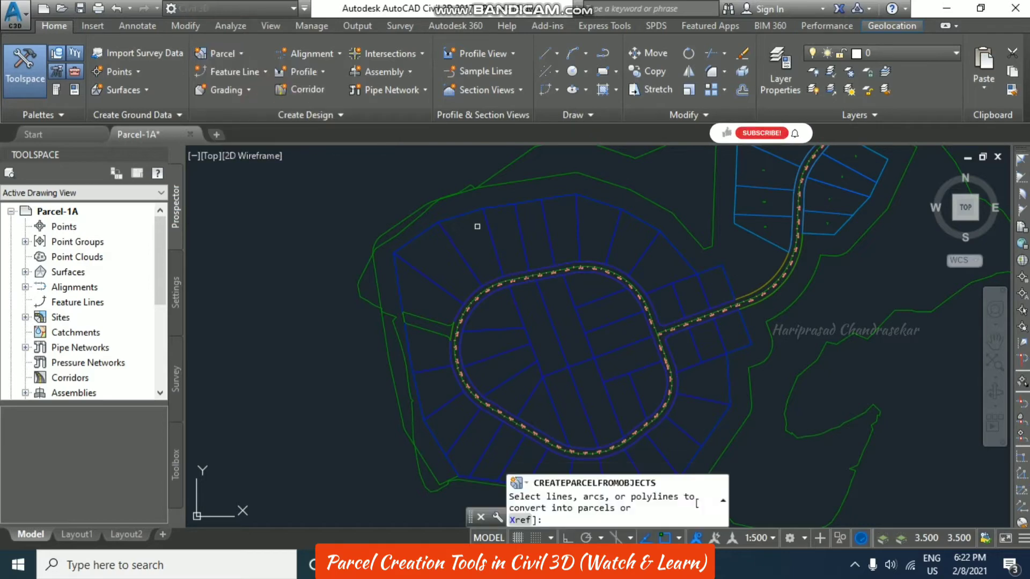
left_click(473, 210)
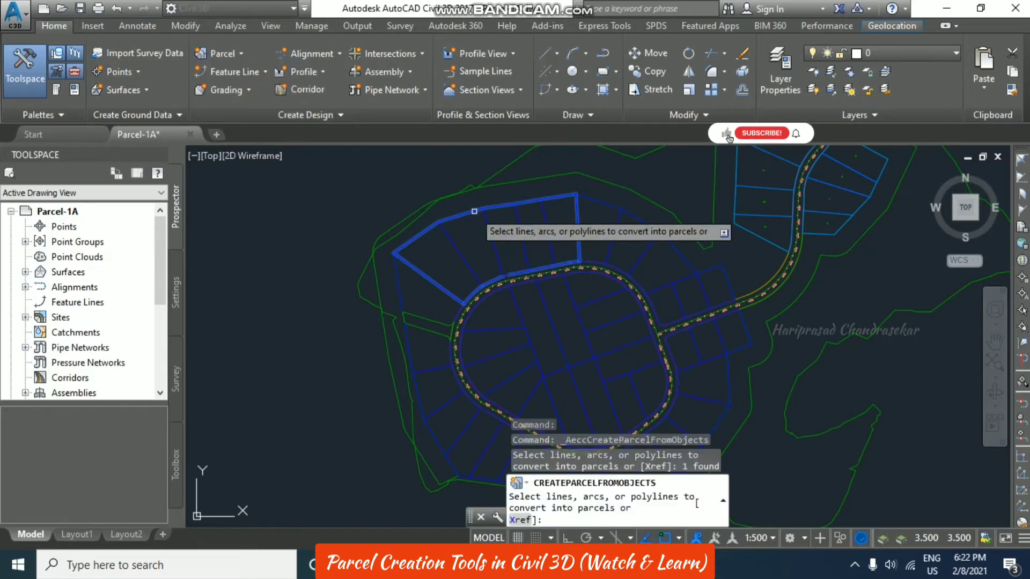
right_click(476, 298)
left_click(400, 430)
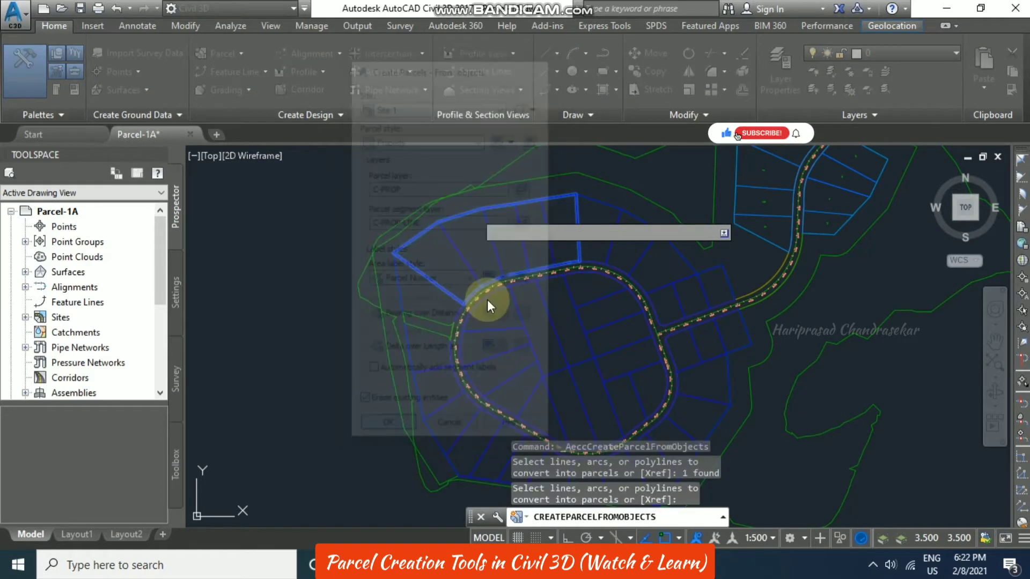
left_click(490, 204)
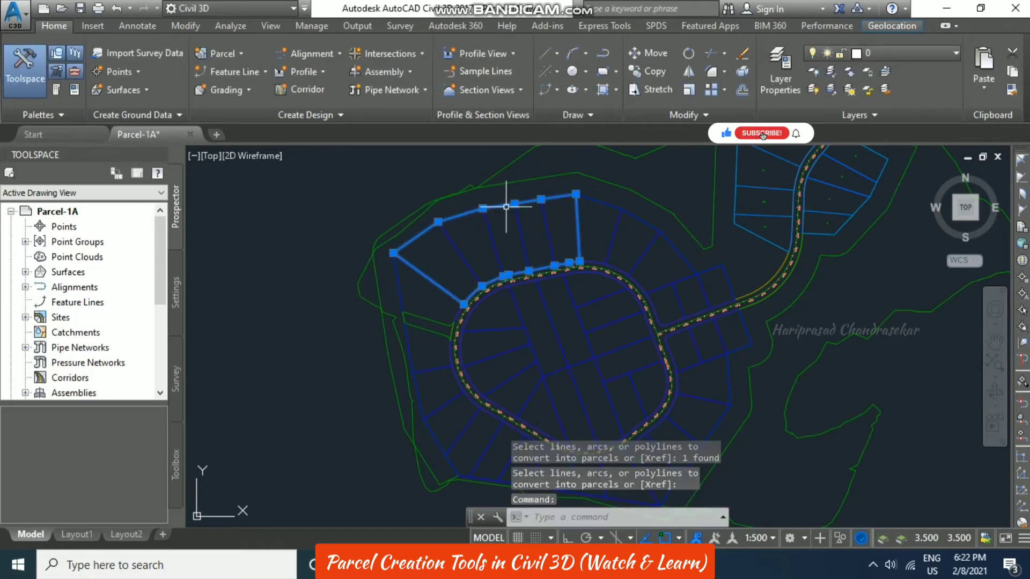
scroll(545, 220, "up", 5)
key("Escape")
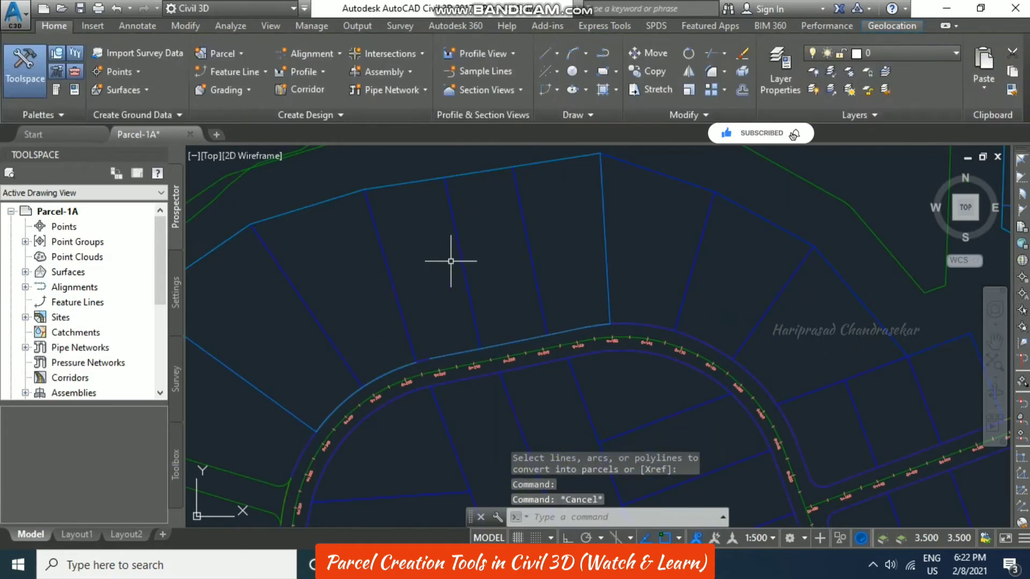
scroll(494, 301, "up", 5)
scroll(502, 293, "up", 2)
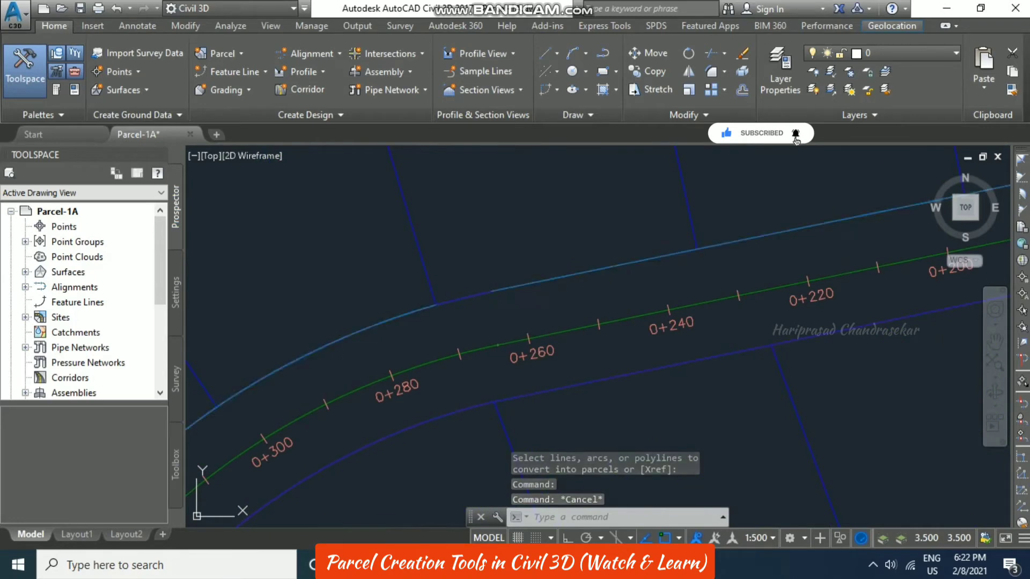
left_click(485, 289)
left_click(491, 291)
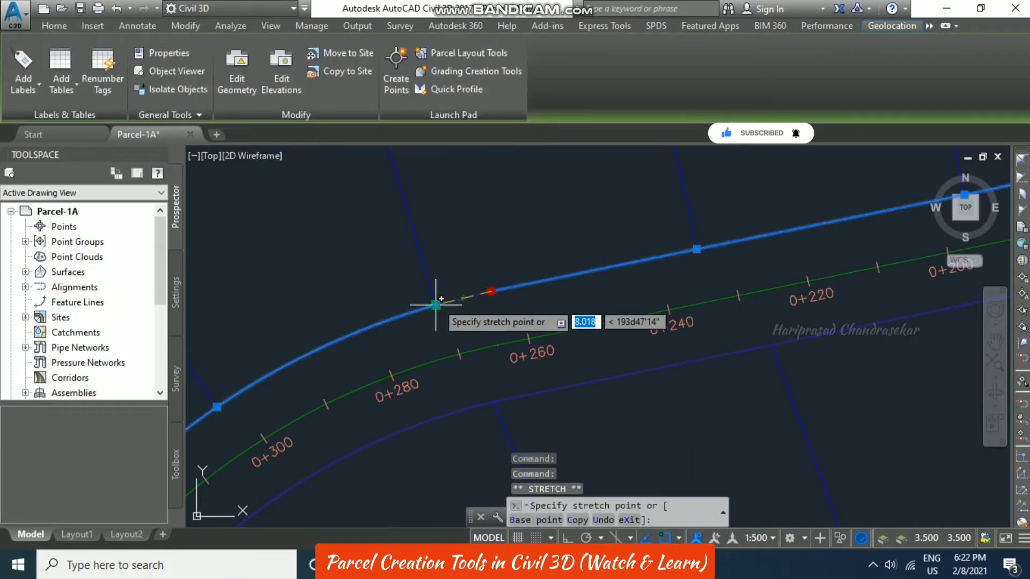
scroll(541, 281, "down", 4)
key("Escape")
scroll(533, 269, "down", 1)
scroll(448, 234, "up", 4)
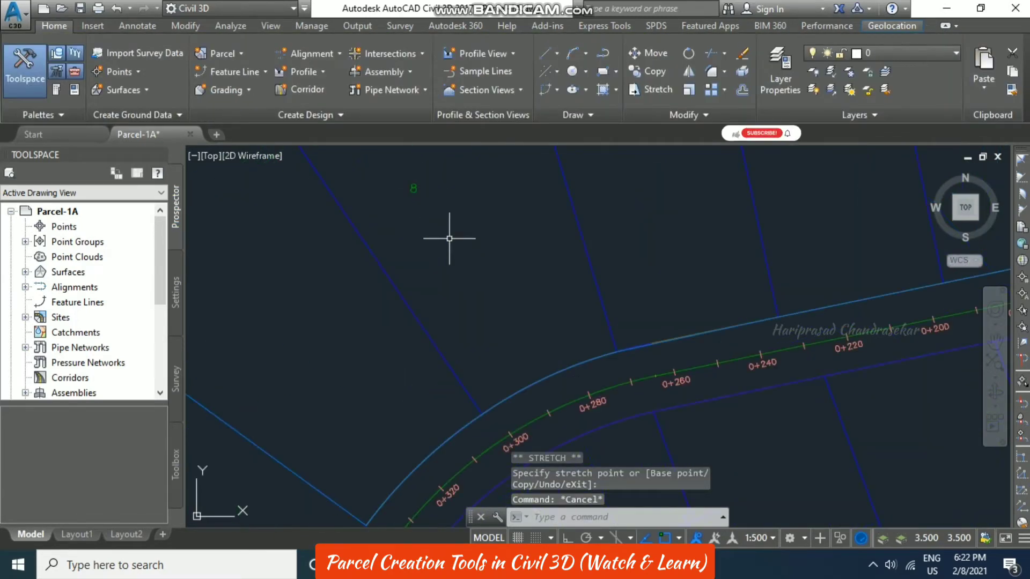
scroll(437, 260, "down", 4)
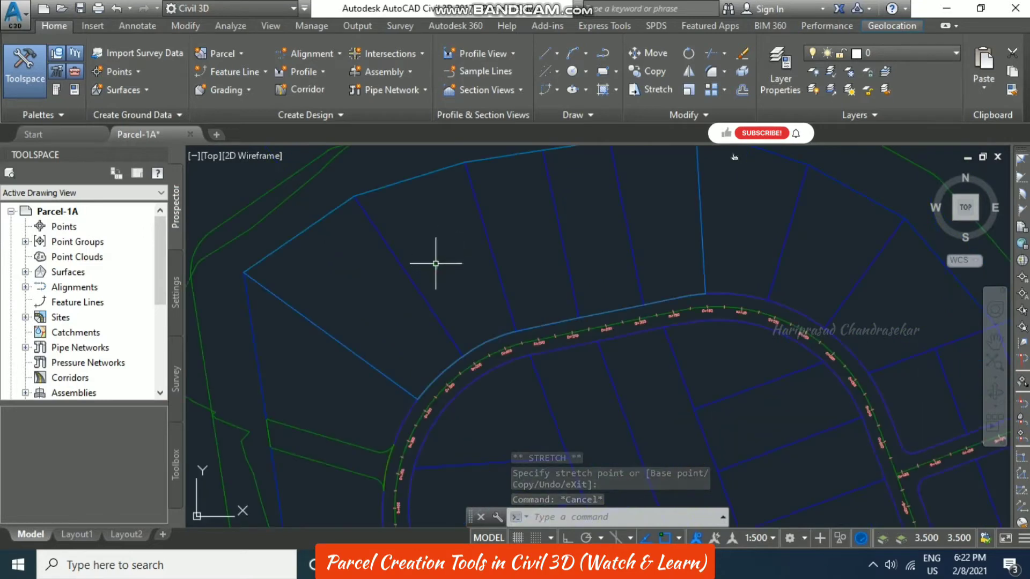
scroll(429, 271, "up", 3)
scroll(445, 277, "down", 1)
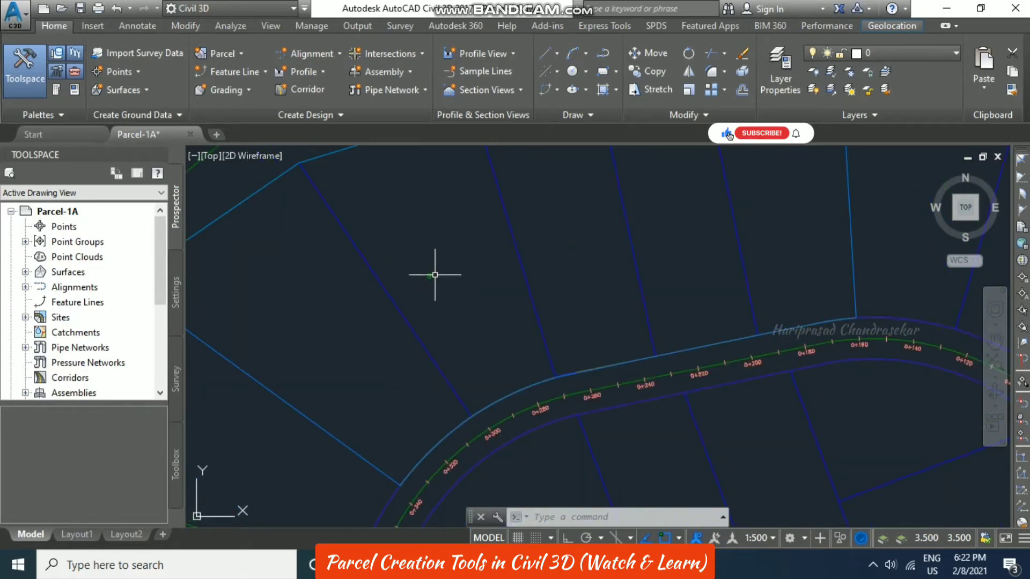
scroll(437, 276, "down", 5)
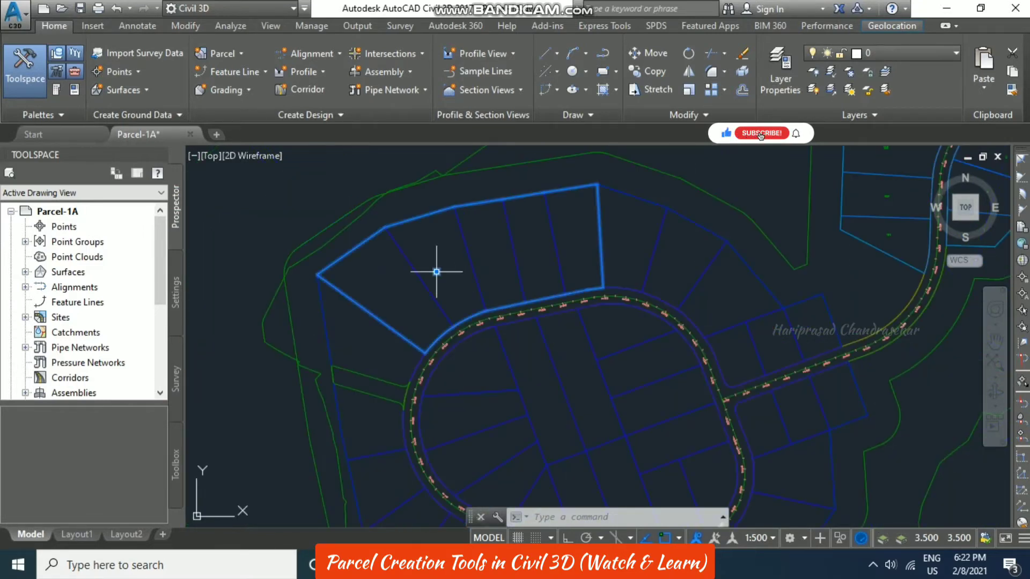
left_click(437, 271)
key("Escape")
key("Escape")
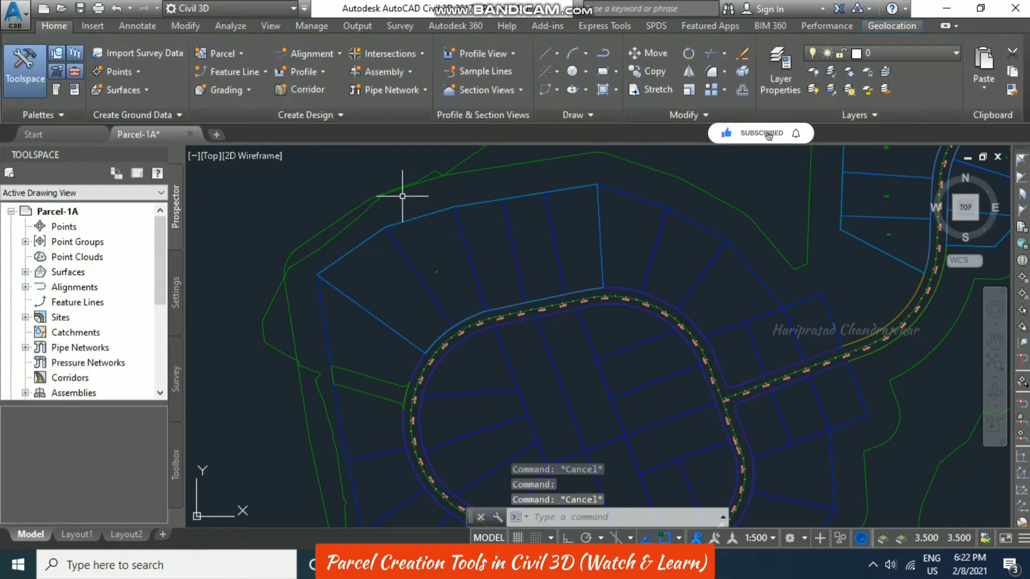
Start Free Form Create lot layout with Site 1, Property style and Parcel Number labels.
left_click(225, 53)
left_click(255, 71)
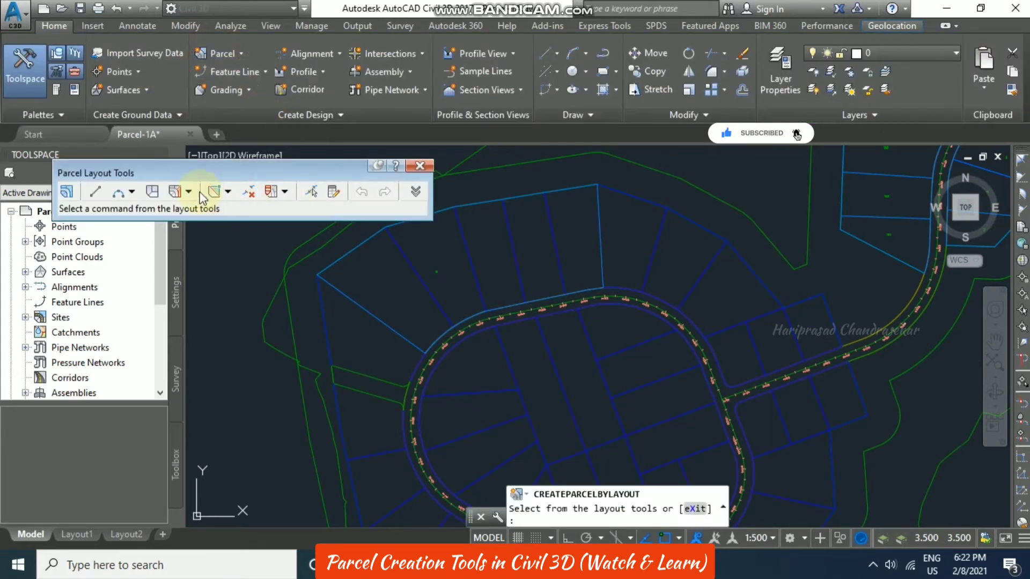
left_click(190, 192)
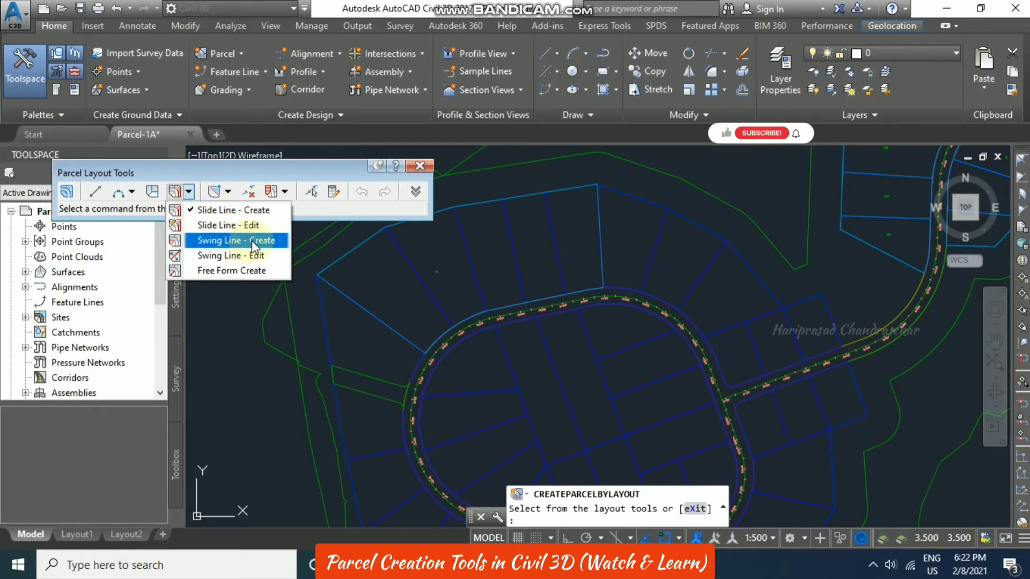
left_click(249, 272)
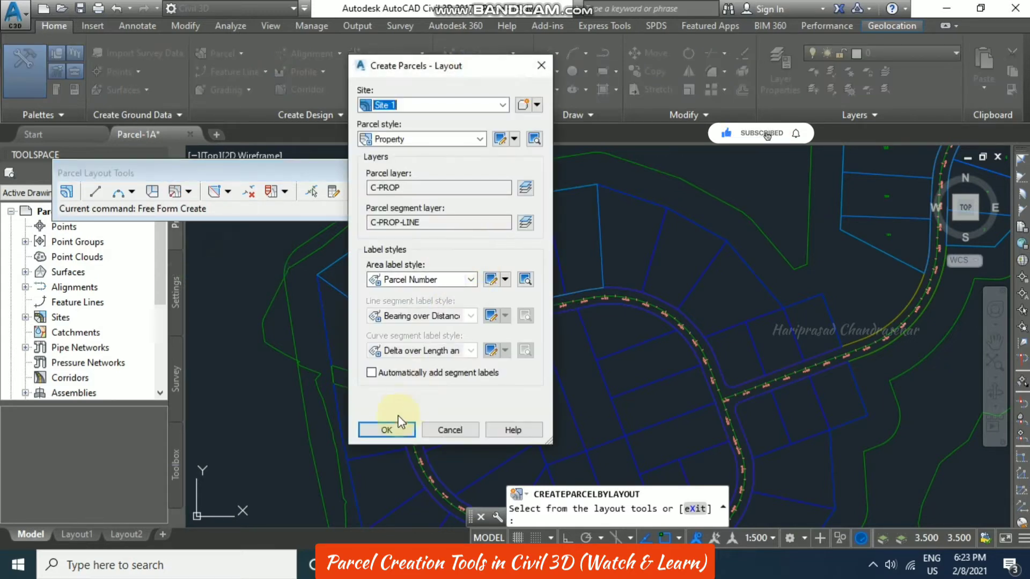
left_click(391, 429)
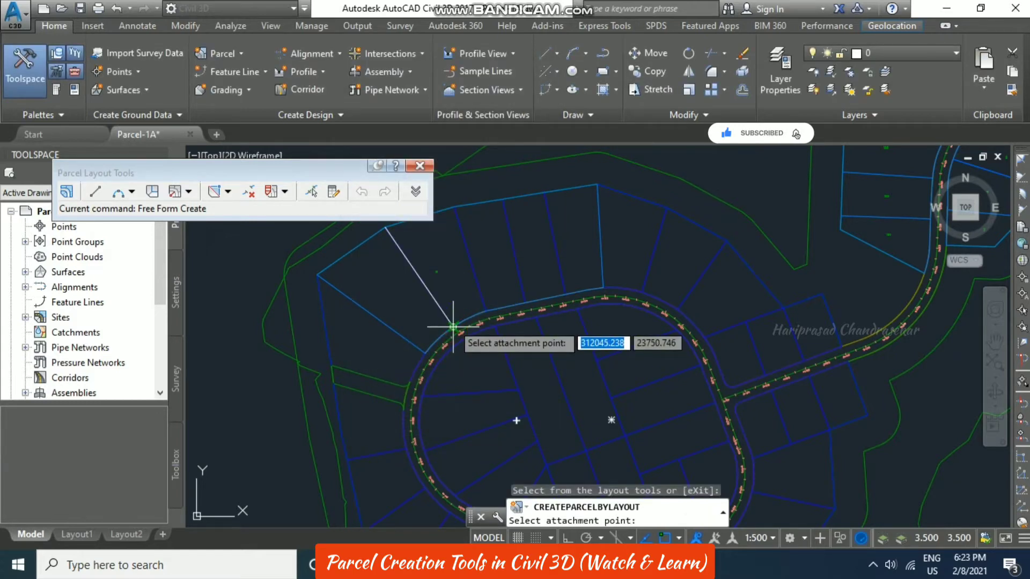
Draw the first free-form lot line from the parcel corner toward the top corner.
scroll(463, 304, "up", 3)
left_click(429, 374)
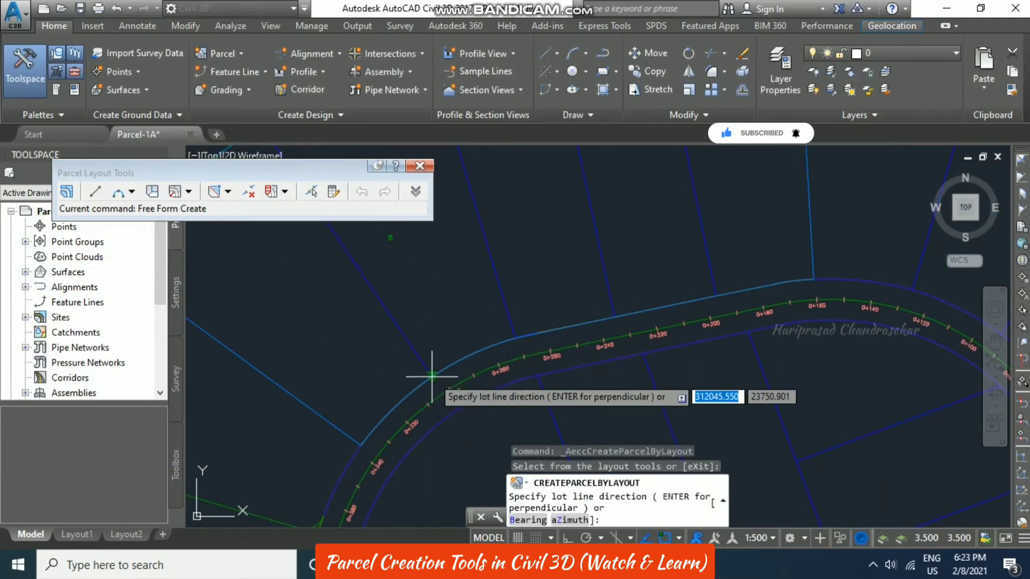
middle_click_drag(483, 322, 767, 382)
key("Escape")
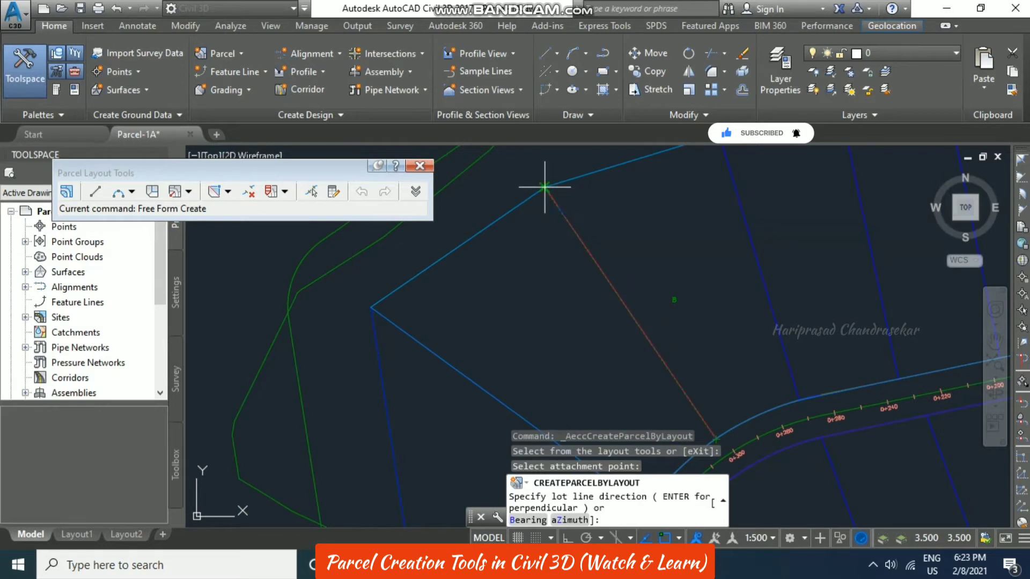
left_click(545, 187)
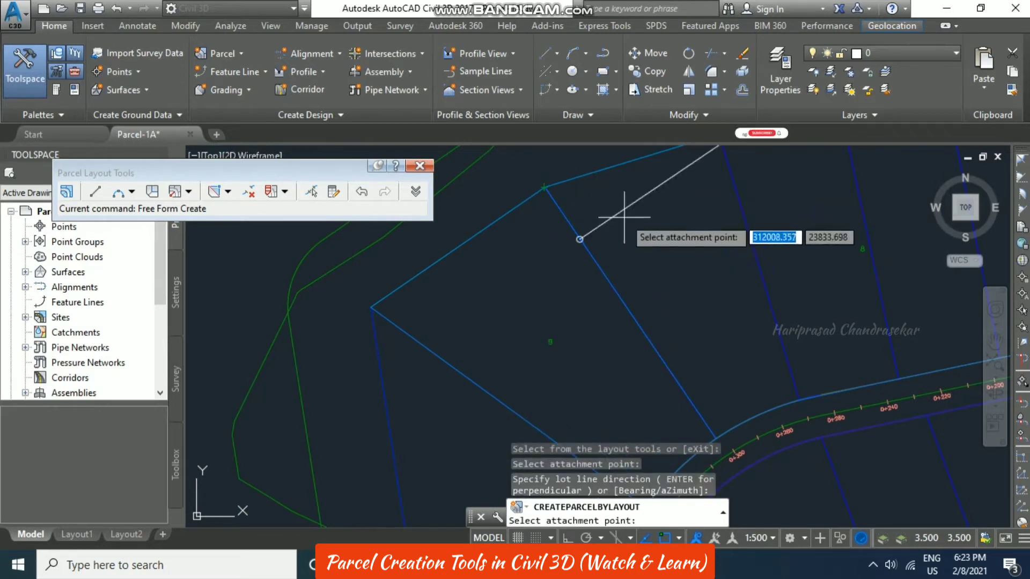
left_click(800, 400)
middle_click_drag(719, 329, 645, 424)
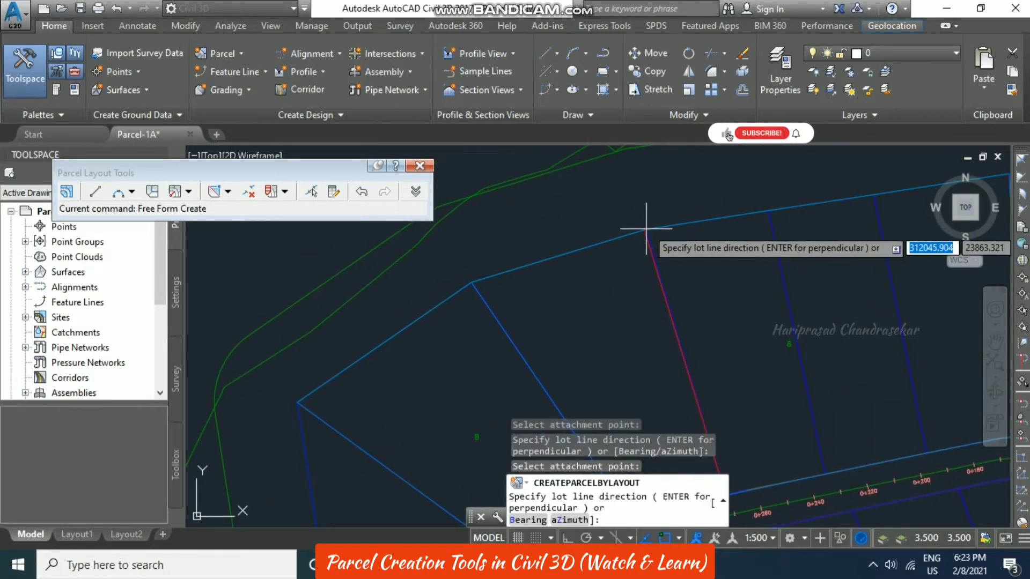
Add more free-form lot lines from the right-of-way edge, forming lots 10, 11 and 12.
left_click(659, 227)
middle_click_drag(705, 251, 613, 255)
middle_click_drag(667, 418, 679, 338)
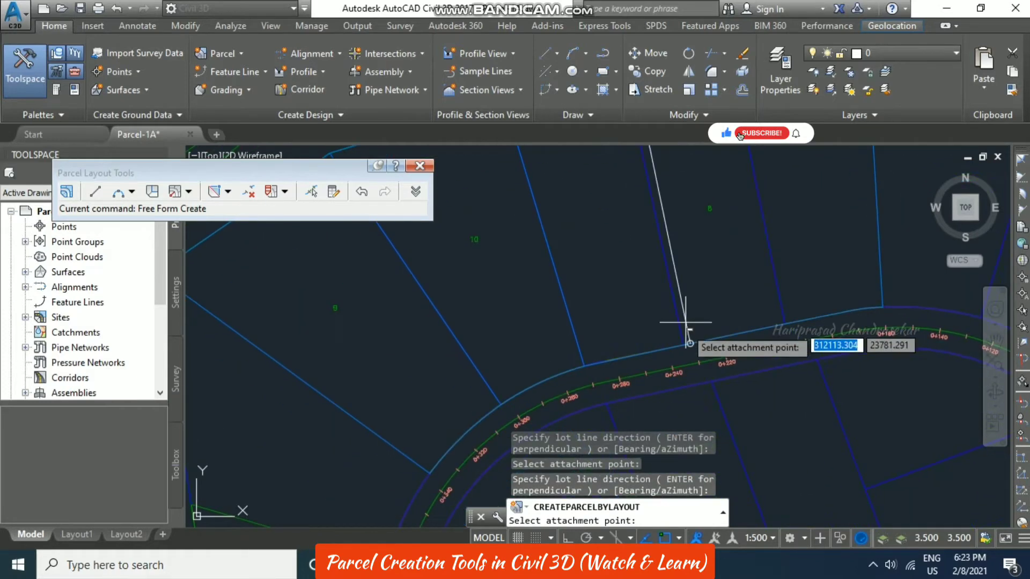
left_click(736, 332)
middle_click_drag(663, 105, 618, 131)
left_click(696, 196)
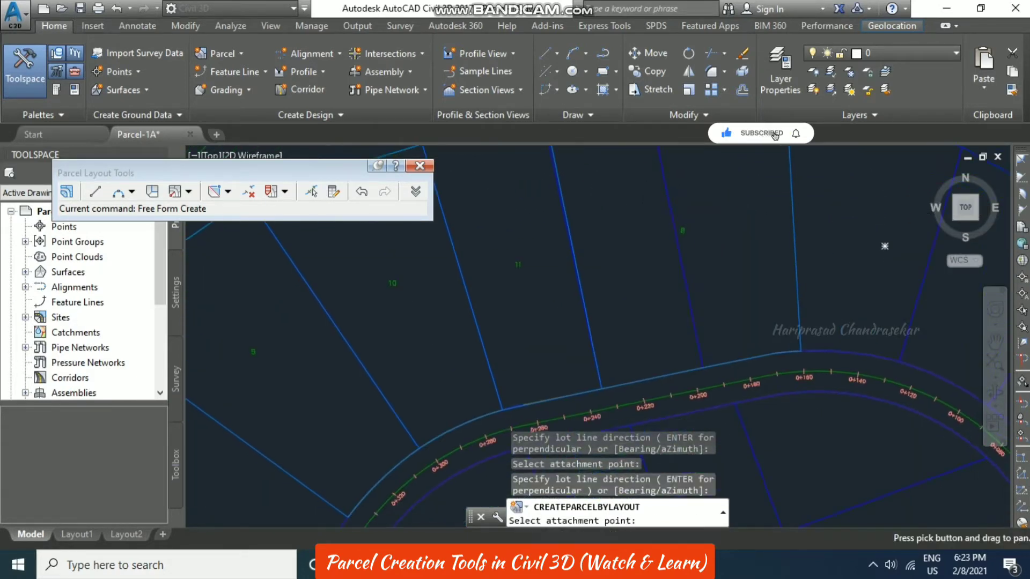
left_click(703, 367)
left_click(654, 222)
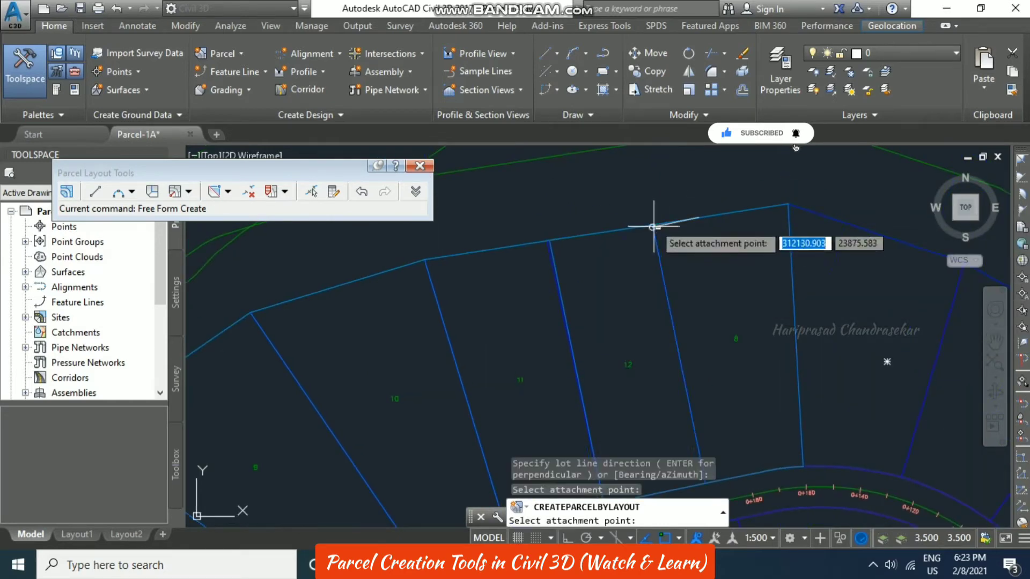
mouse_move(755, 188)
middle_mouse_down()
mouse_move(745, 258)
mouse_move(734, 202)
middle_mouse_up()
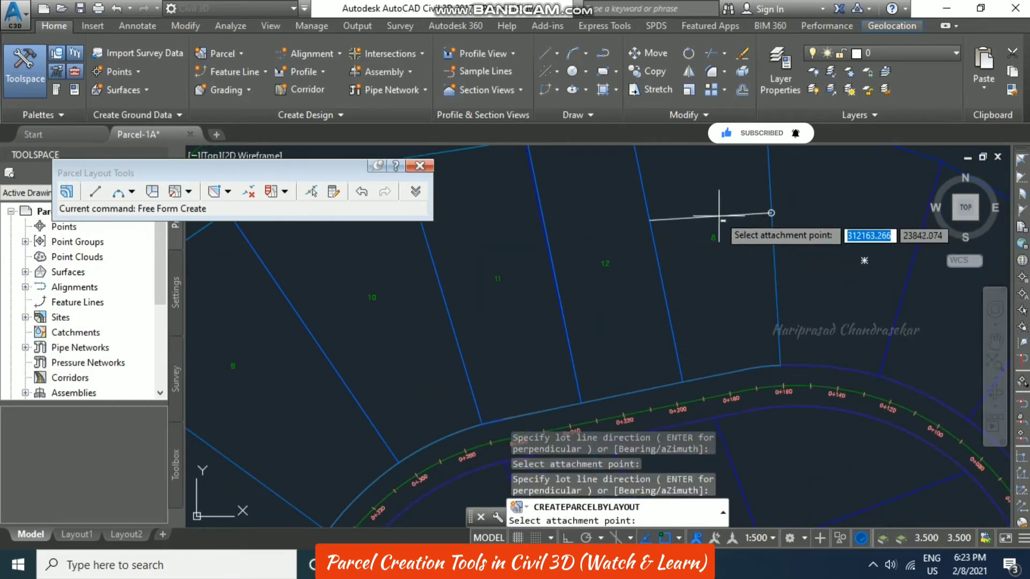
scroll(718, 214, "down", 2)
key("Escape")
key("Escape")
scroll(625, 288, "up", 2)
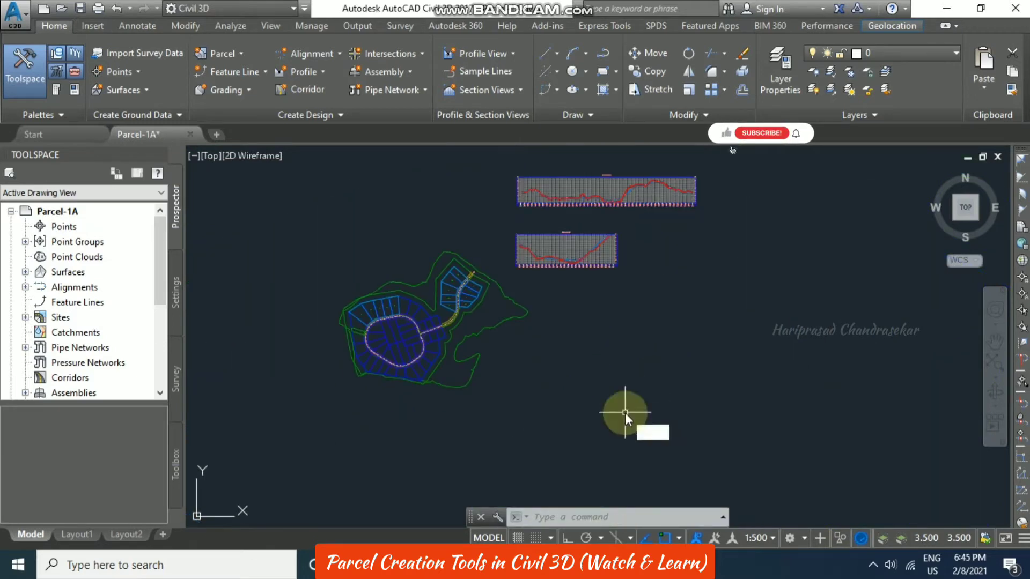
Draw the straight sides of the new outline east of the site with the L command.
type("l")
key("Return")
scroll(606, 427, "up", 2)
left_click(576, 382)
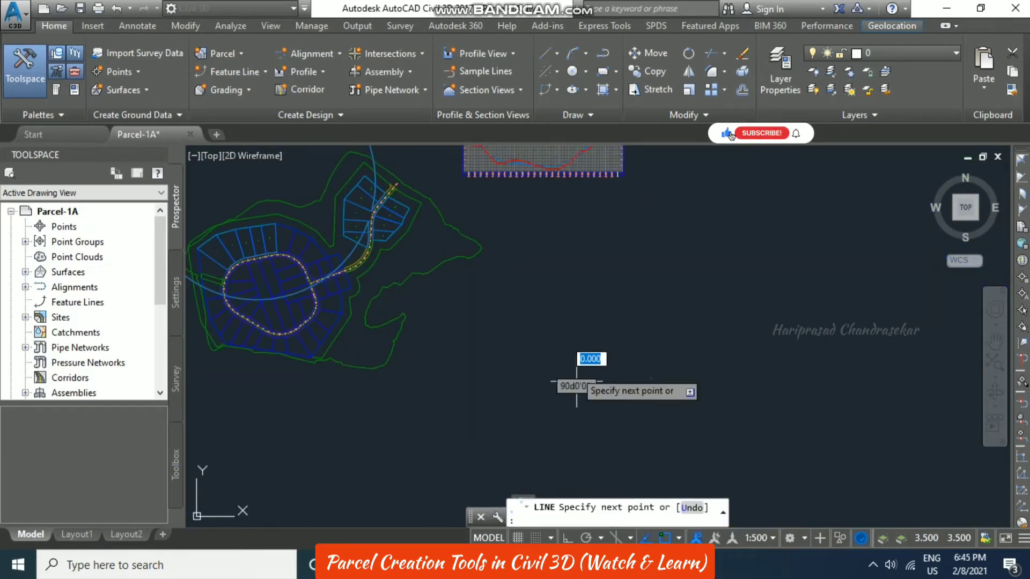
left_click(543, 333)
left_click(598, 300)
left_click(666, 301)
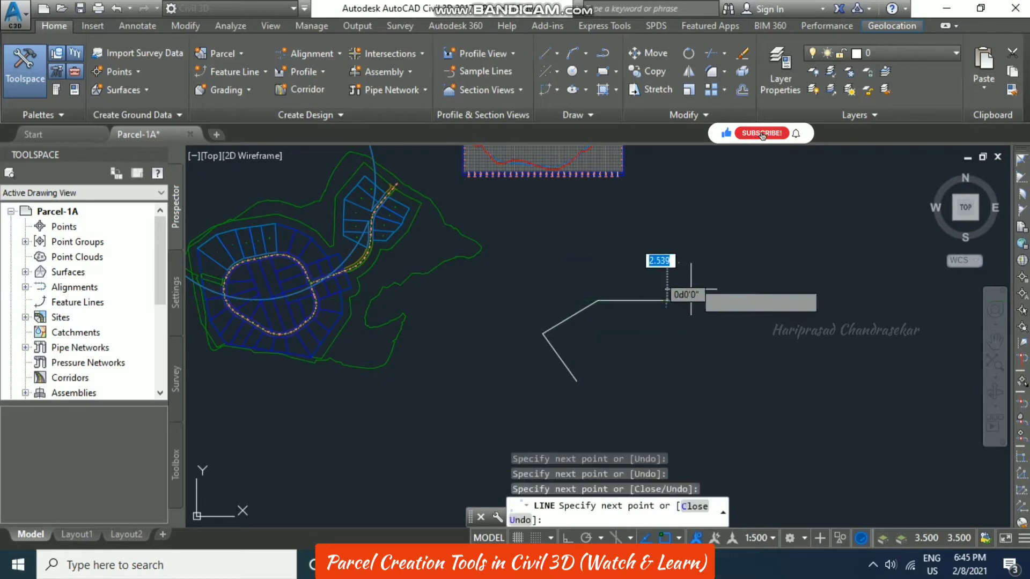
left_click(747, 331)
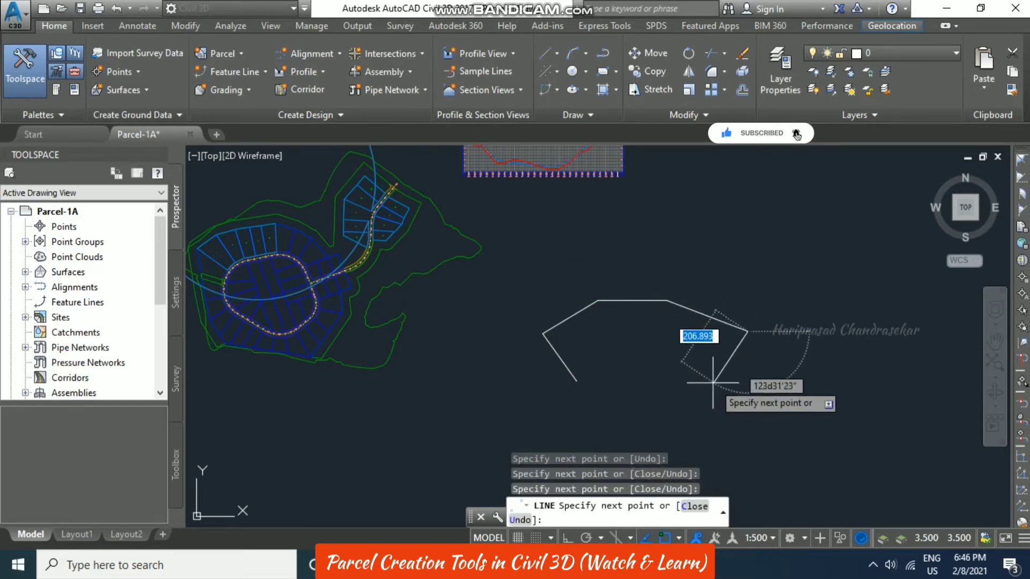
left_click(713, 382)
key("Escape")
Draw a three-point arc closing the outline's curved bottom edge.
type("a")
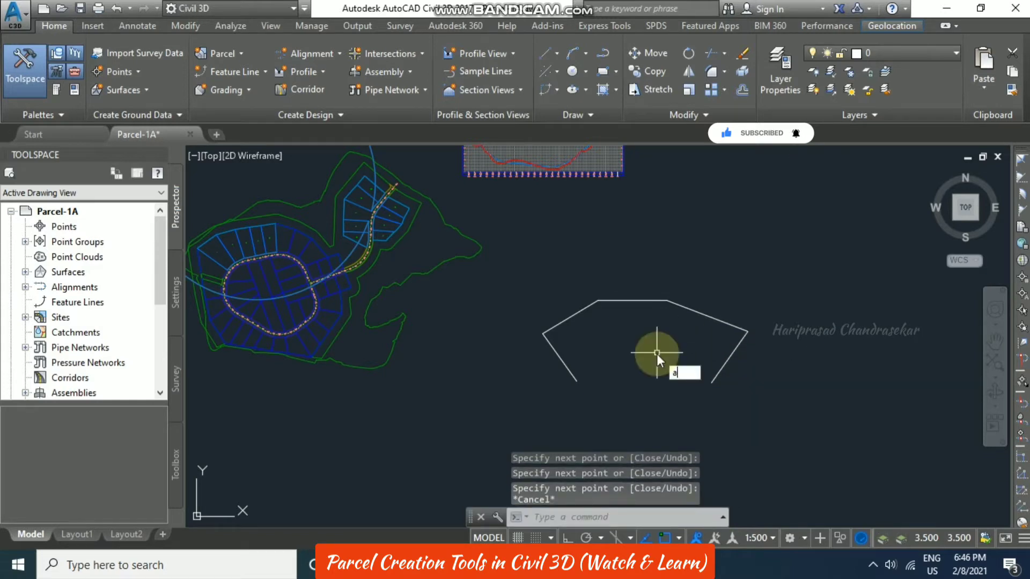
key("Return")
left_click(576, 382)
scroll(622, 365, "up", 2)
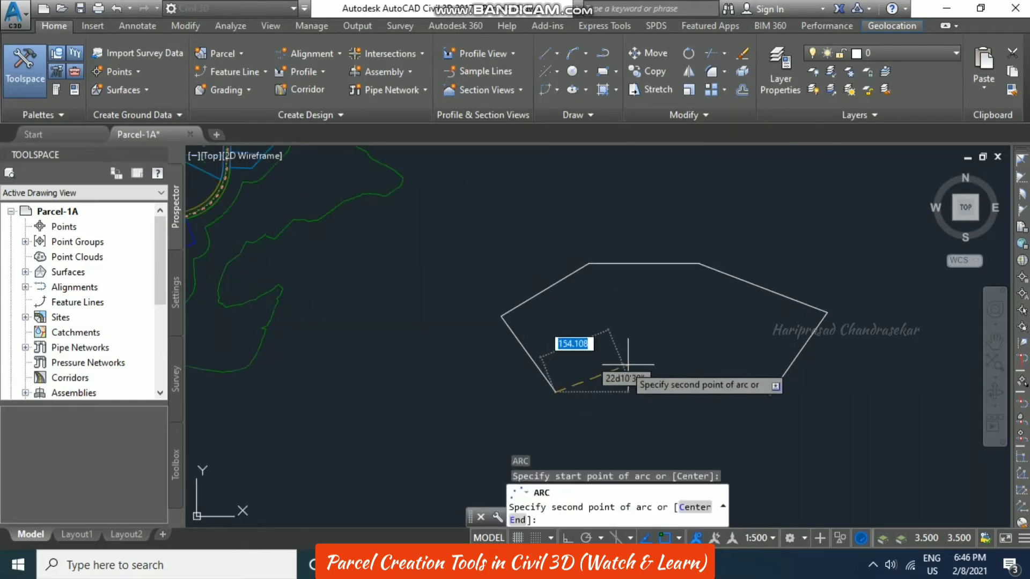
left_click(655, 368)
left_click(772, 395)
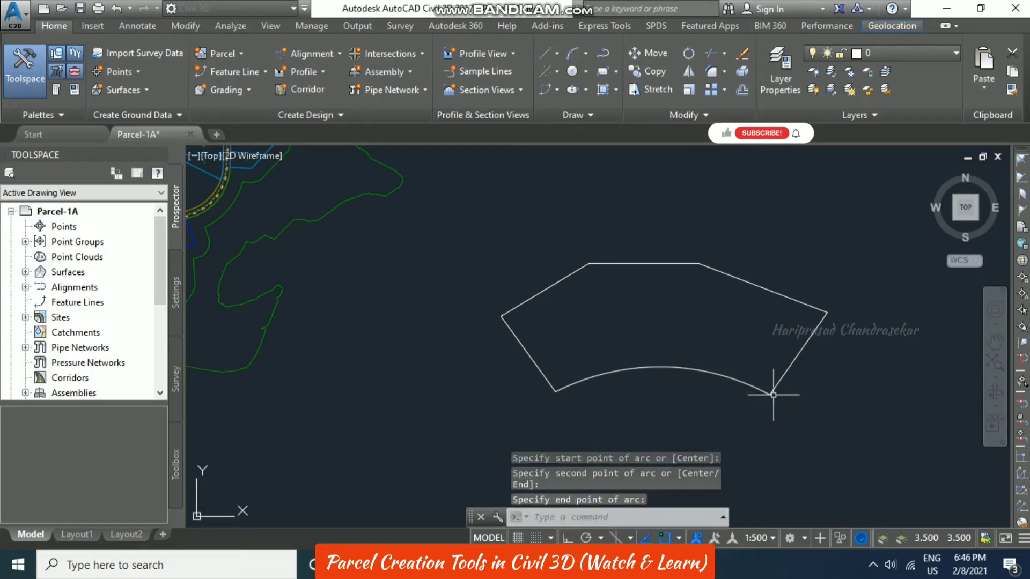
scroll(747, 242, "down", 3)
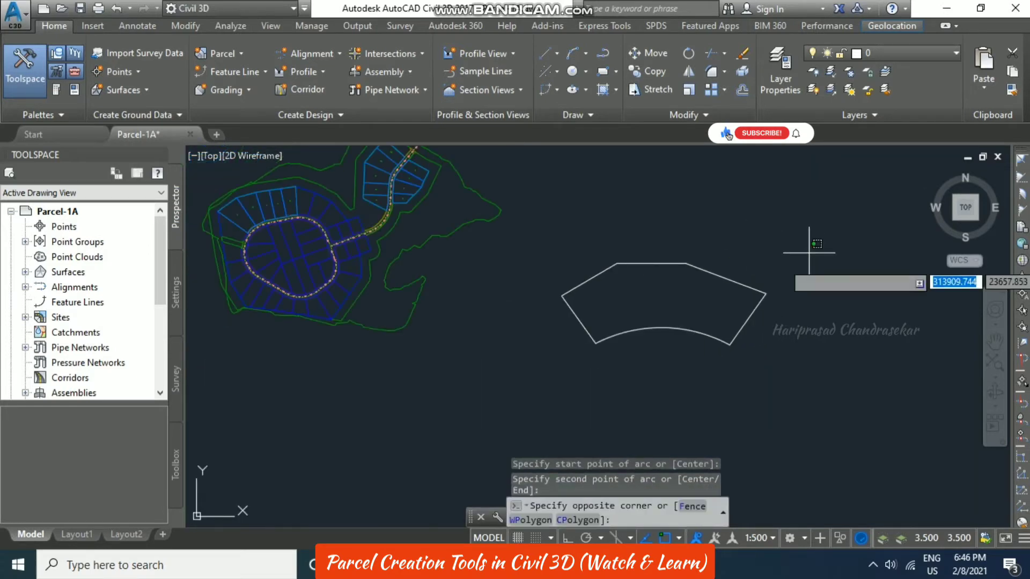
left_click(809, 251)
left_click(701, 271)
left_click(697, 271)
key("Escape")
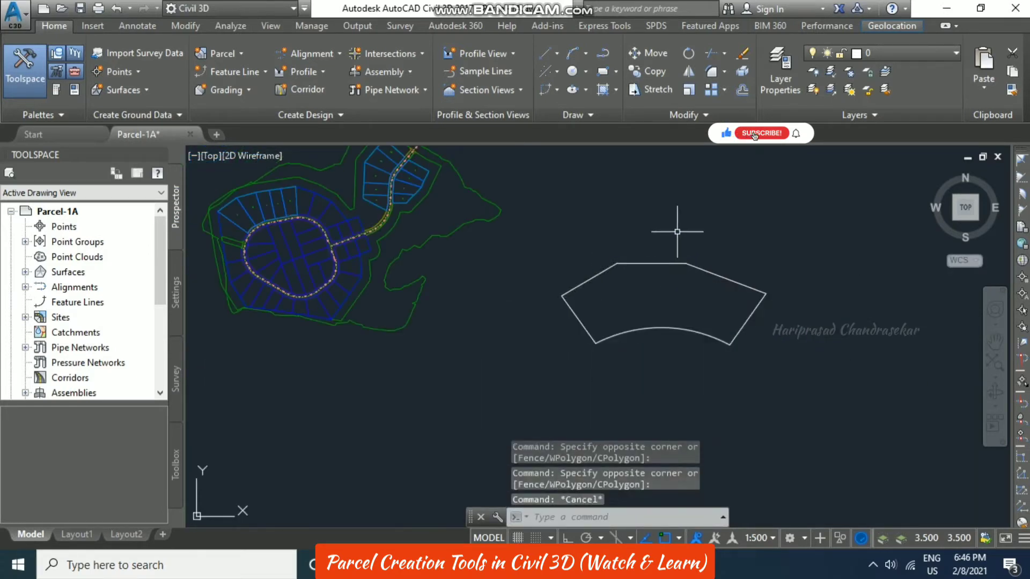
Turn the six lines and arc into a Site 1 Property parcel, erasing the original objects.
left_click(231, 54)
left_click(254, 109)
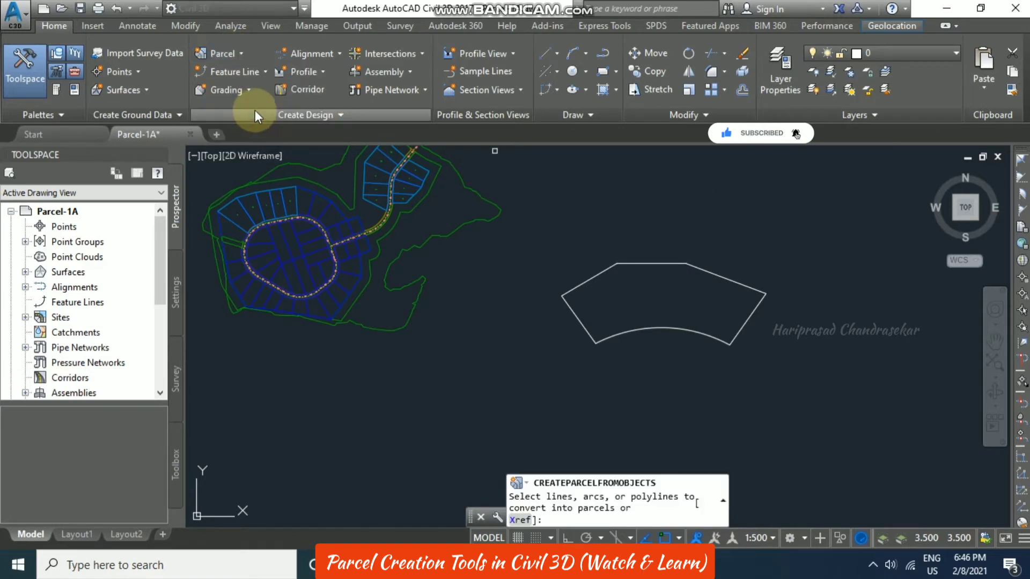
left_click(817, 240)
left_click(512, 418)
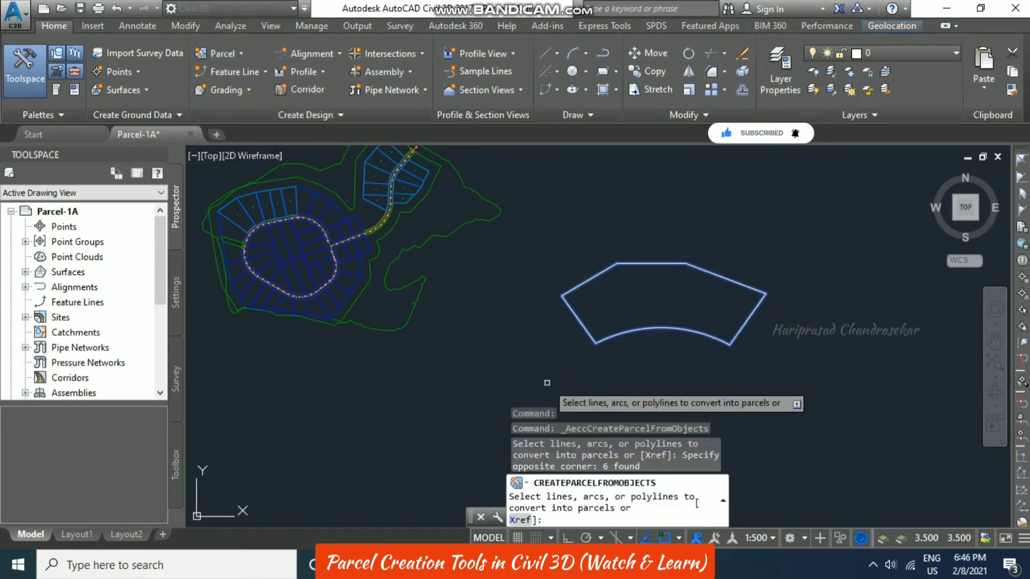
key("Return")
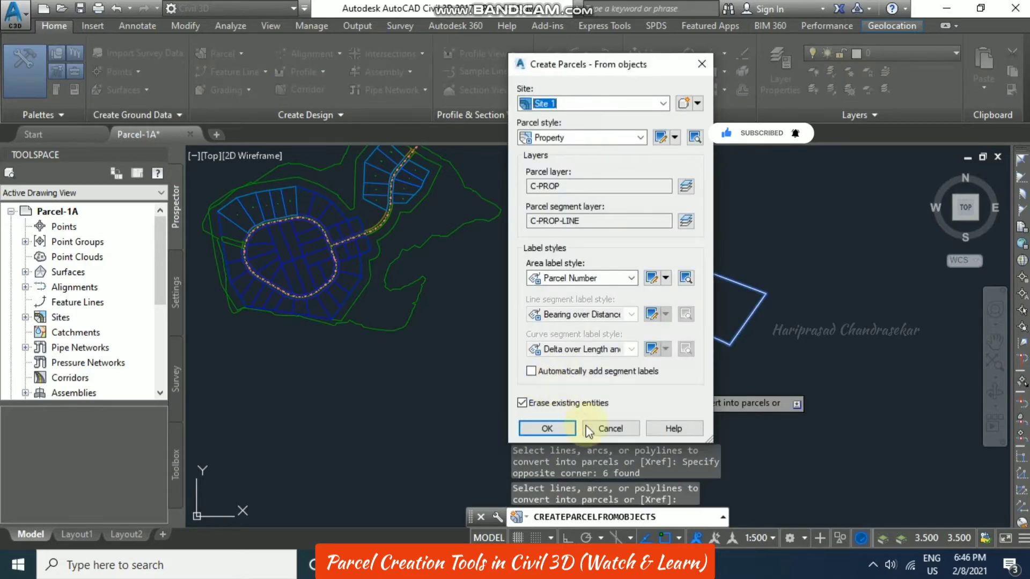
left_click(569, 425)
scroll(685, 294, "up", 4)
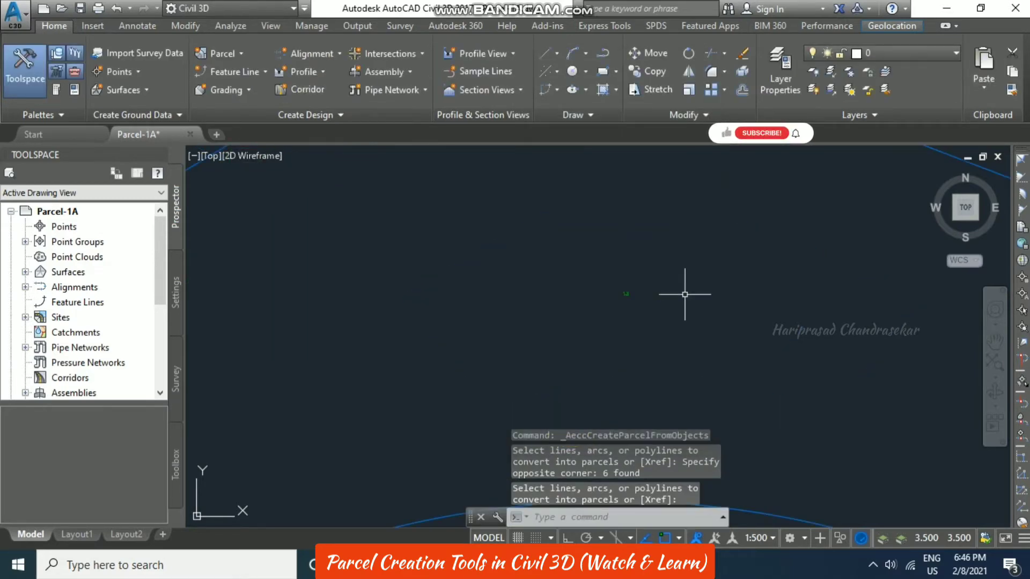
left_click(617, 249)
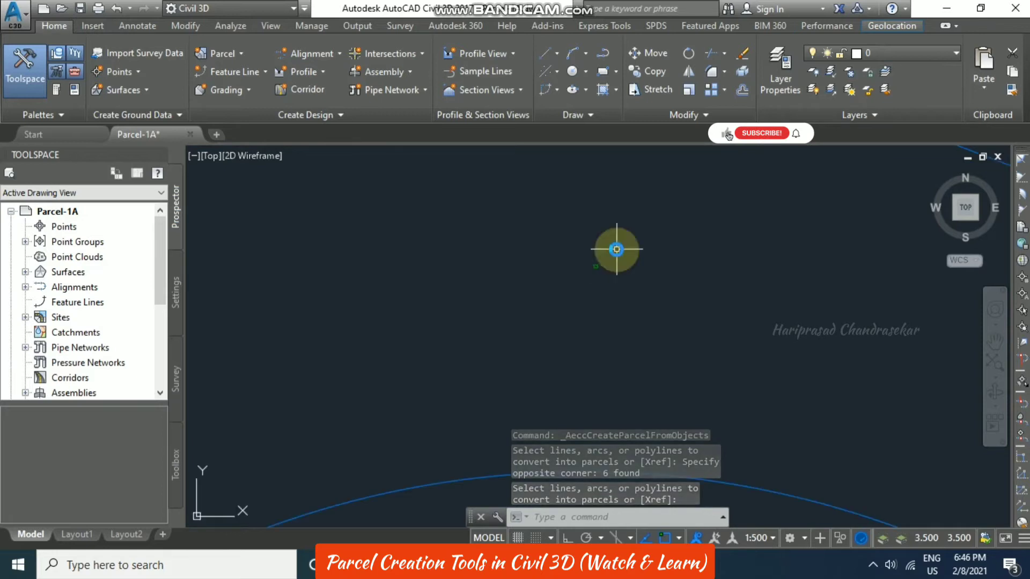
Window-select the curved parcel's boundary segments and join them with the J command.
scroll(616, 249, "down", 4)
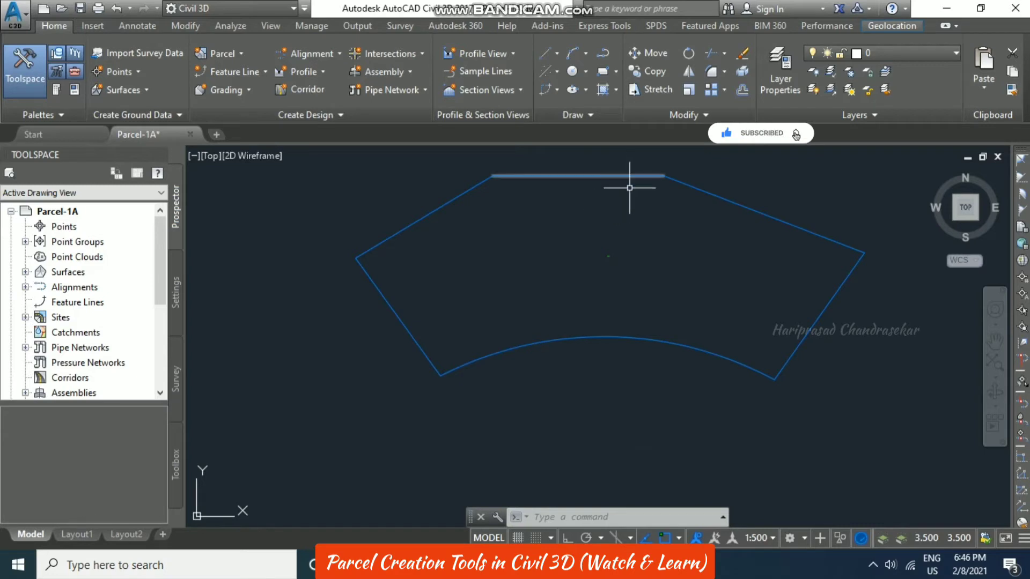
middle_click_drag(655, 213, 649, 232)
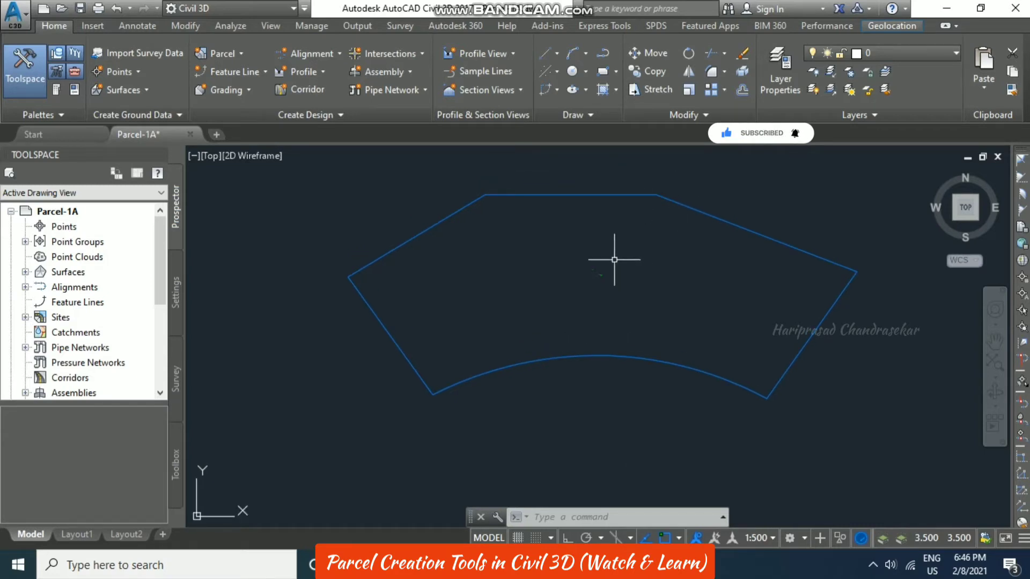
left_click(616, 193)
left_click(596, 204)
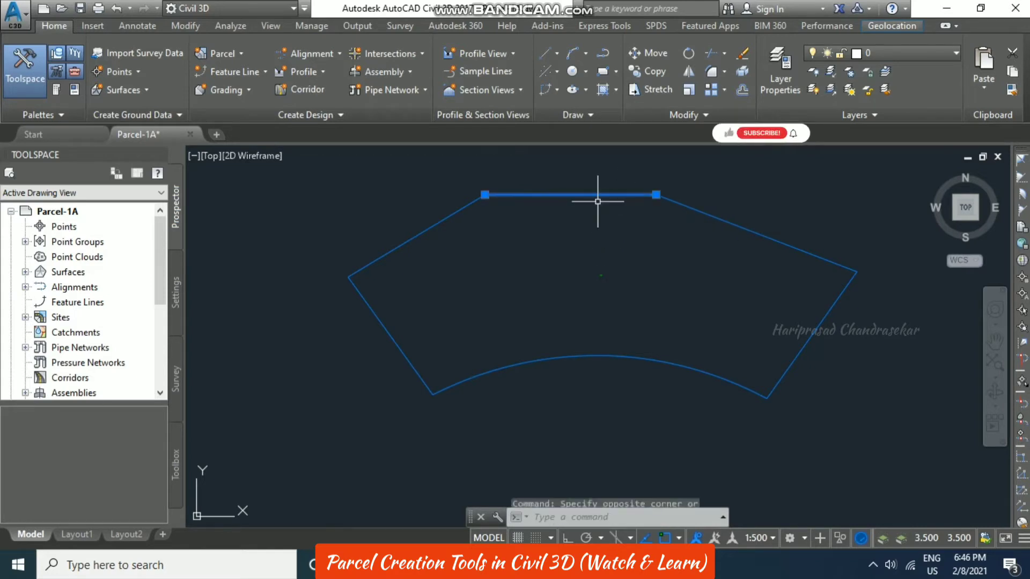
key("Escape")
left_click(825, 191)
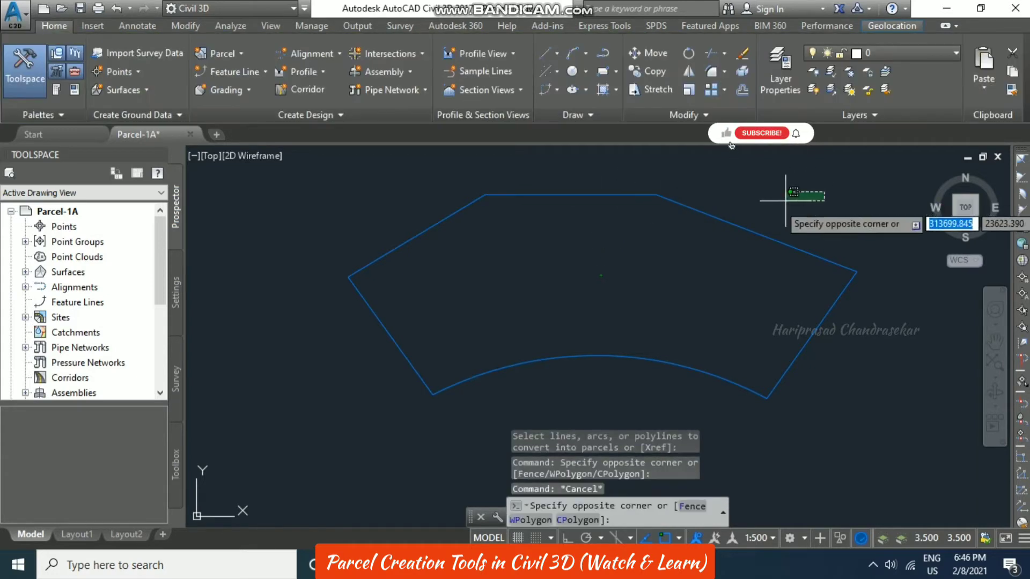
left_click(370, 376)
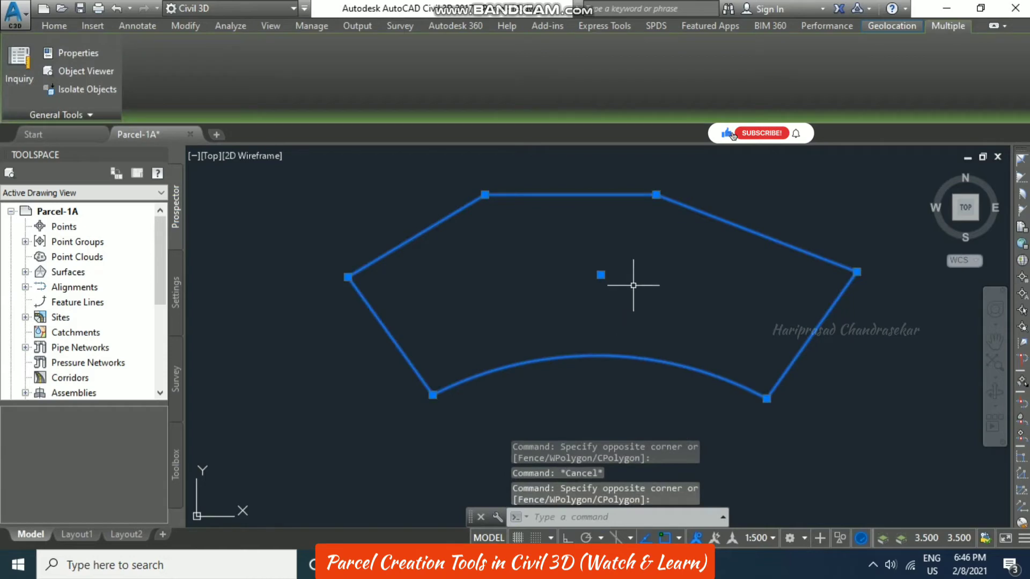
type("j")
key("Return")
left_click(632, 196)
key("Escape")
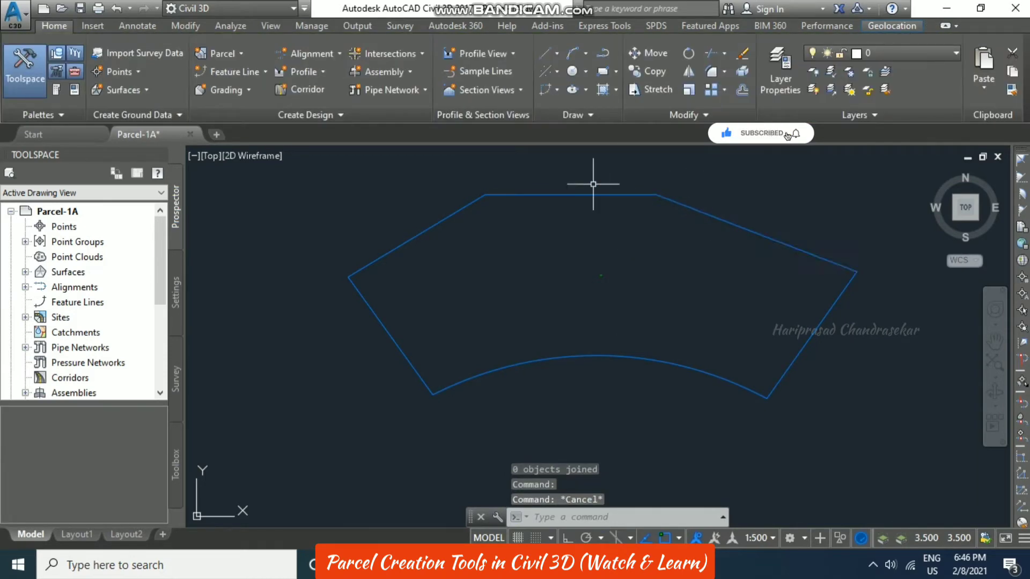
Open Parcel Layout Tools from the Parcel dropdown and move the window aside.
scroll(590, 231, "up", 3)
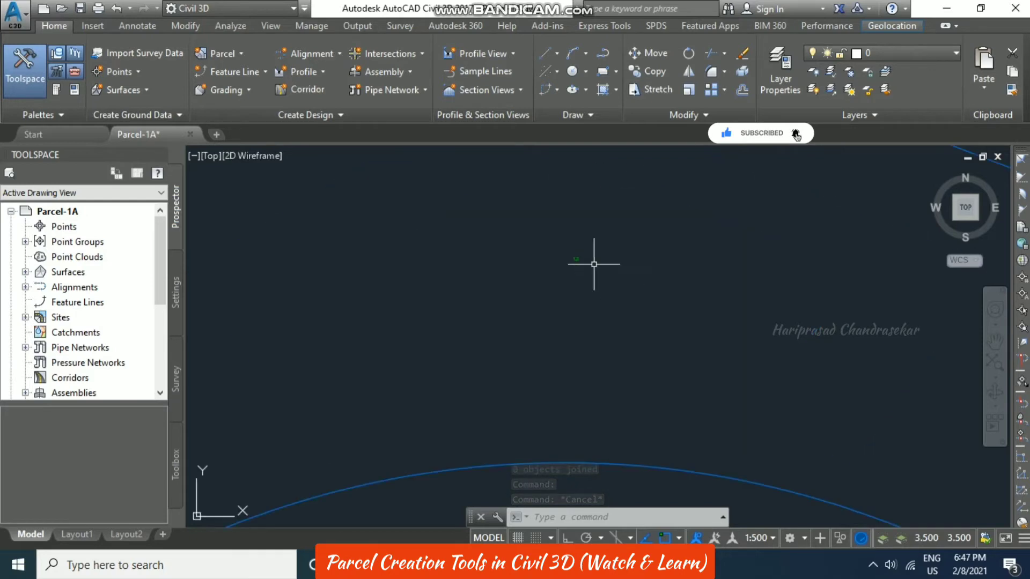
scroll(596, 258, "down", 5)
left_click(599, 254)
scroll(599, 254, "down", 2)
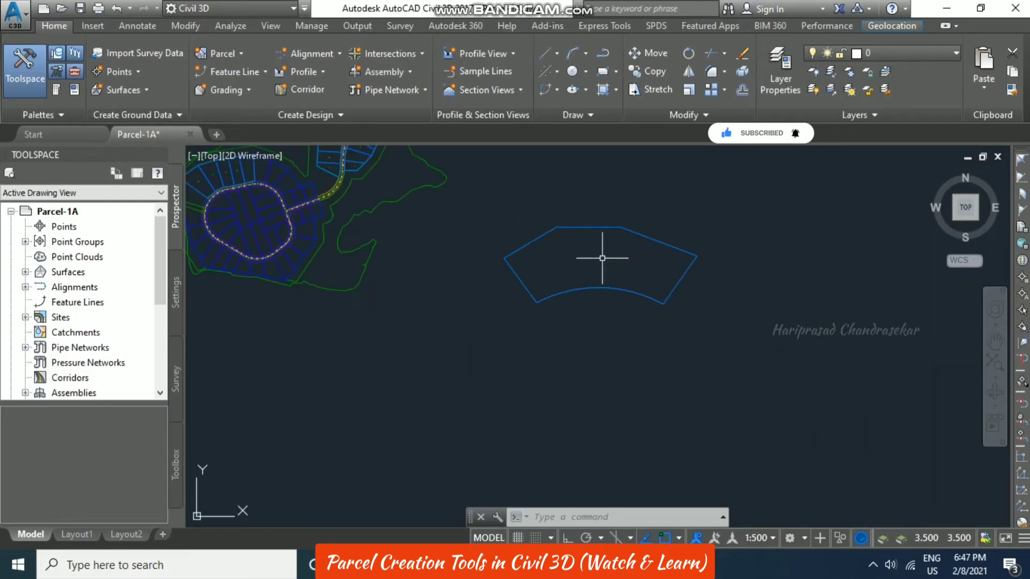
left_click(229, 49)
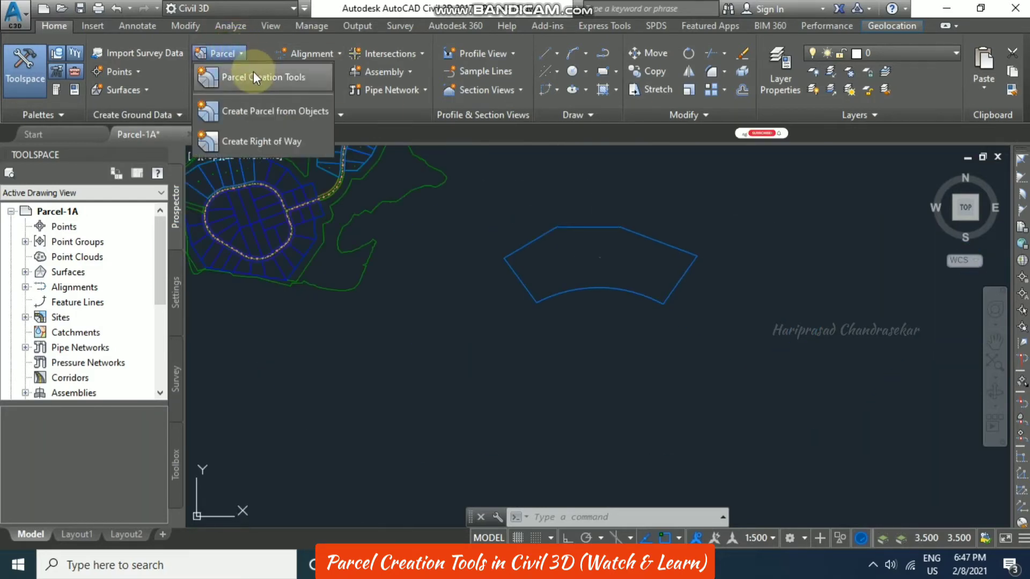
left_click(253, 73)
left_click_drag(292, 166, 380, 136)
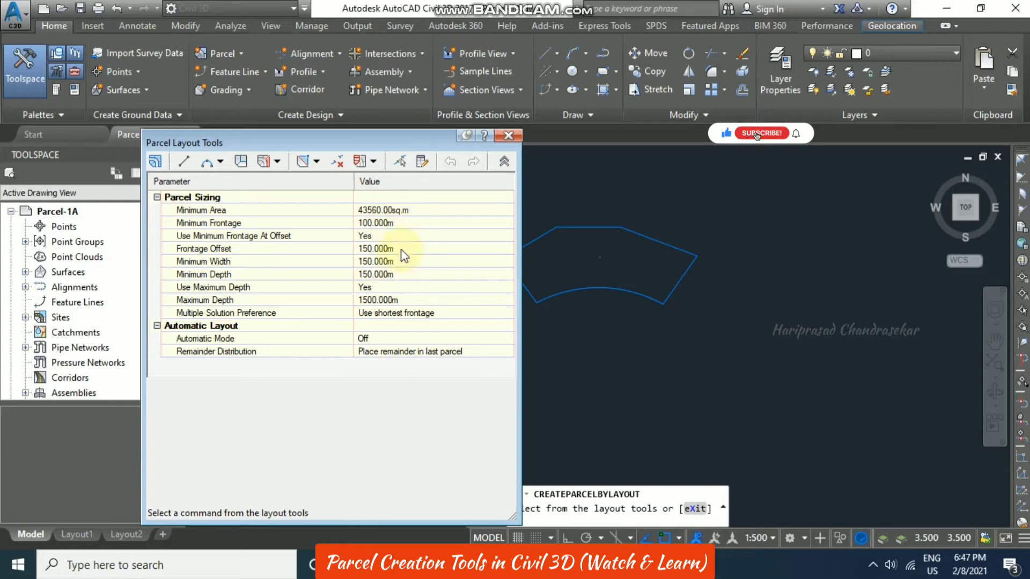
Review each Parcel Sizing row's diagram, from Minimum Area through Maximum Depth.
left_click(262, 225)
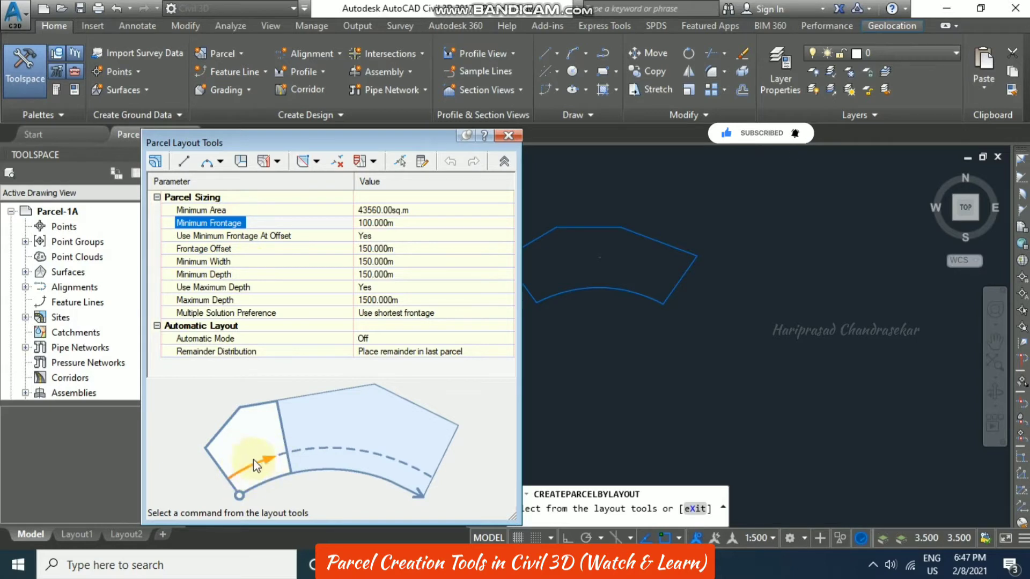
left_click(243, 210)
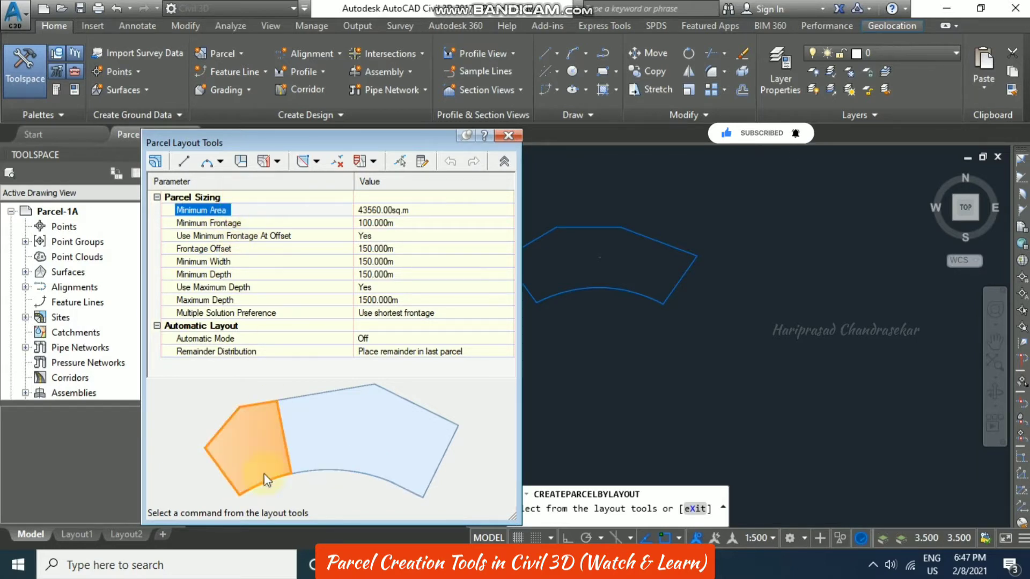
left_click(239, 238)
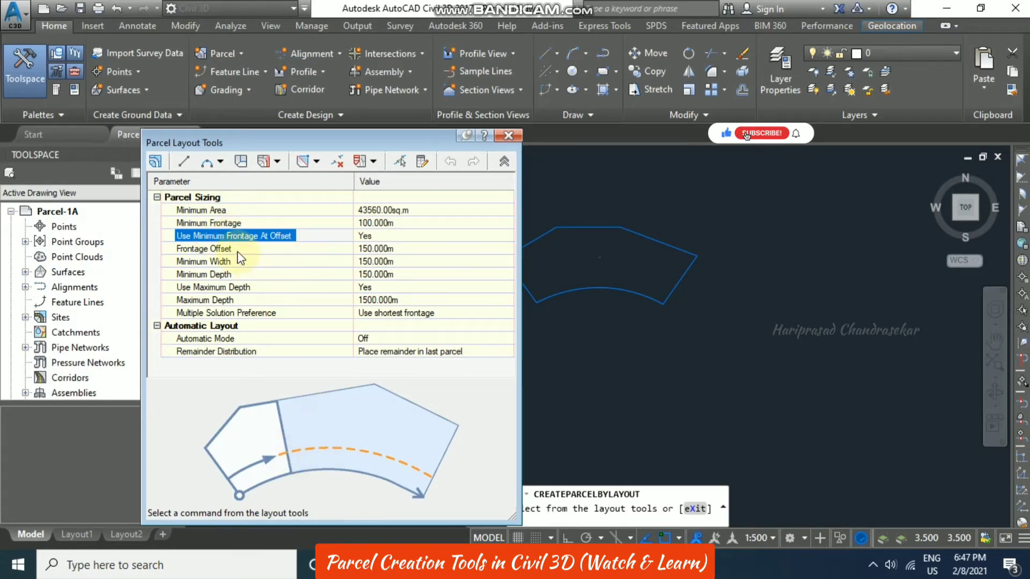
left_click(425, 236)
left_click(460, 237)
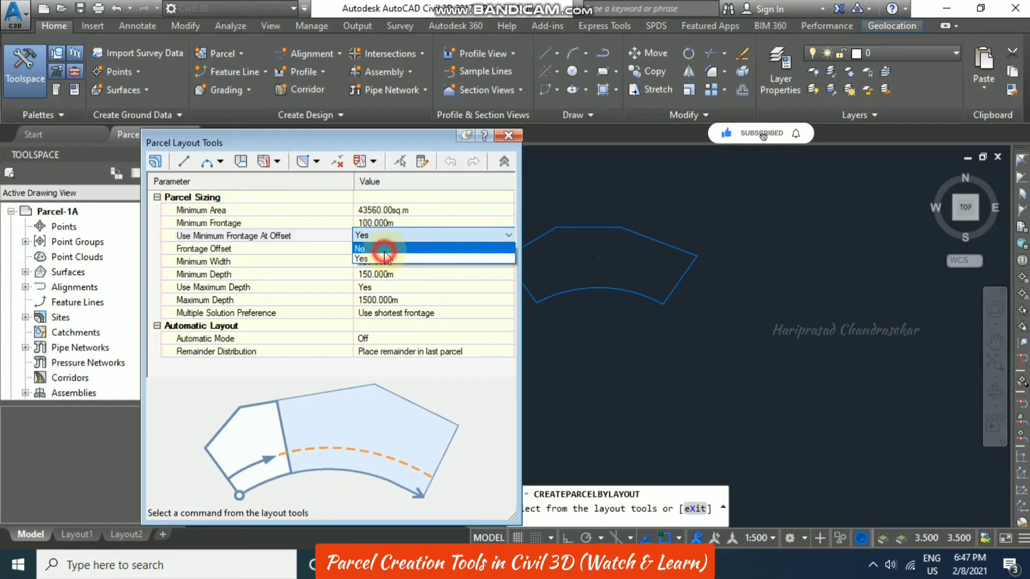
left_click(370, 265)
left_click(236, 250)
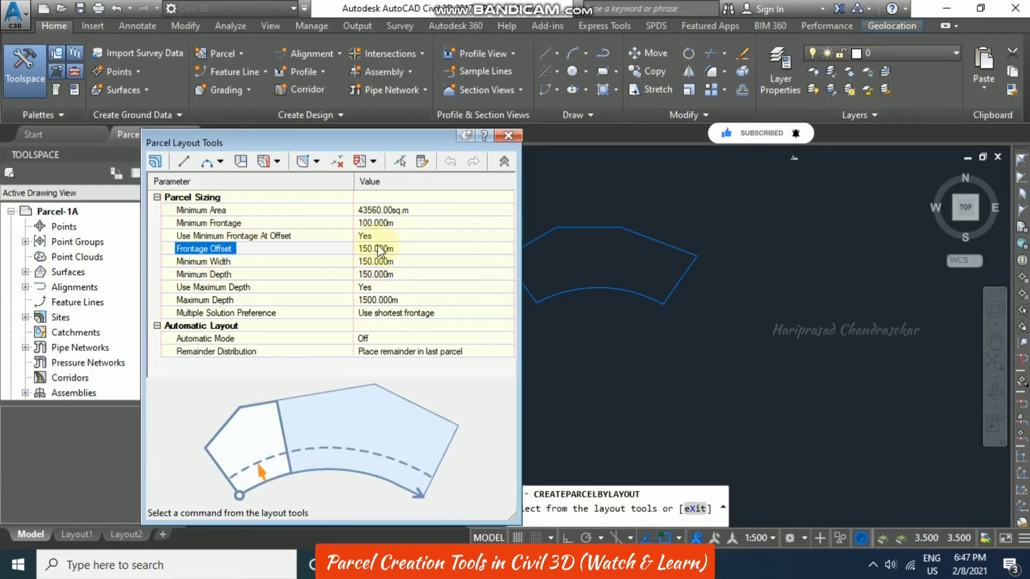
left_click(231, 262)
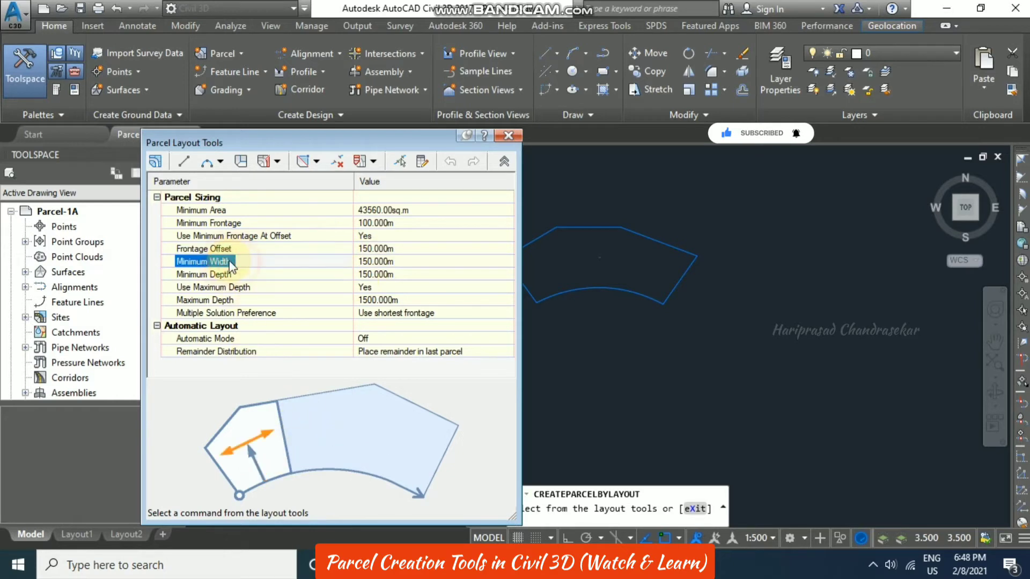
left_click(221, 272)
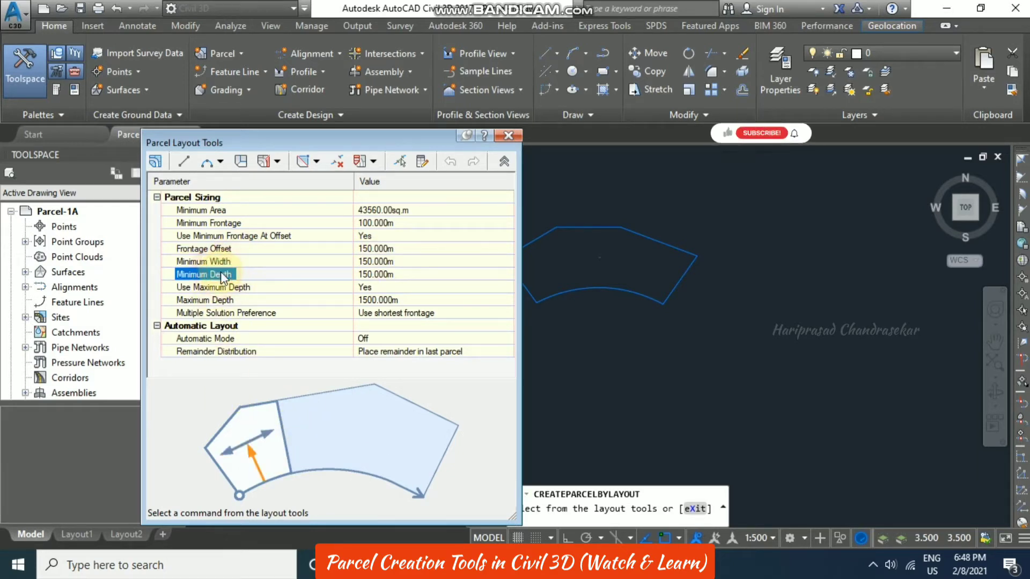
left_click(224, 287)
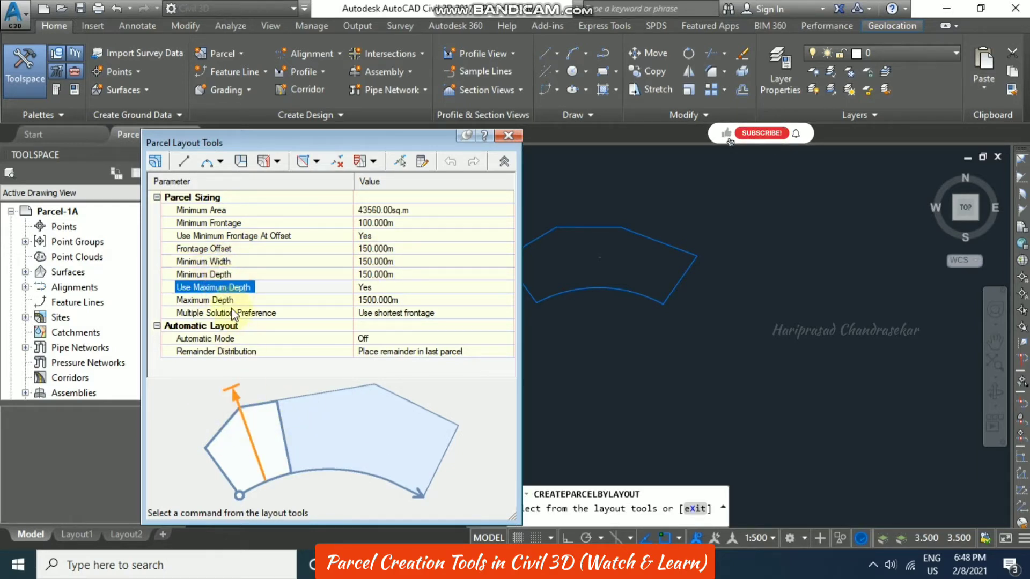
left_click(242, 302)
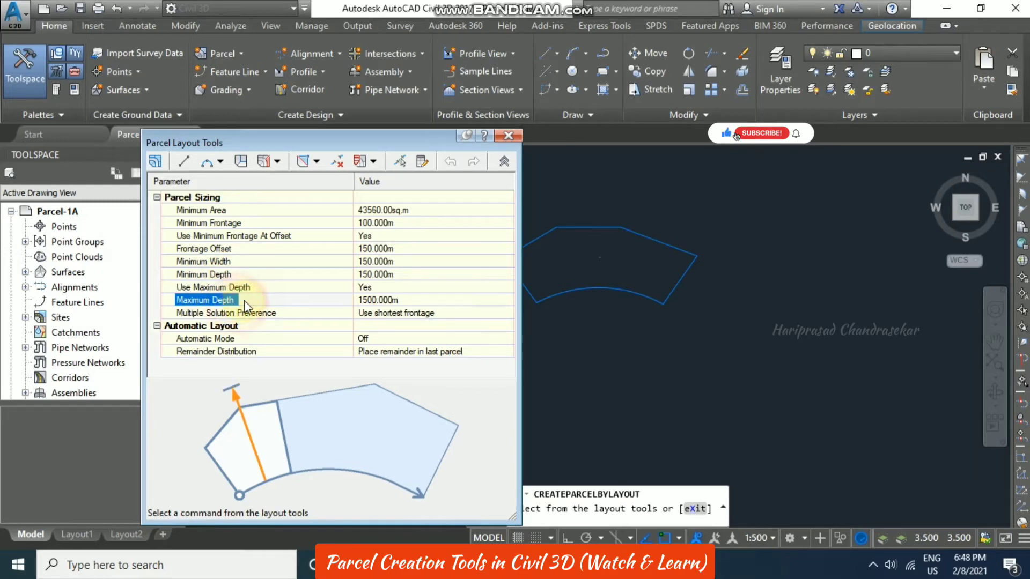
left_click(252, 314)
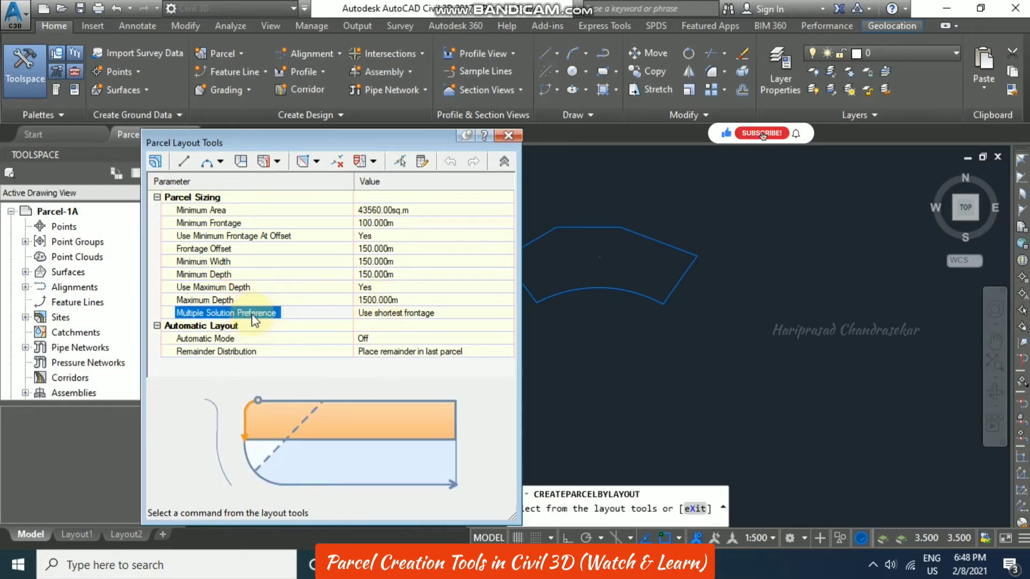
Set Multiple Solution Preference to Use smallest area.
left_click(507, 316)
left_click(507, 312)
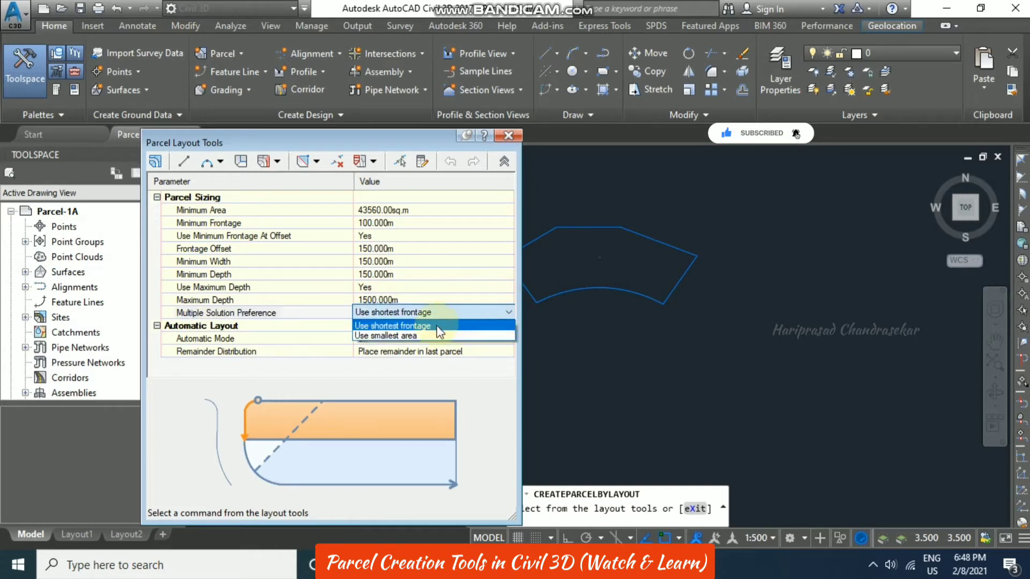
left_click(398, 335)
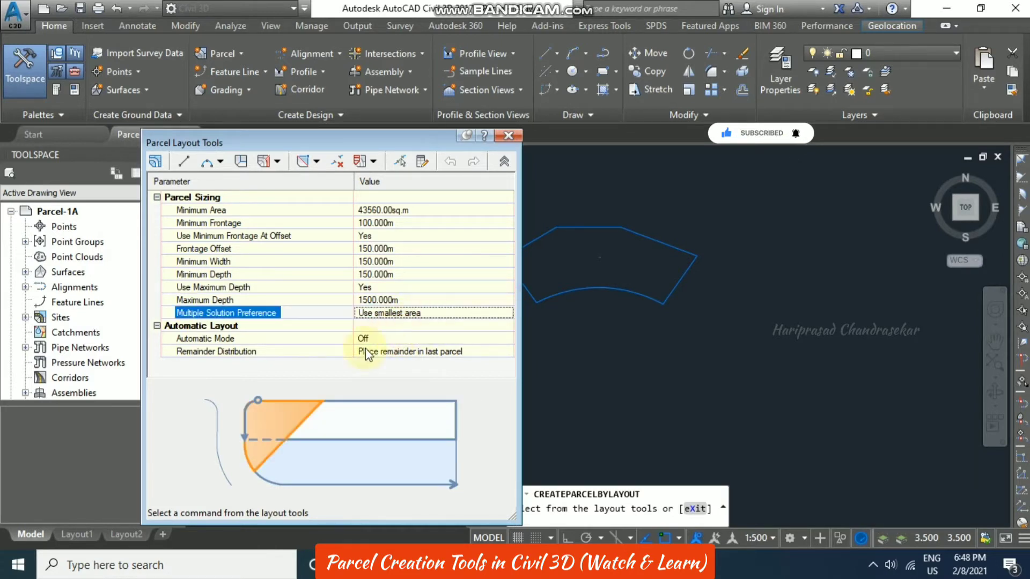
left_click(413, 317)
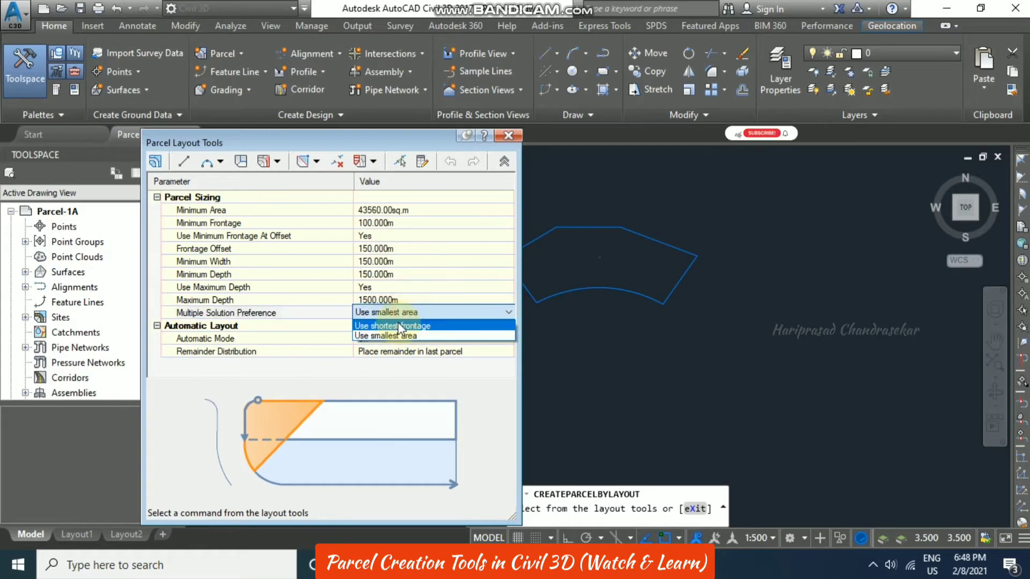
left_click(408, 325)
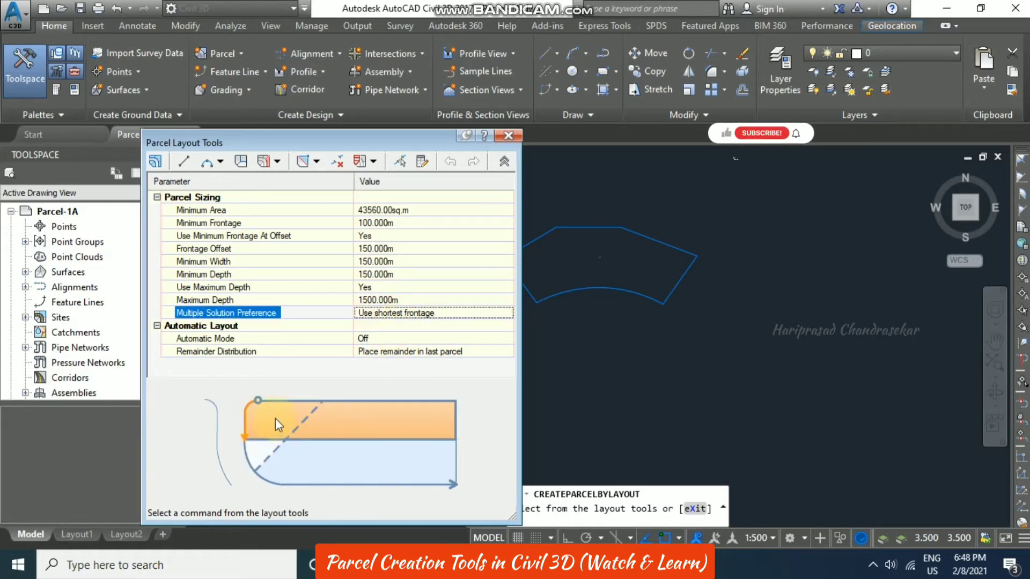
left_click(438, 321)
left_click(389, 338)
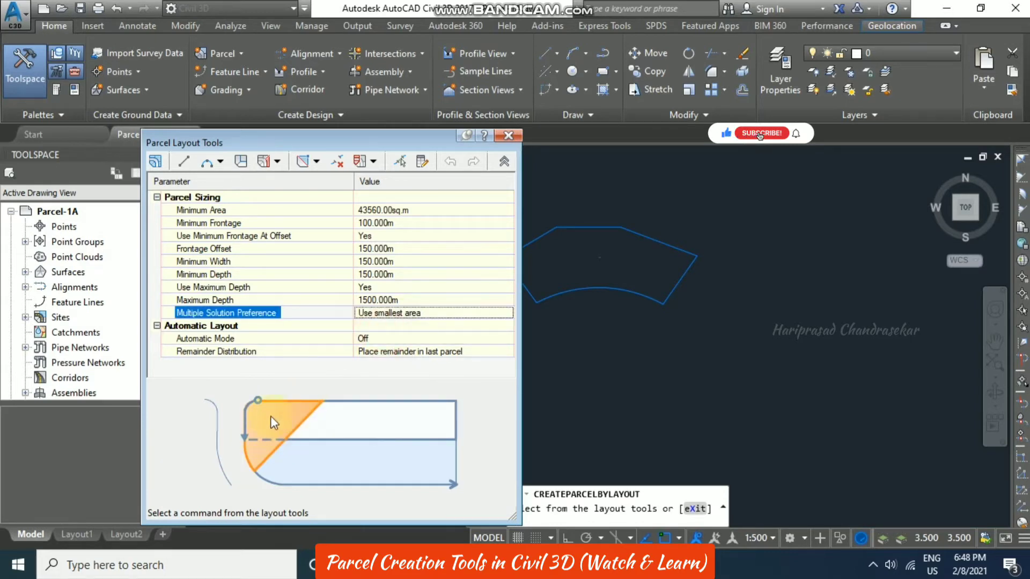
left_click(435, 322)
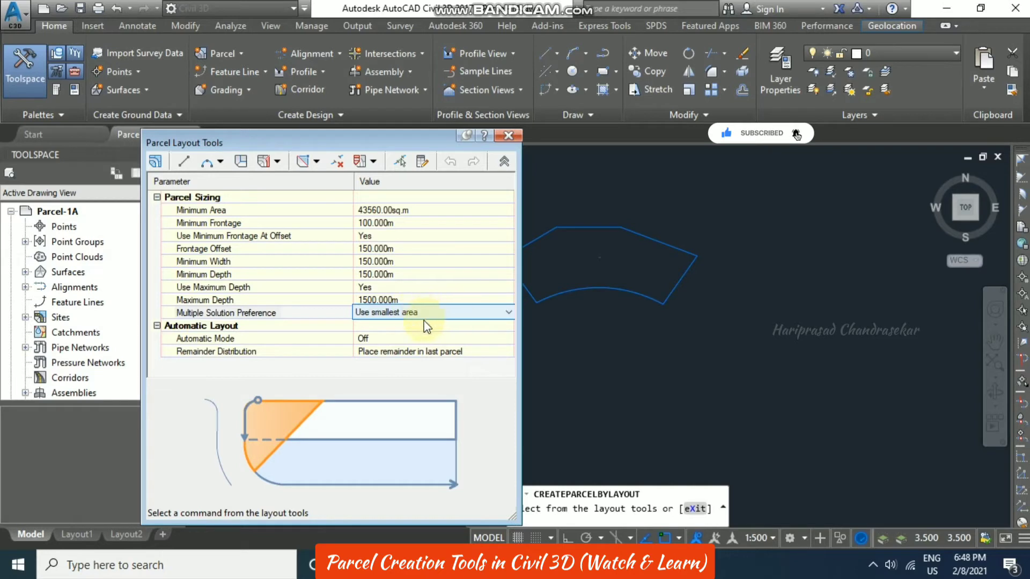
left_click(475, 338)
Toggle Automatic Mode On, then back Off.
left_click(488, 338)
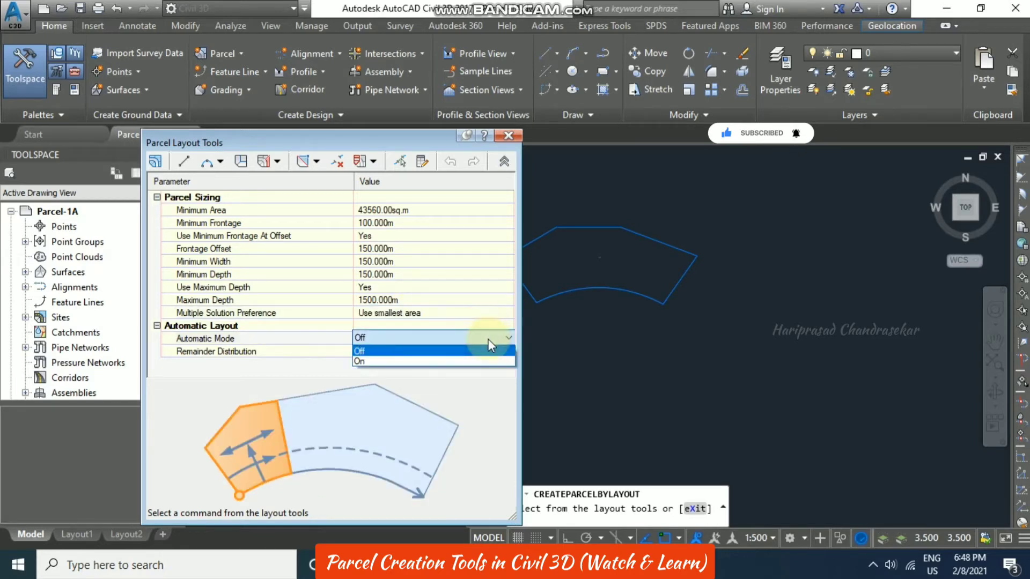
left_click(452, 360)
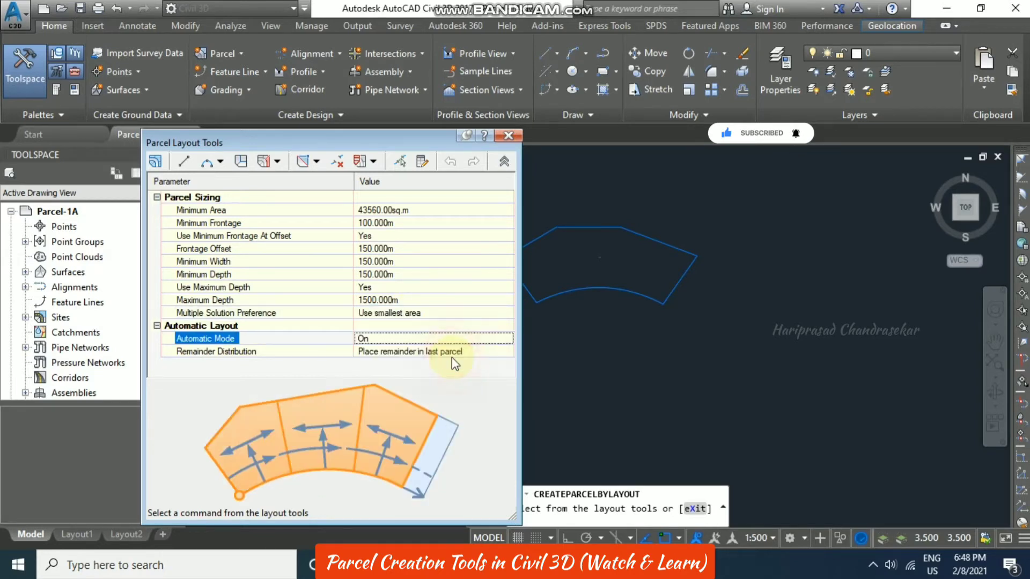
left_click(500, 339)
left_click(500, 339)
left_click(499, 348)
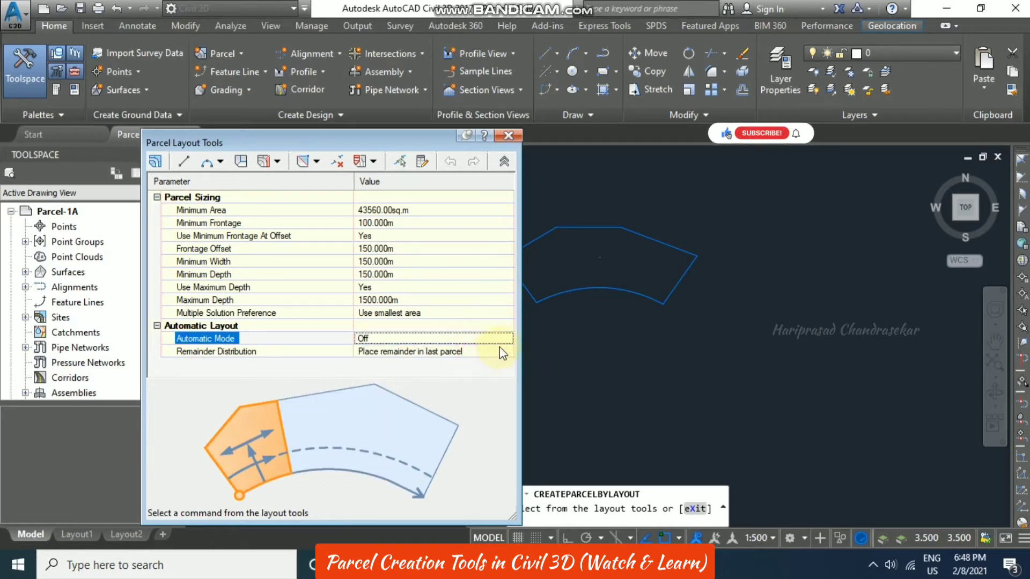
Set Remainder Distribution to Redistribute remainder.
left_click(502, 352)
left_click(504, 351)
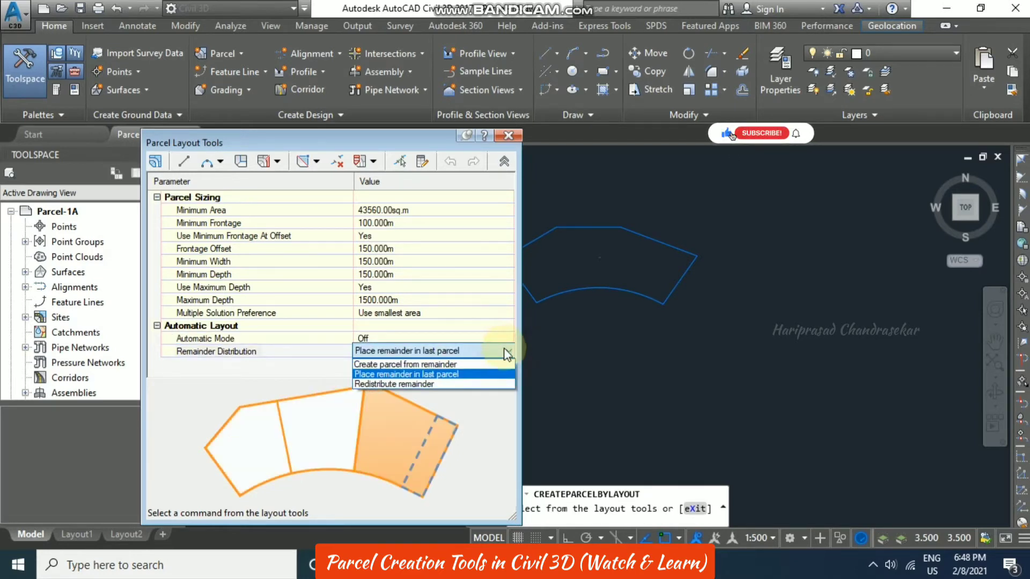
left_click(428, 365)
left_click(439, 350)
left_click(439, 349)
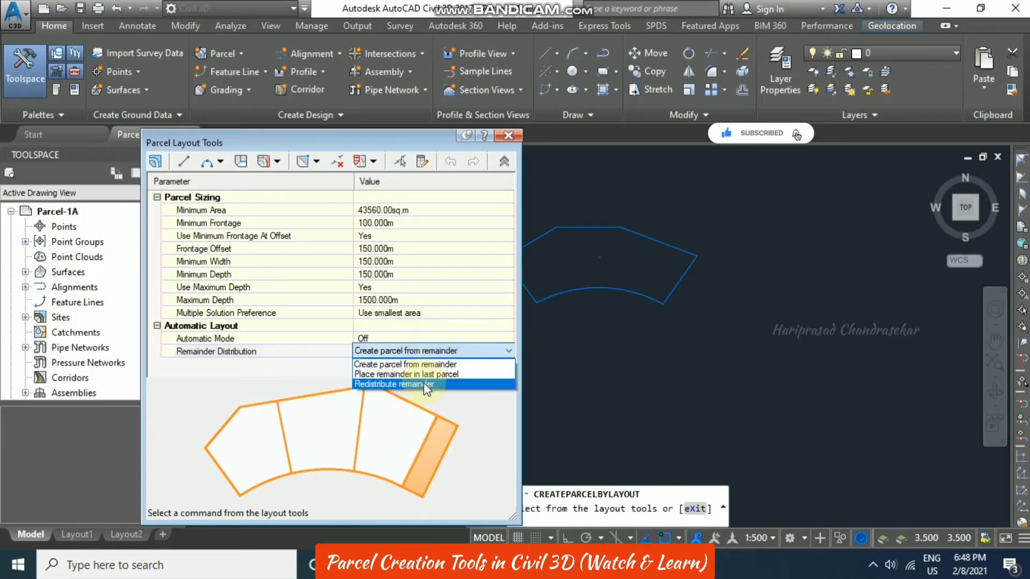
left_click(427, 385)
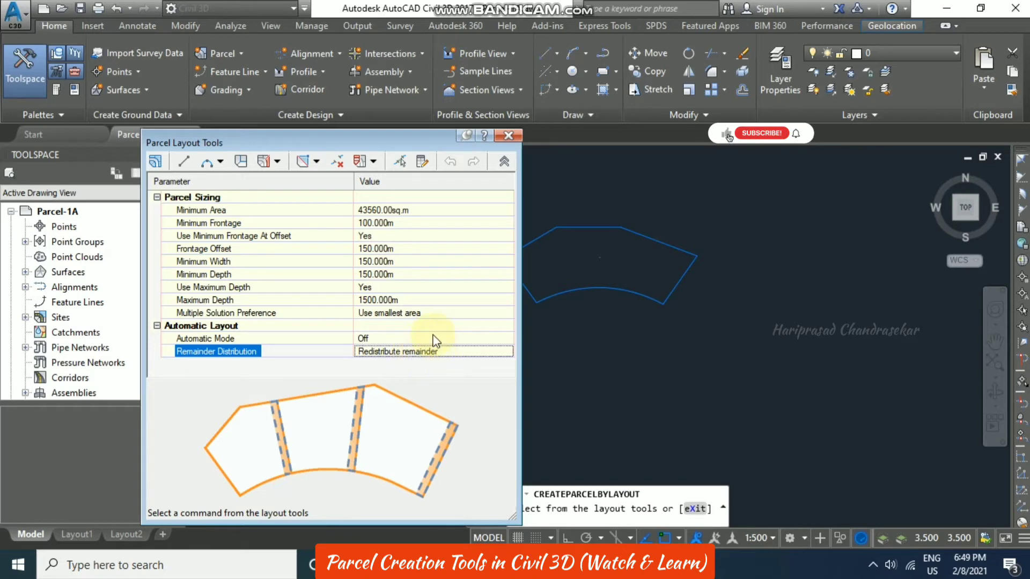
left_click(277, 162)
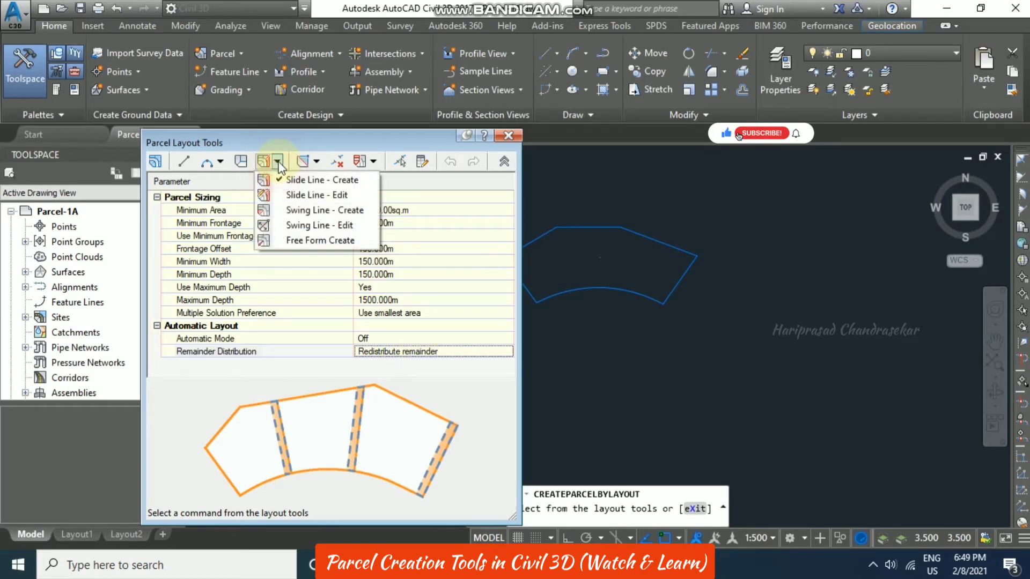
Start Slide Line - Create on the curved parcel with the current lot settings.
left_click(326, 182)
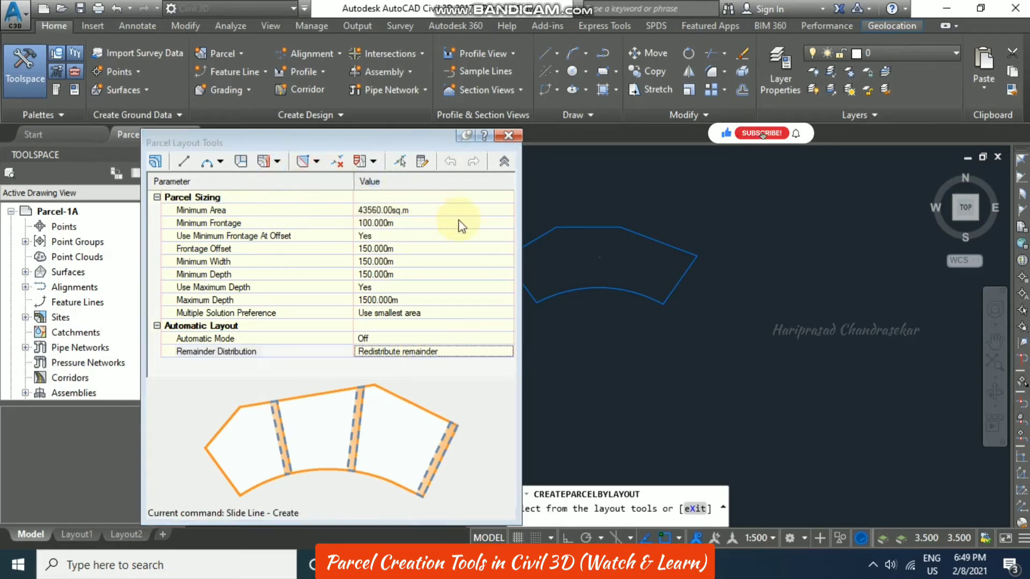
left_click(554, 427)
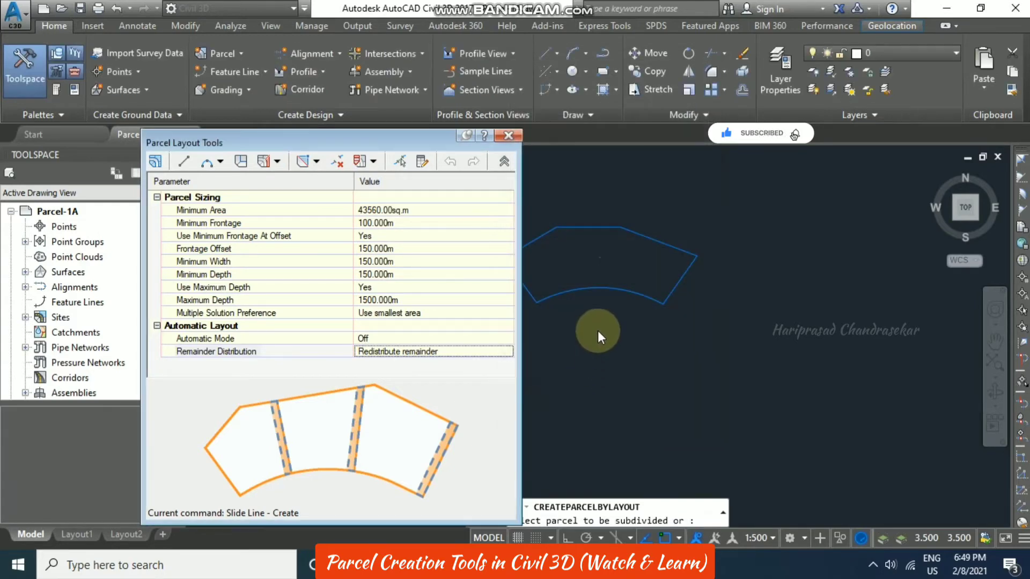
left_click(598, 255)
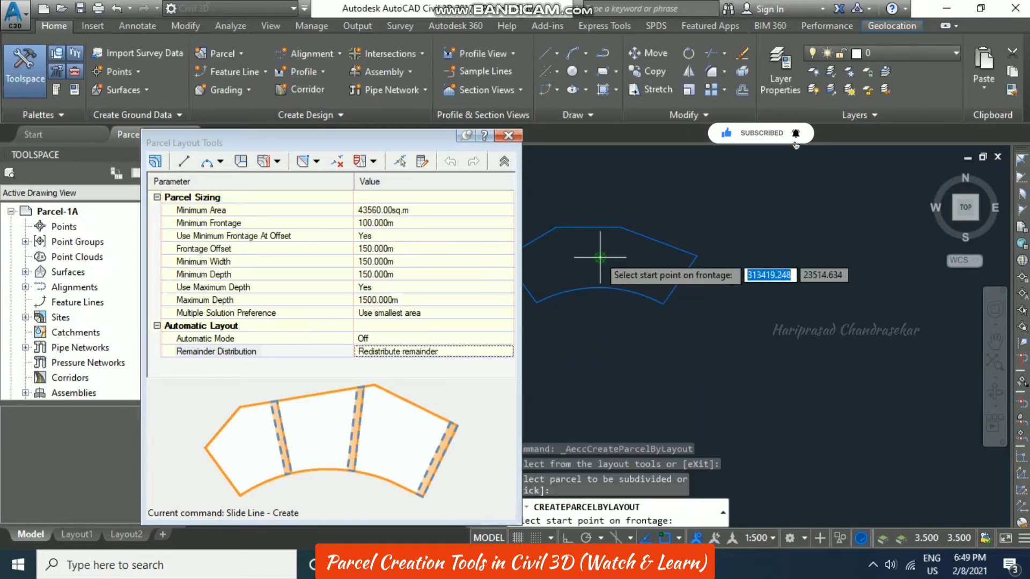
middle_click_drag(629, 248, 717, 252)
scroll(717, 290, "up", 2)
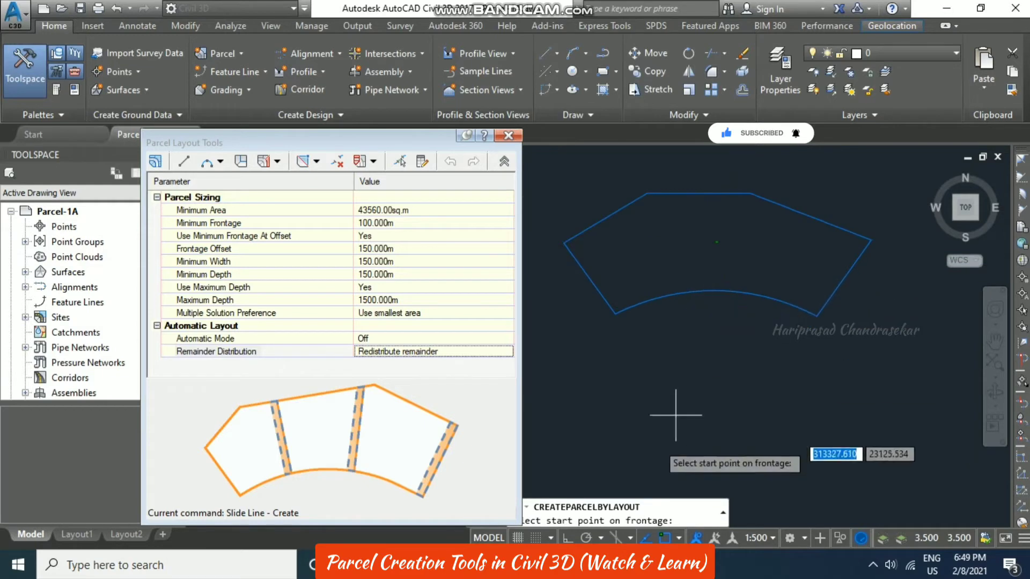
left_click(504, 161)
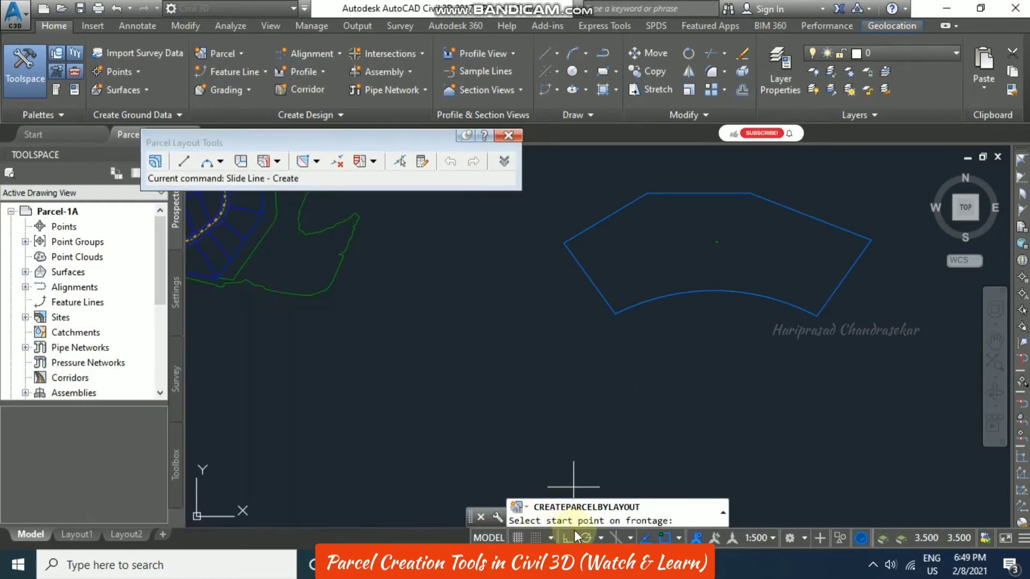
Define the frontage along the bottom edge, set the line angle, and accept the three lots.
left_click(621, 318)
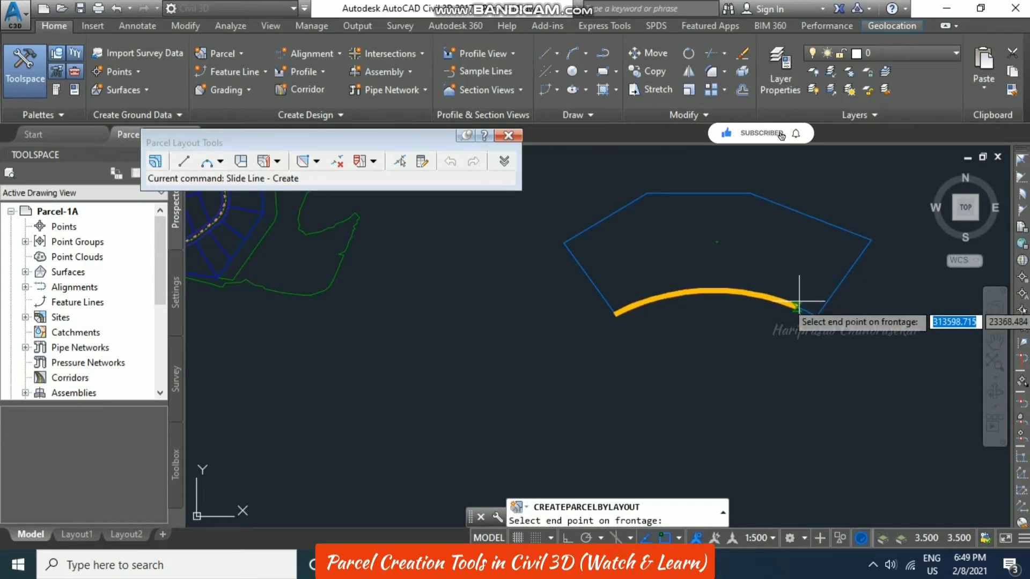
left_click(818, 315)
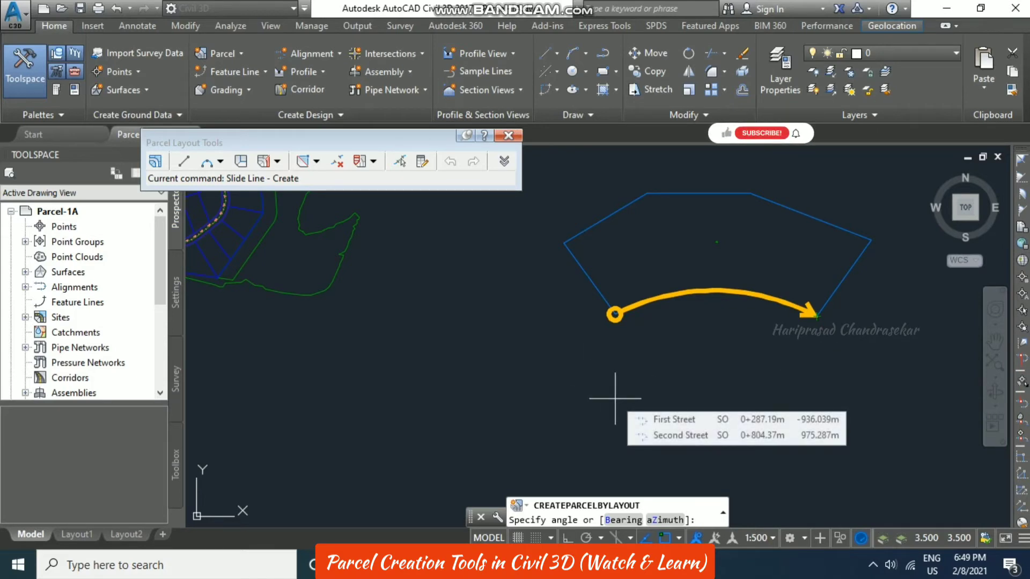
left_click(615, 399)
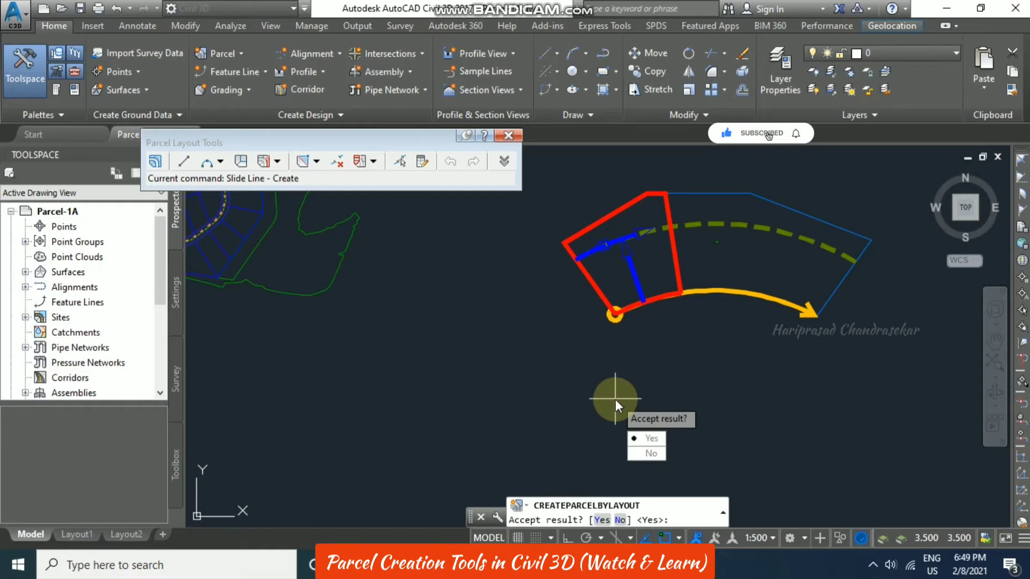
key("Return")
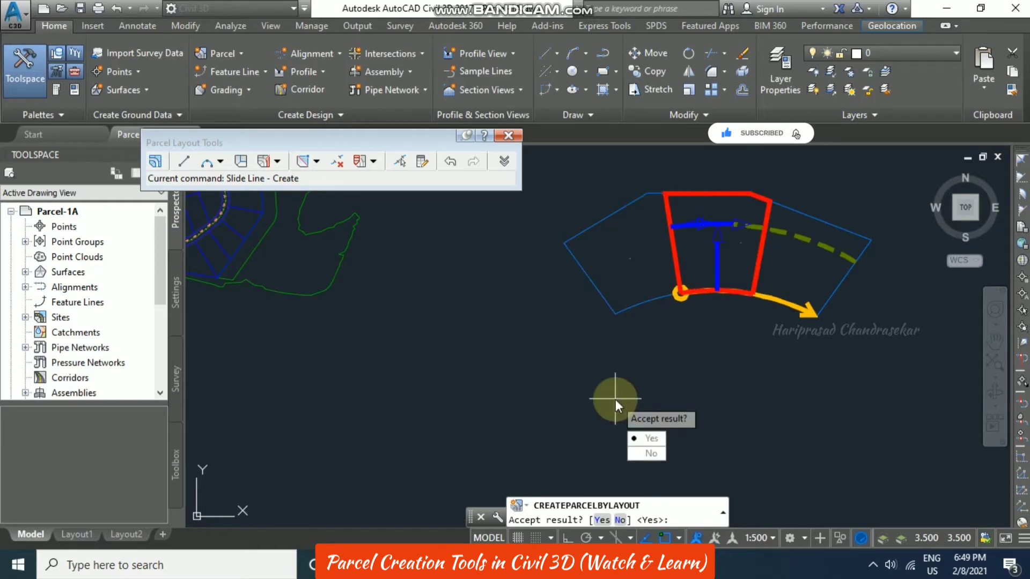
key("Return")
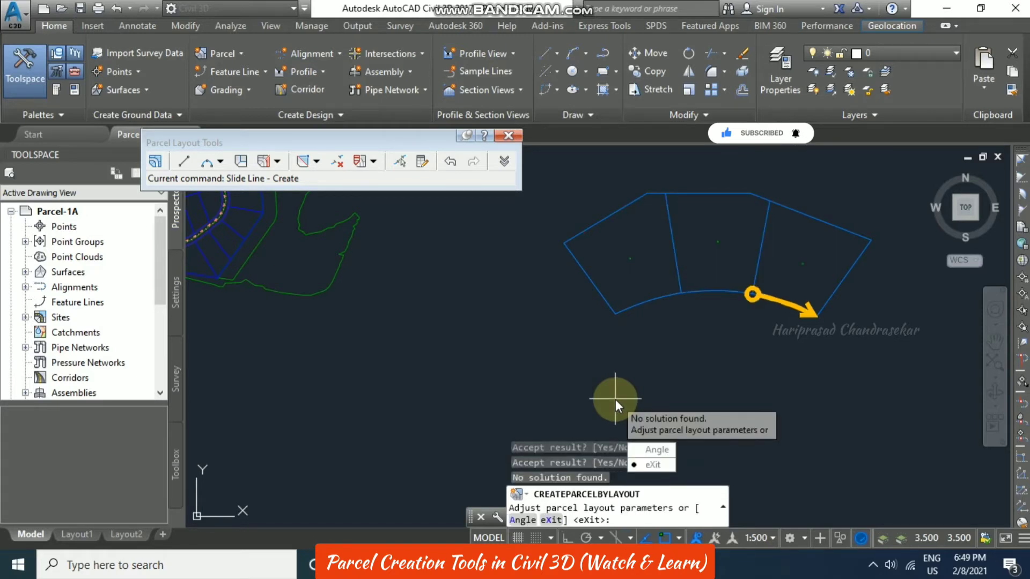
key("Return")
key("Escape")
key("Escape")
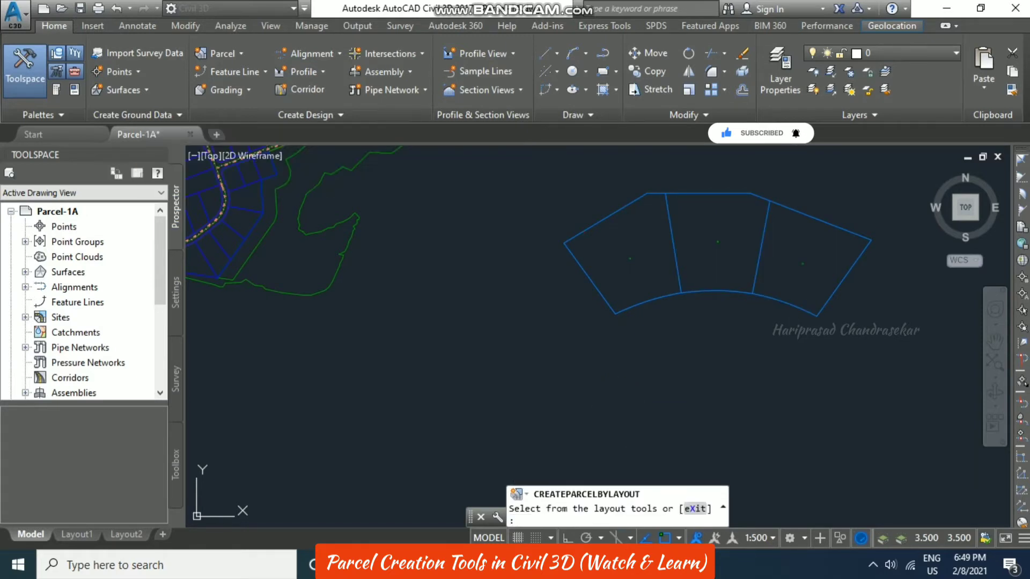
Crossing-select the three slide-line lots and their lot lines and delete them.
scroll(754, 212, "up", 5)
scroll(712, 230, "down", 2)
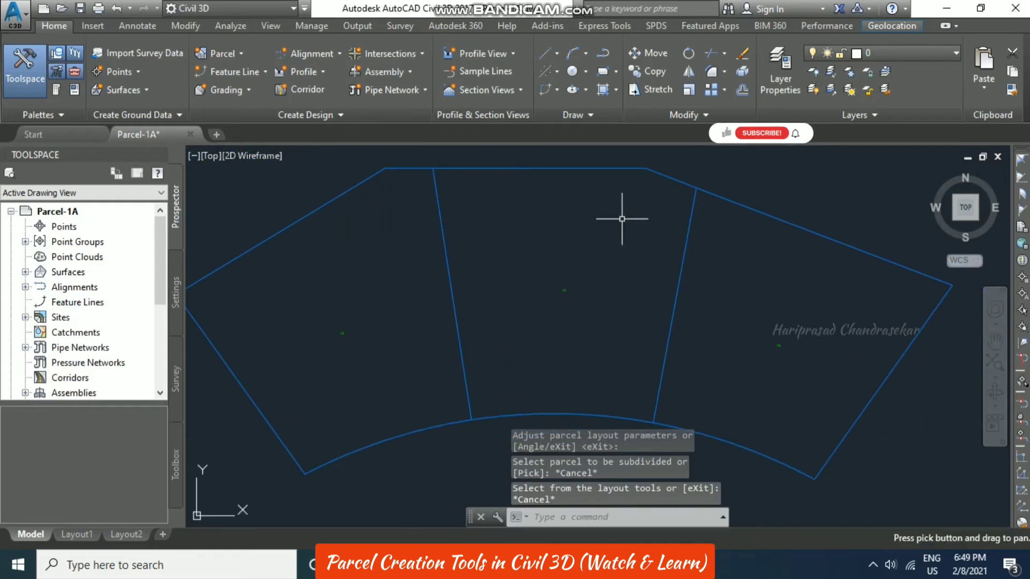
scroll(552, 218, "down", 2)
scroll(478, 224, "up", 2)
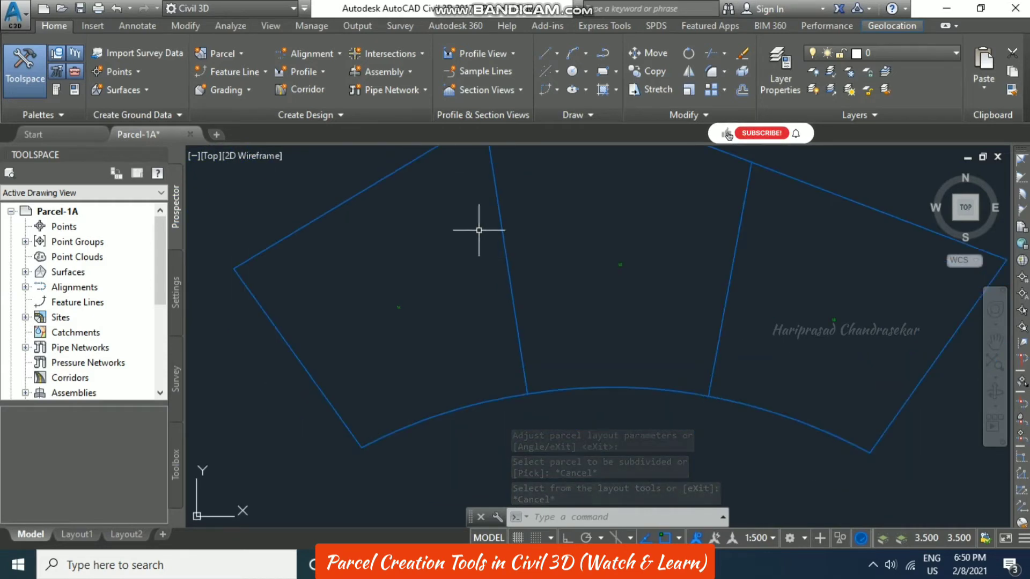
scroll(463, 272, "down", 3)
scroll(467, 278, "up", 1)
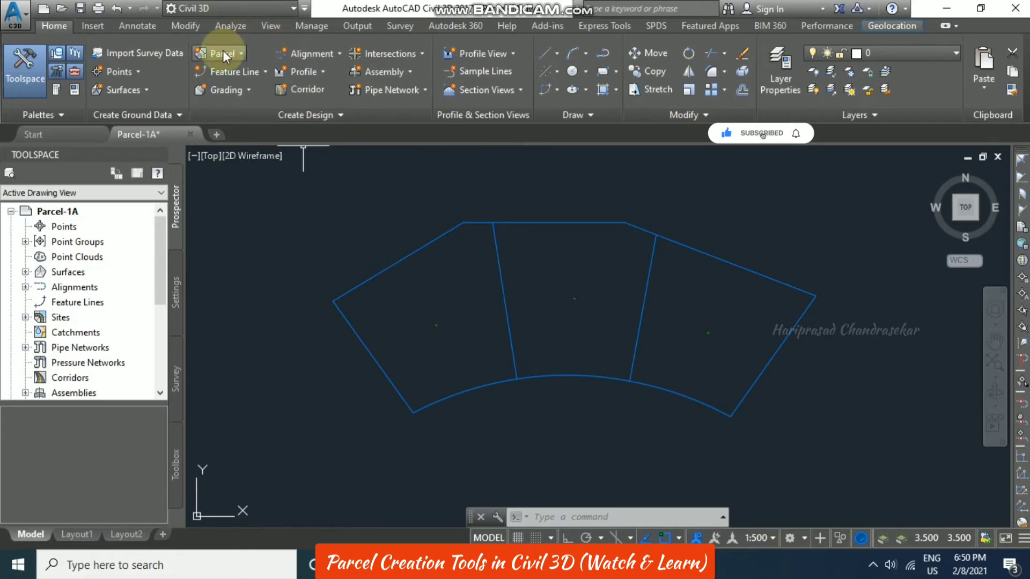
key("Escape")
key("Escape")
middle_click_drag(718, 293, 765, 298)
left_click(690, 311)
left_click(552, 327)
left_click(734, 289)
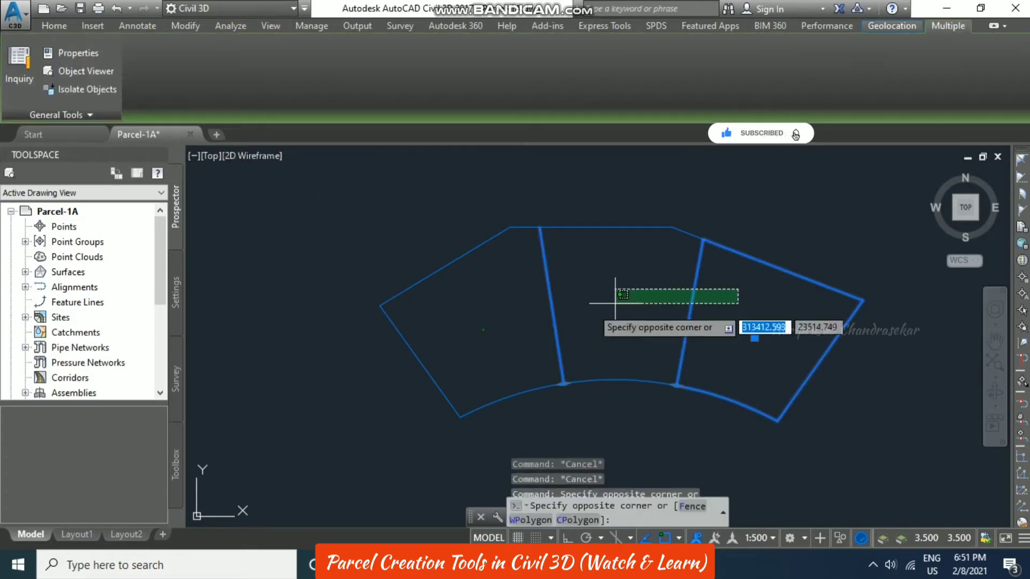
left_click(486, 326)
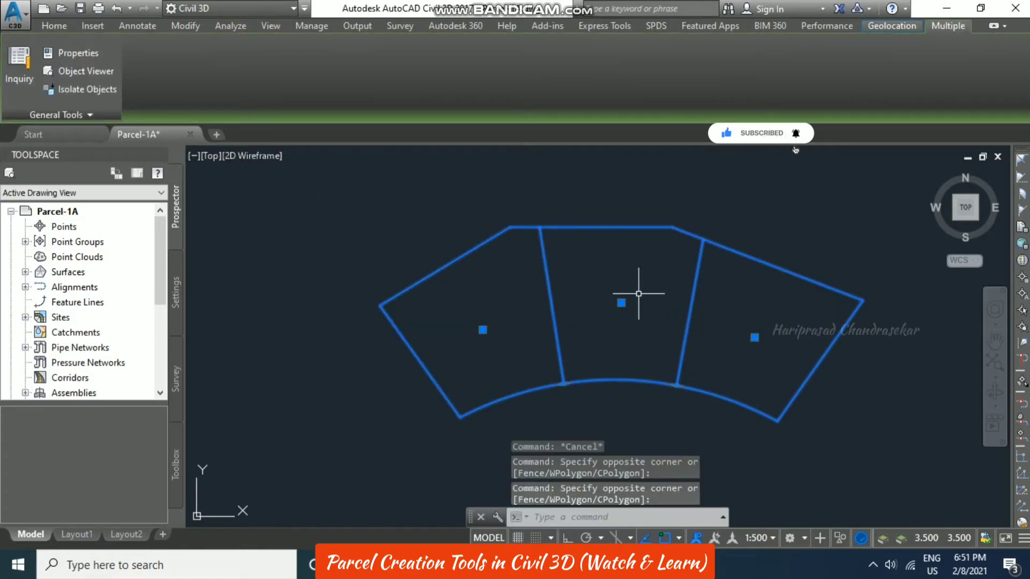
key("Delete")
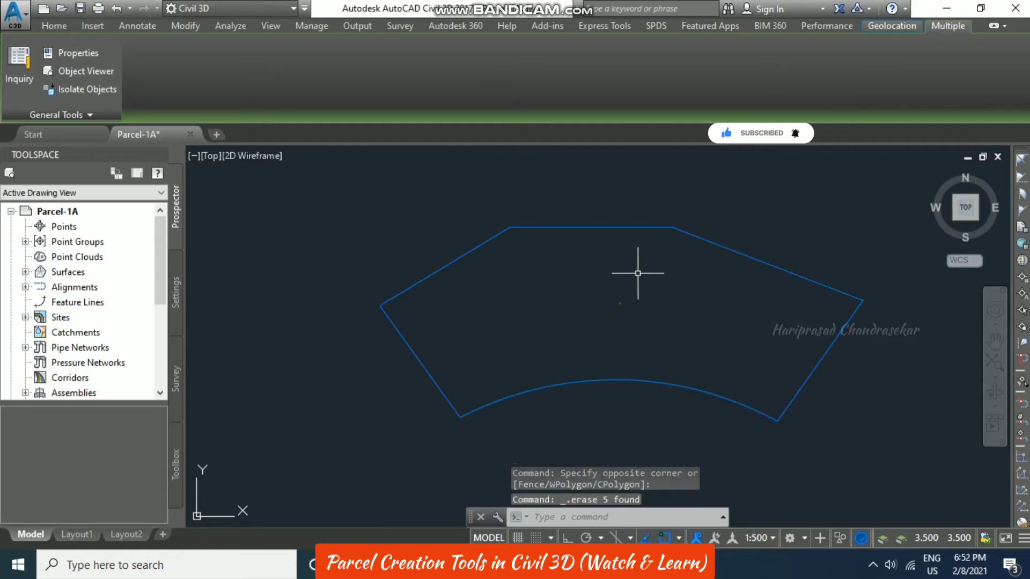
Select the remaining undivided curved parcel to check it, then clear the selection.
left_click(623, 290)
left_click(607, 319)
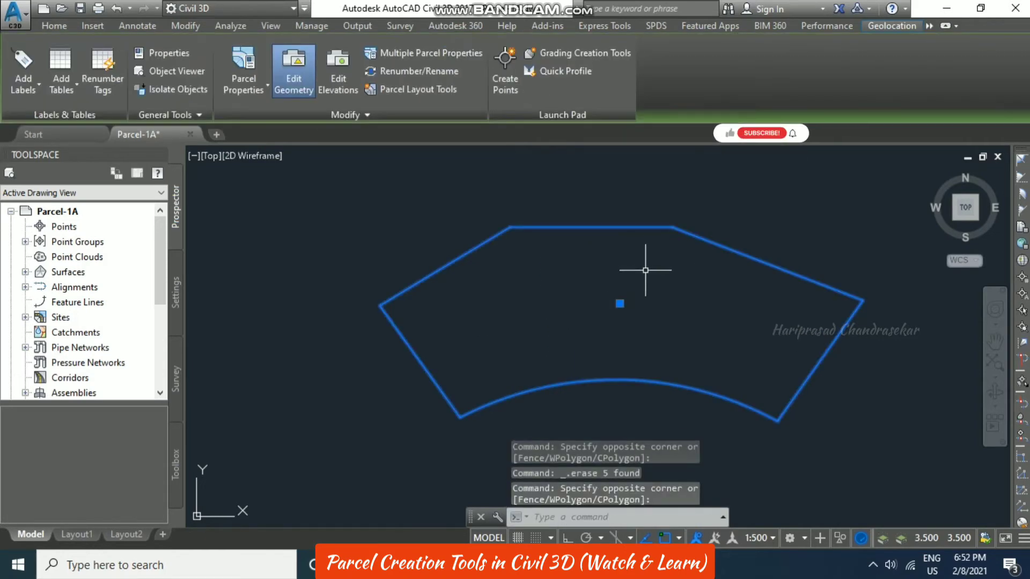
key("Escape")
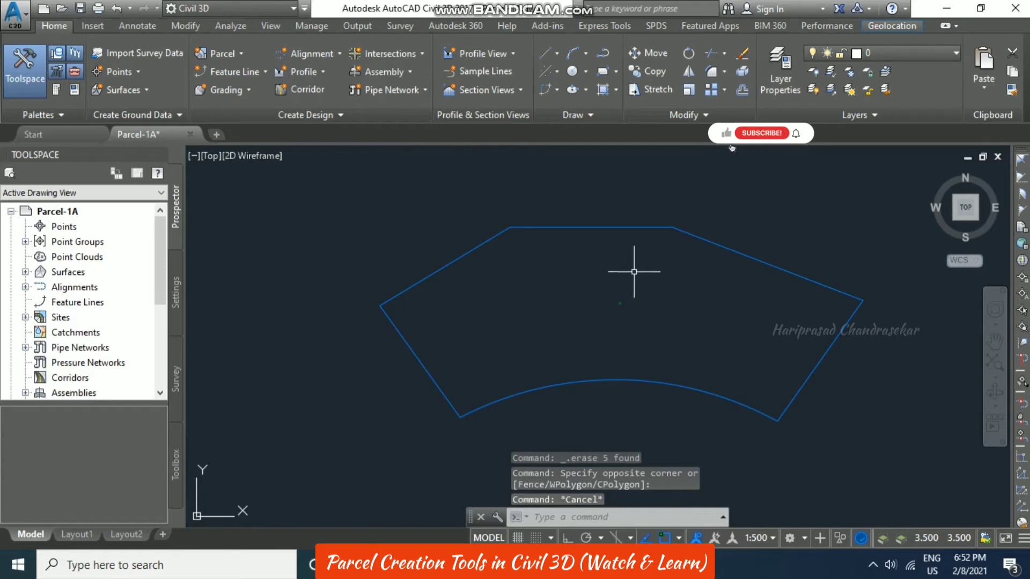
Start the Swing Line - Create lot tool and accept the Property parcel style.
left_click(218, 53)
left_click(253, 78)
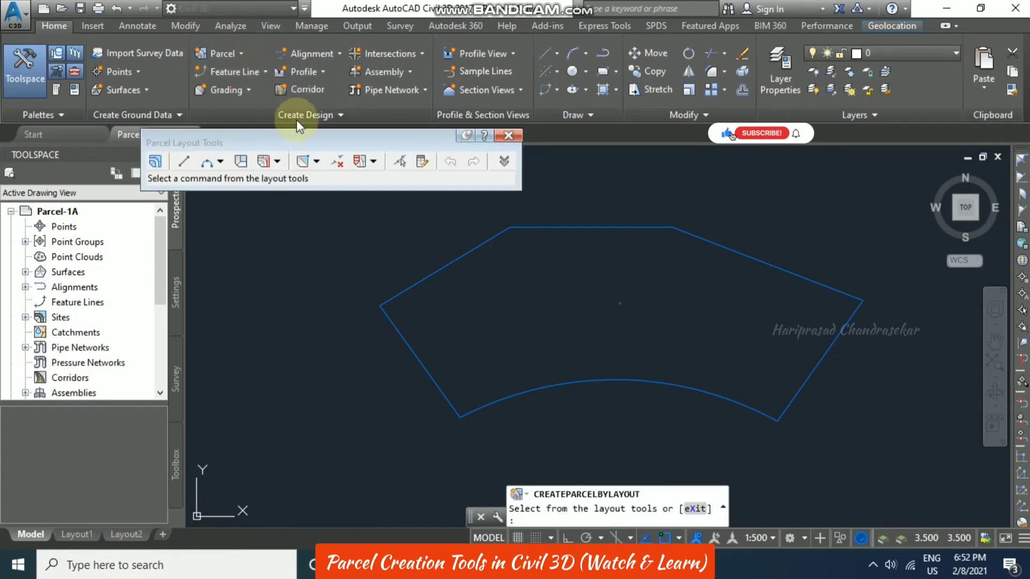
left_click(277, 161)
left_click(332, 214)
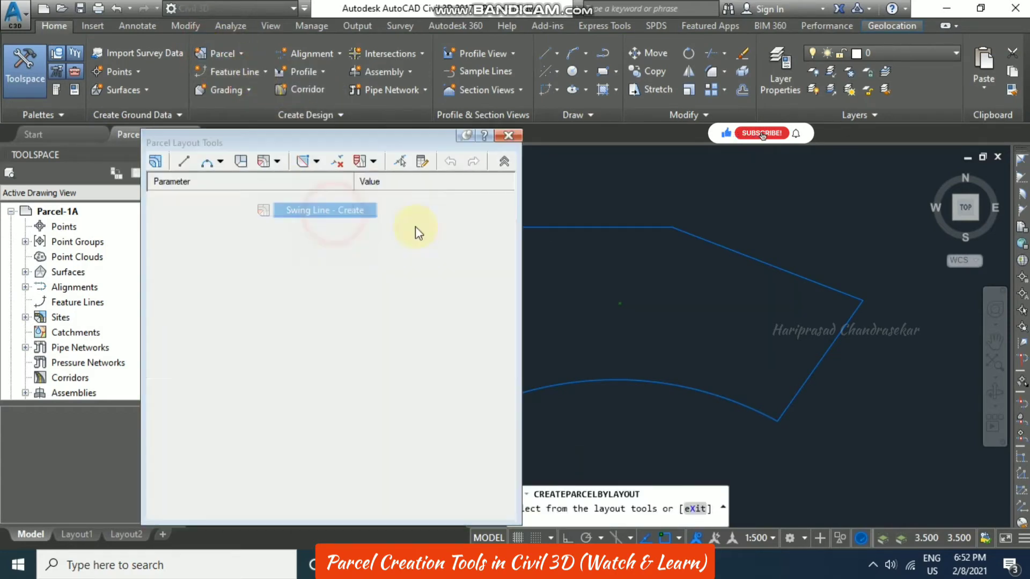
left_click(558, 429)
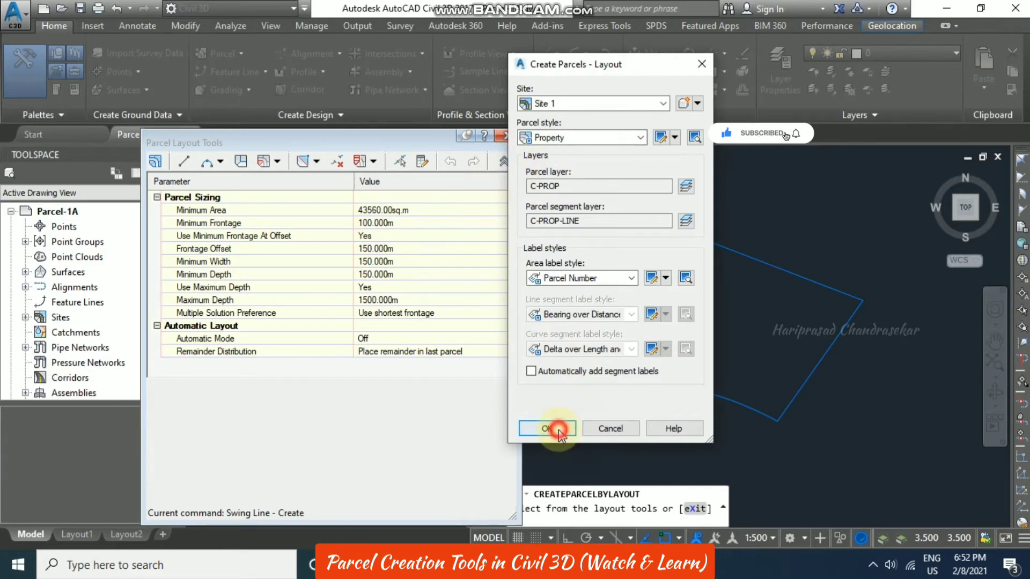
Pick the curved parcel, frontage from lower-left to lower-right, and swing points on the top edge.
left_click(503, 161)
left_click(620, 303)
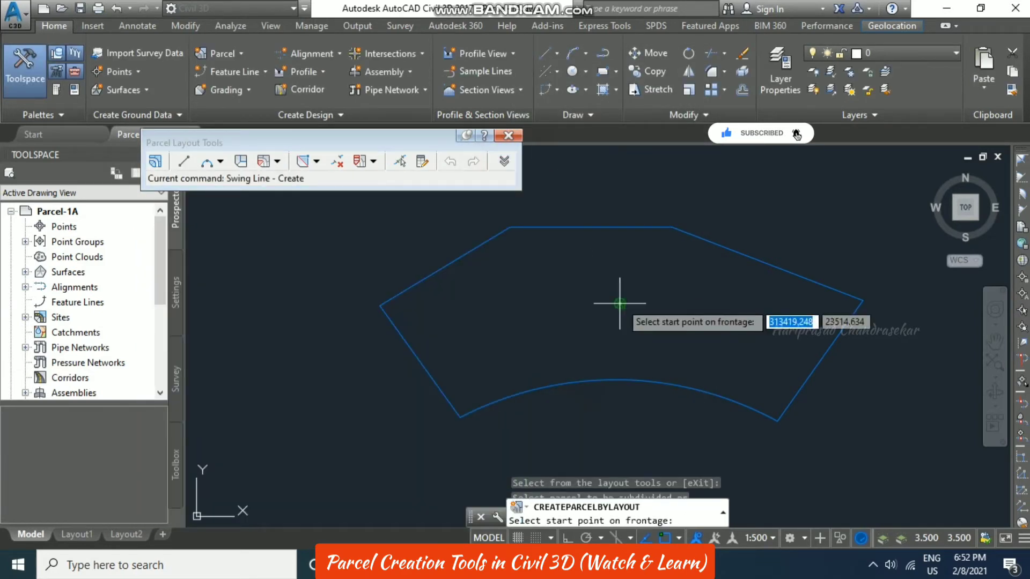
left_click(458, 415)
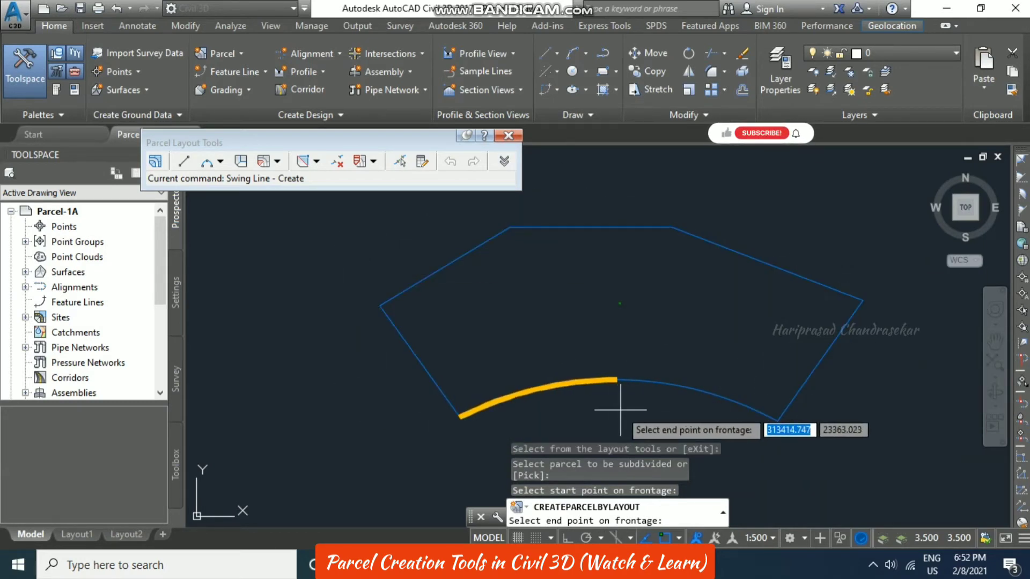
left_click(778, 424)
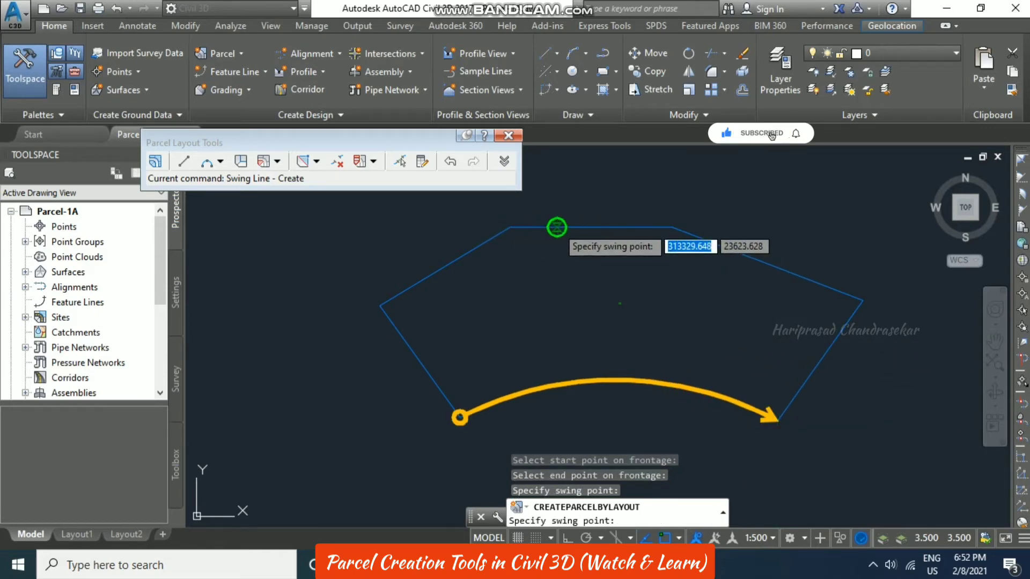
left_click(557, 227)
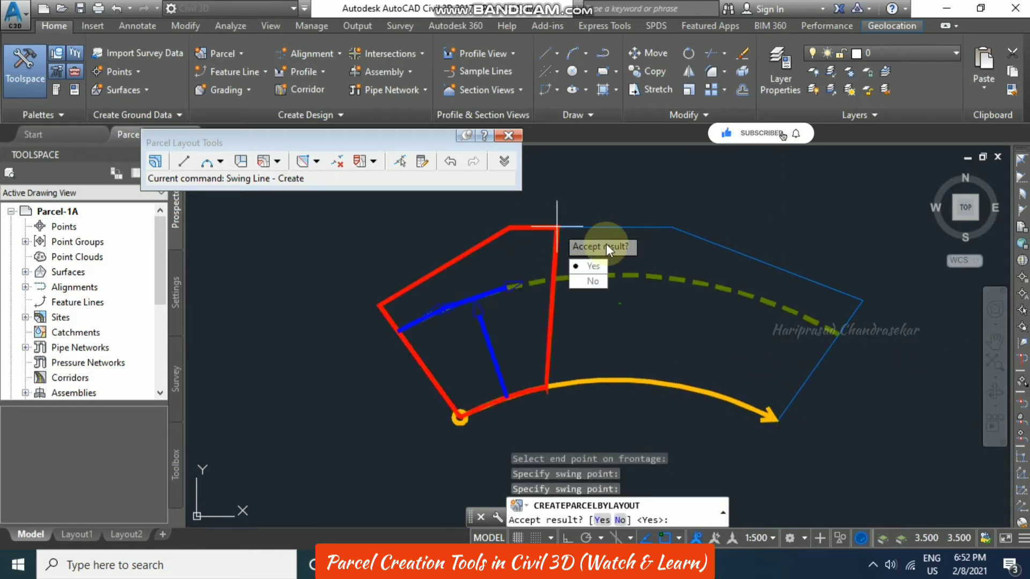
left_click(517, 276)
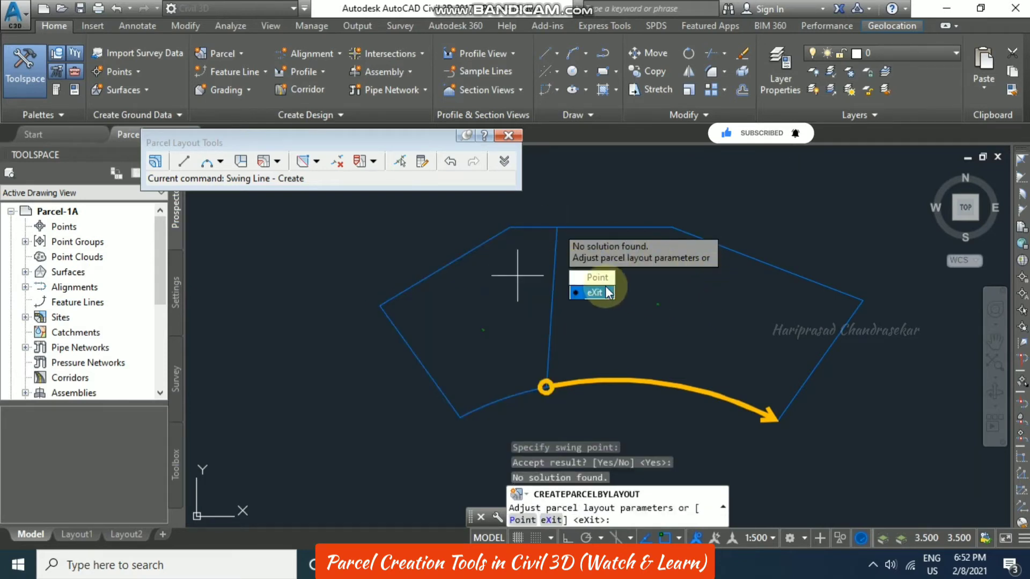
left_click(597, 277)
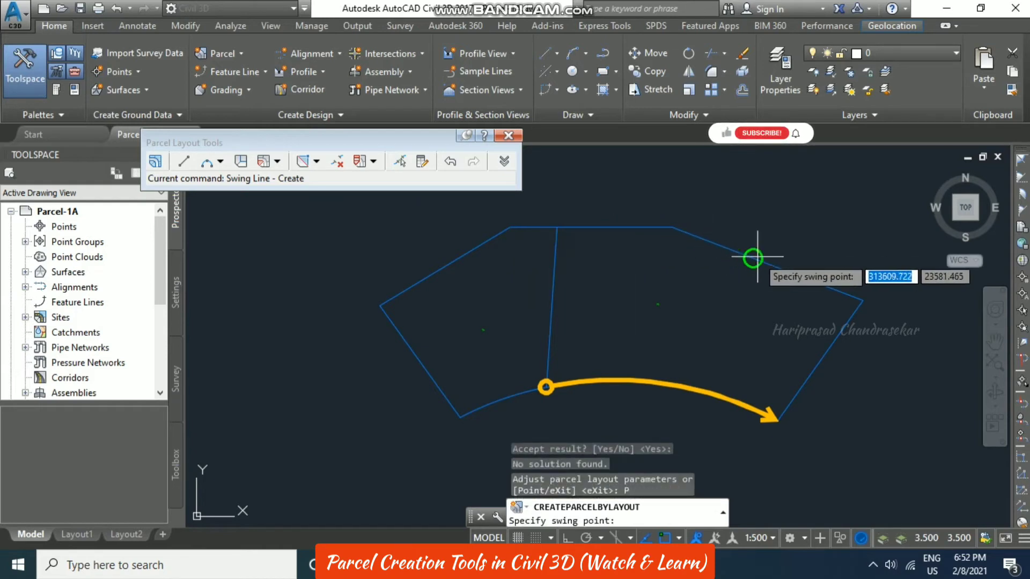
left_click(683, 231)
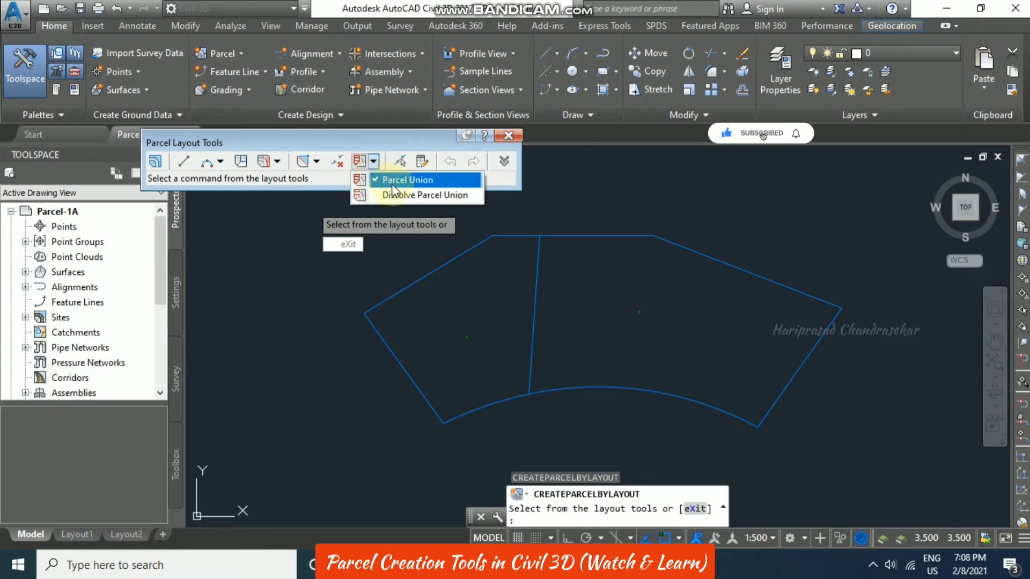
Merge the left swing-line lot into the right lot.
left_click(409, 180)
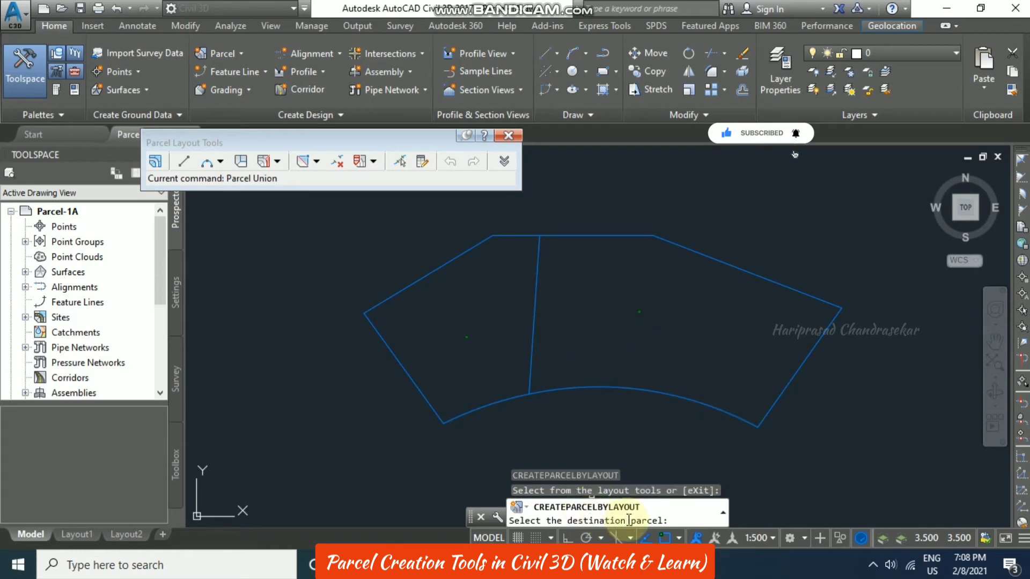
scroll(646, 327, "up", 4)
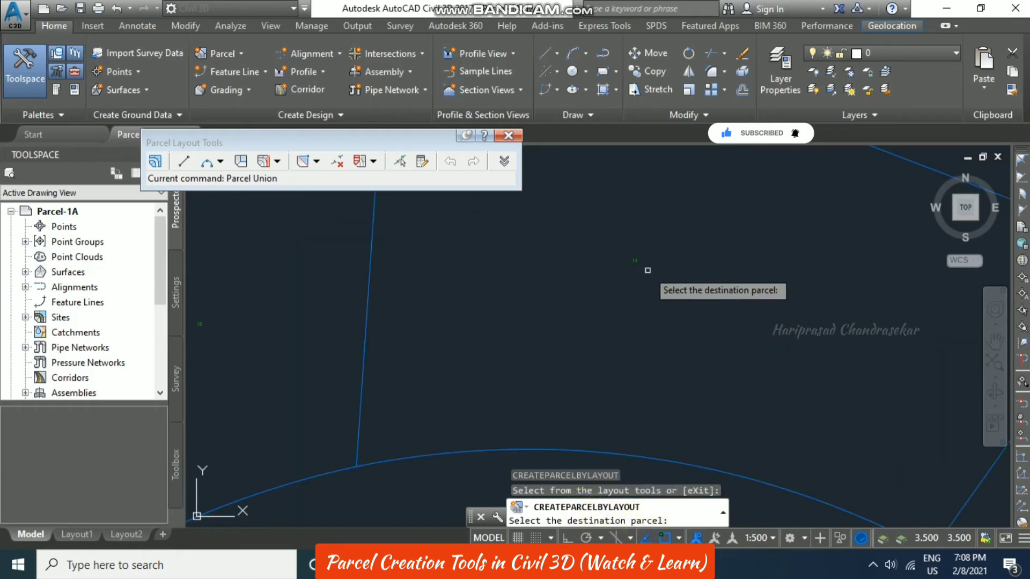
left_click(636, 260)
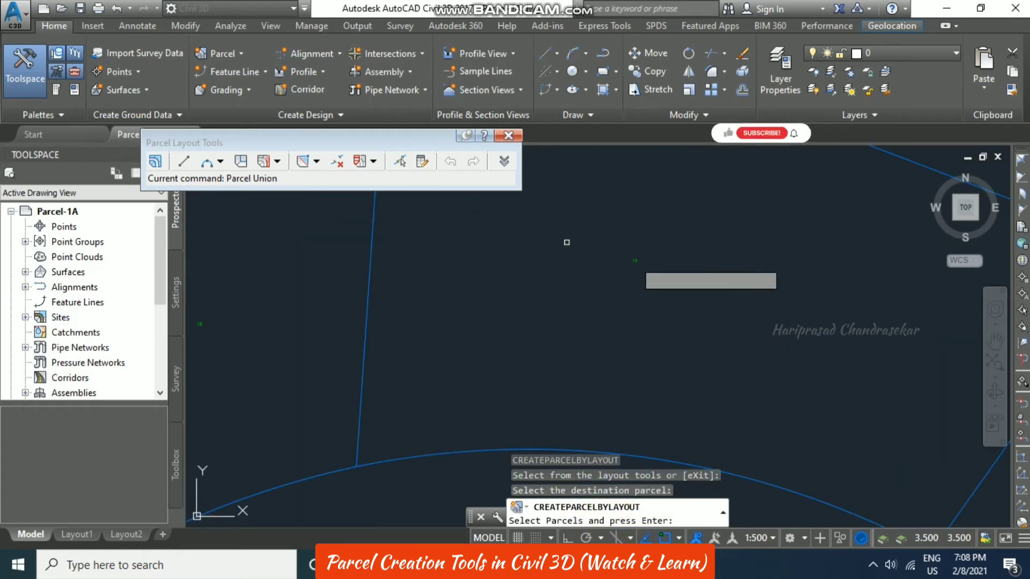
scroll(622, 248, "down", 2)
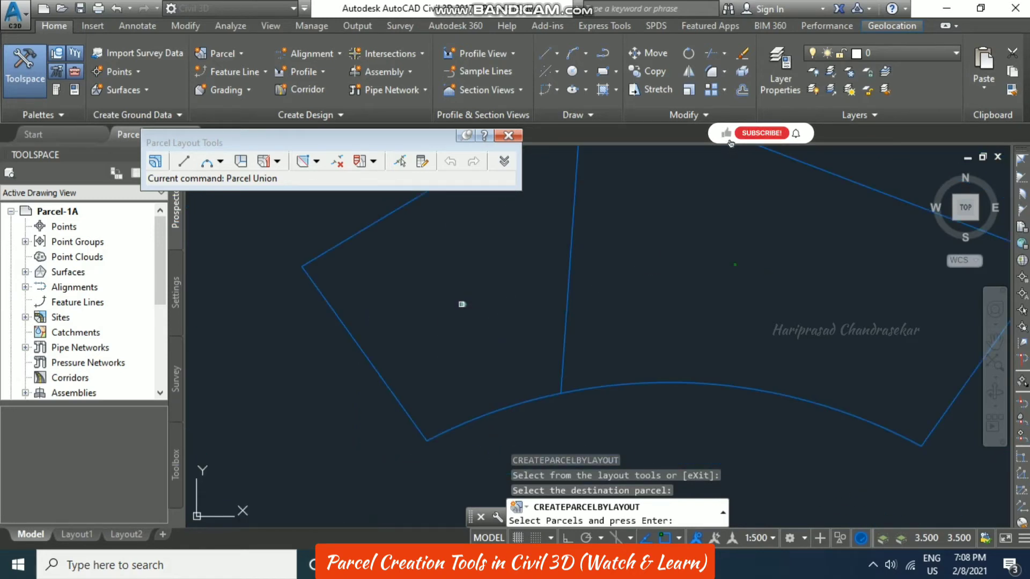
left_click(462, 304)
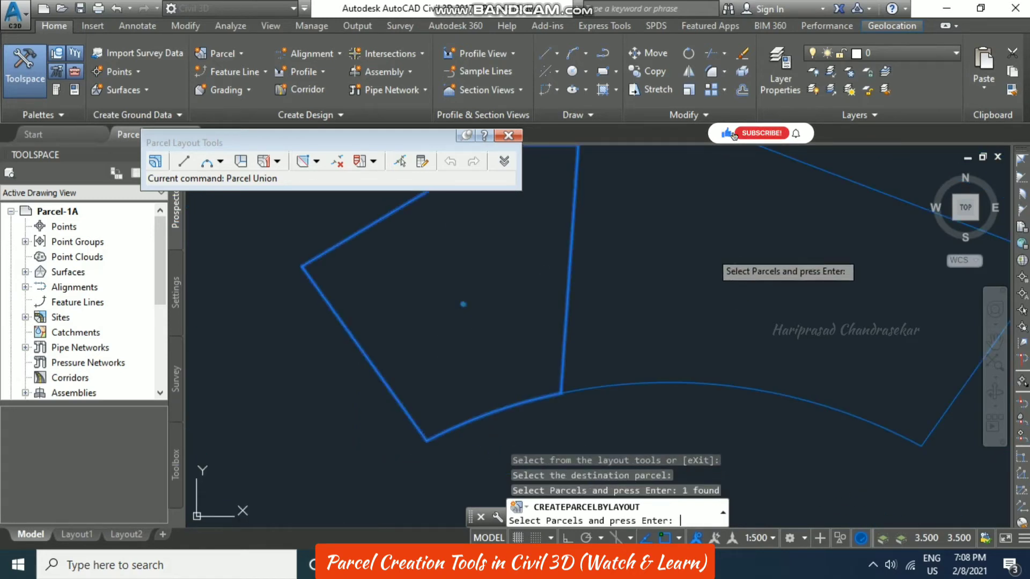
key("Return")
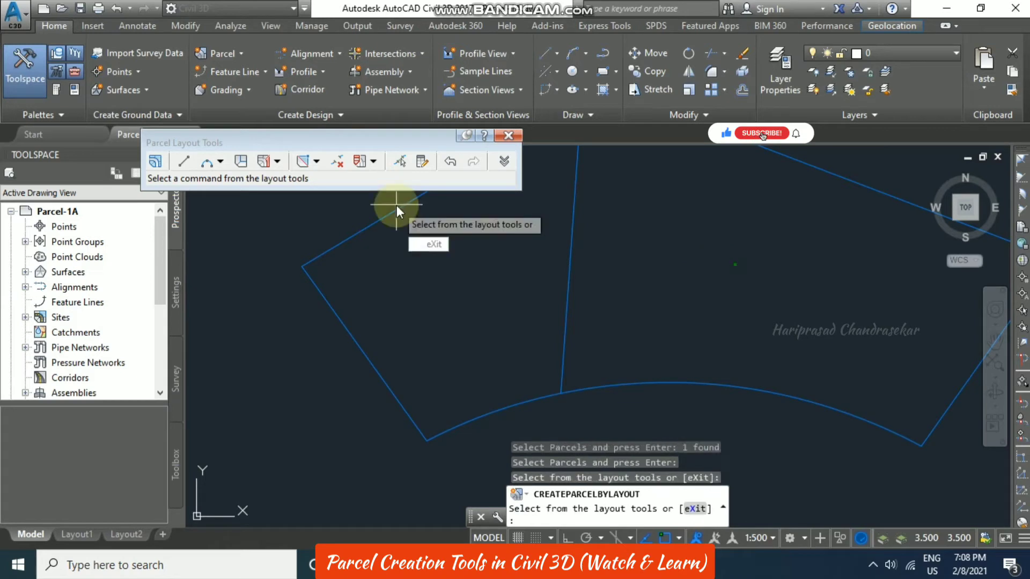
Exit the layout command and erase the interior swing lot line.
scroll(465, 316, "down", 2)
key("Escape")
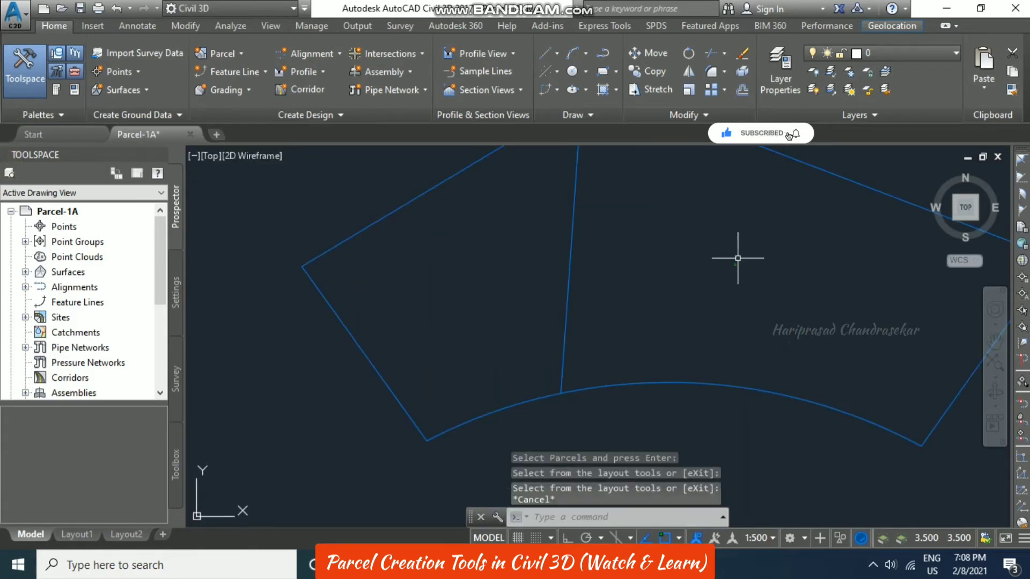
key("Escape")
scroll(735, 260, "up", 2)
scroll(698, 258, "down", 2)
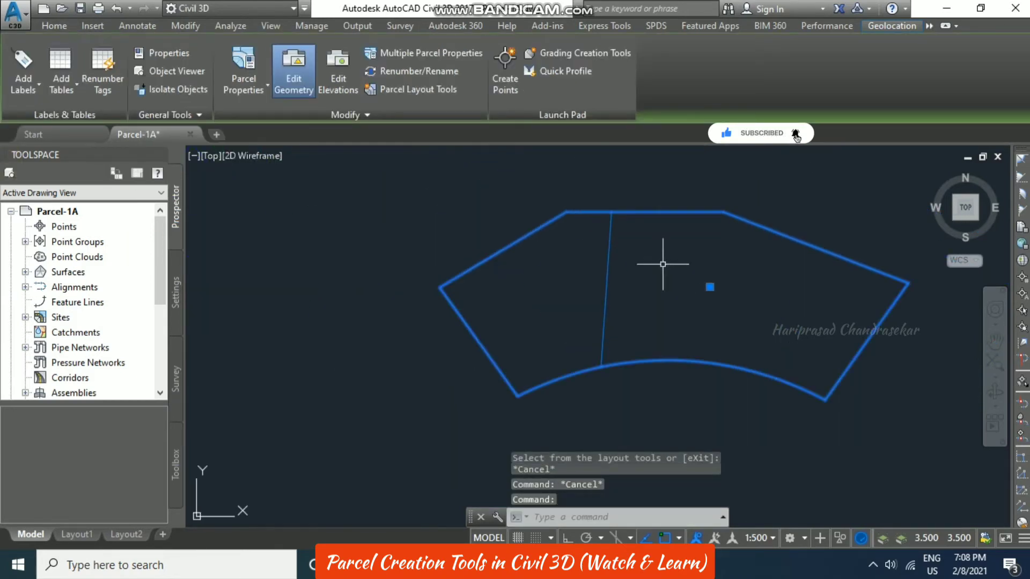
key("Escape")
left_click(608, 269)
key("Delete")
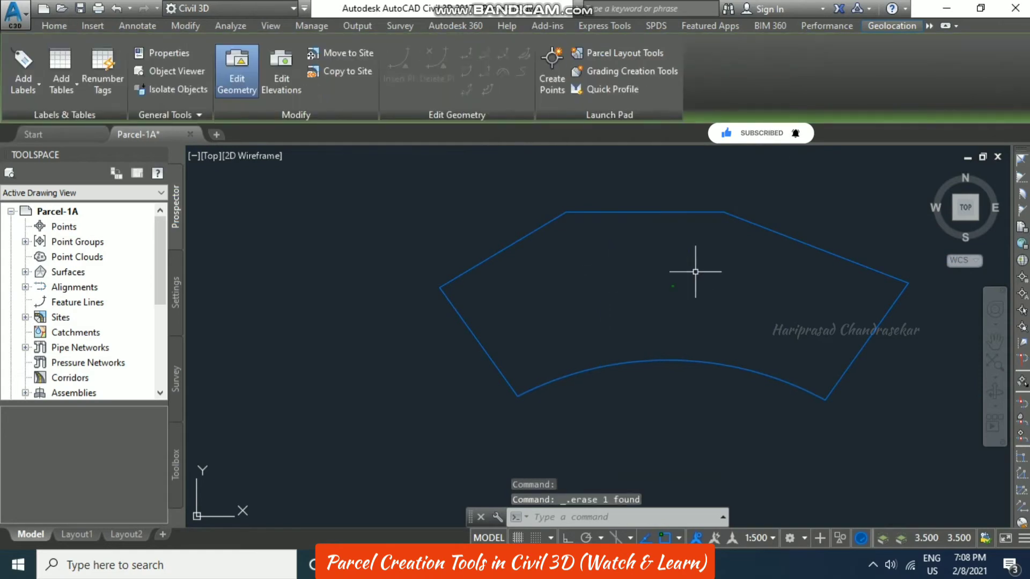
Check the parcel is whole again and reopen the Parcel Layout Tools.
scroll(677, 269, "up", 2)
scroll(678, 274, "down", 1)
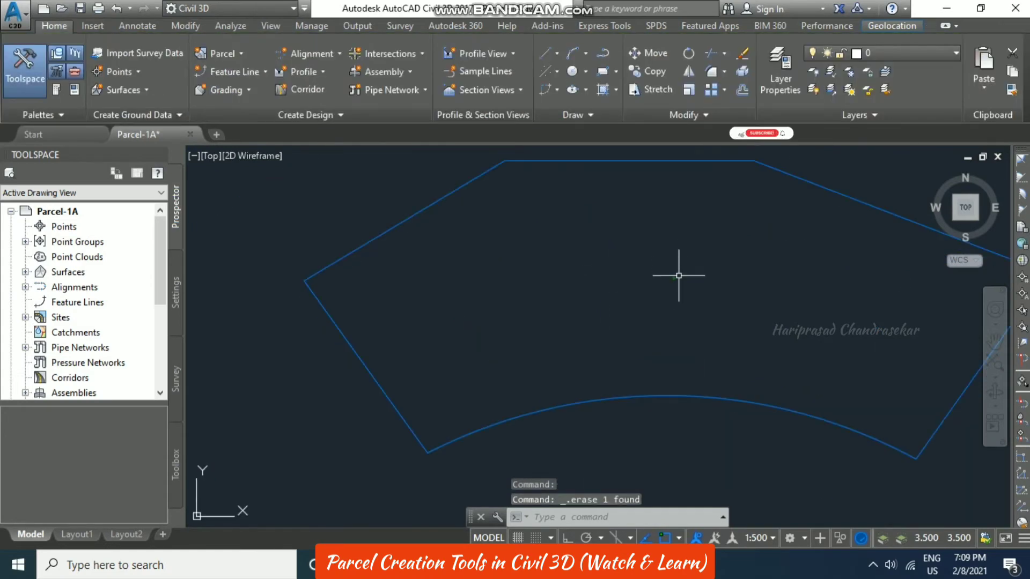
left_click(674, 278)
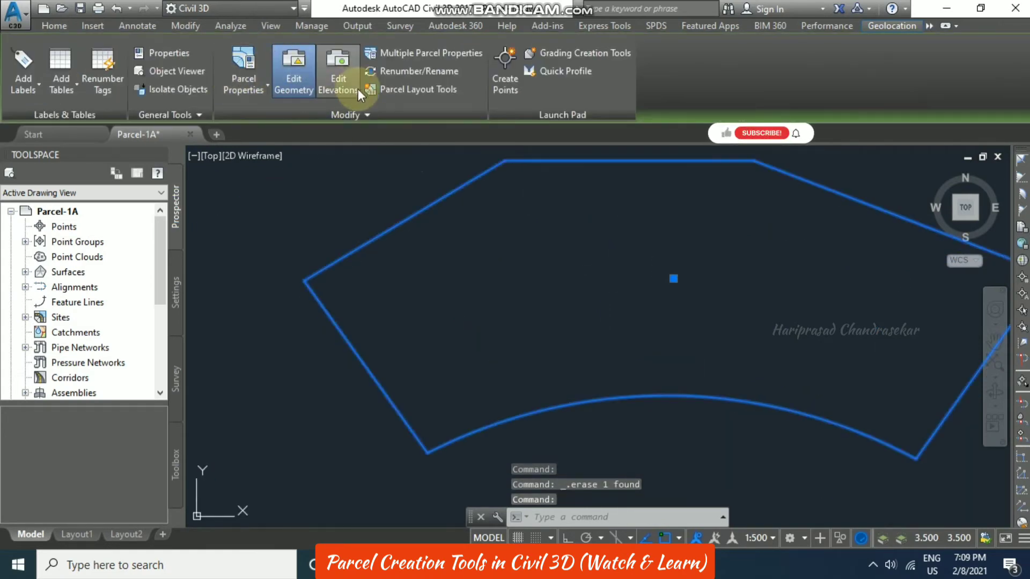
key("Escape")
key("Escape")
left_click(237, 53)
left_click(269, 77)
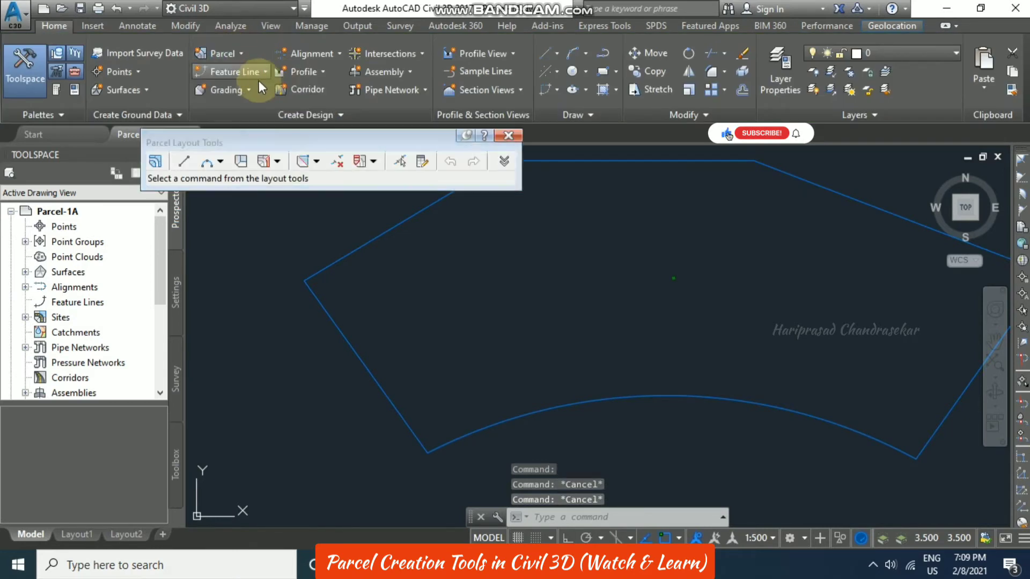
Draw a fixed lot line from the bottom arc to the top edge using Site 1 and Property style.
left_click(374, 161)
left_click(423, 196)
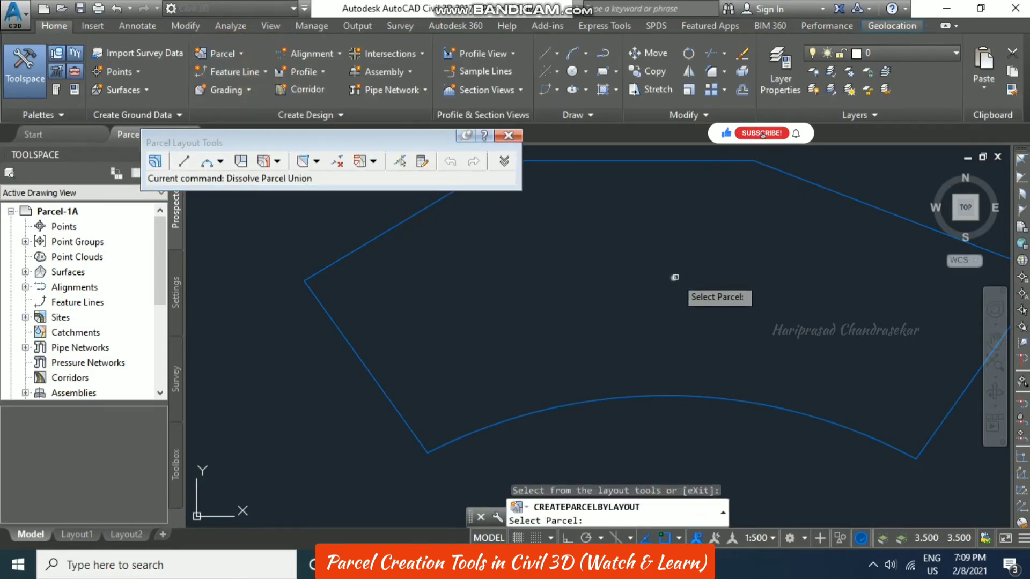
left_click(668, 261)
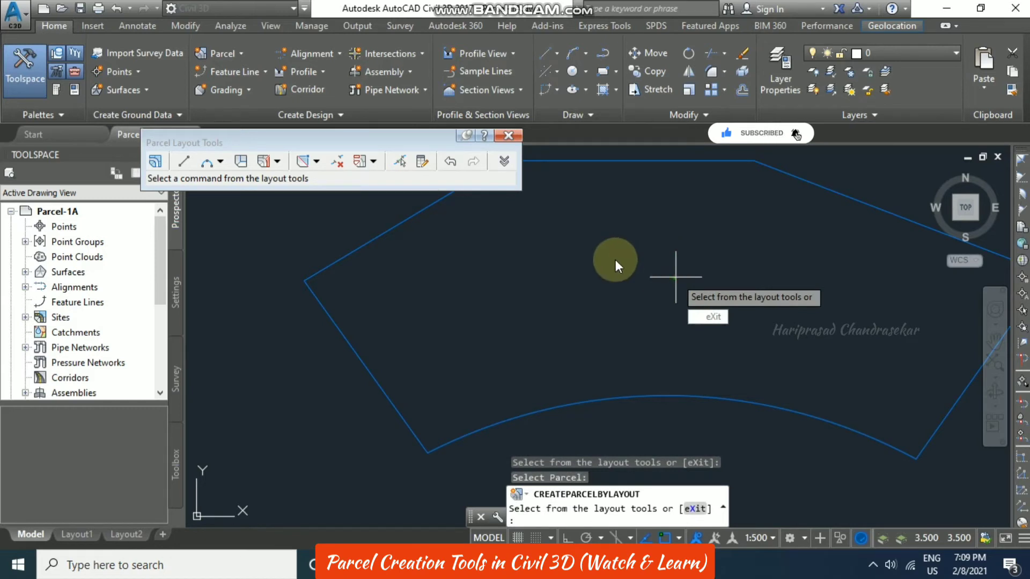
left_click(185, 163)
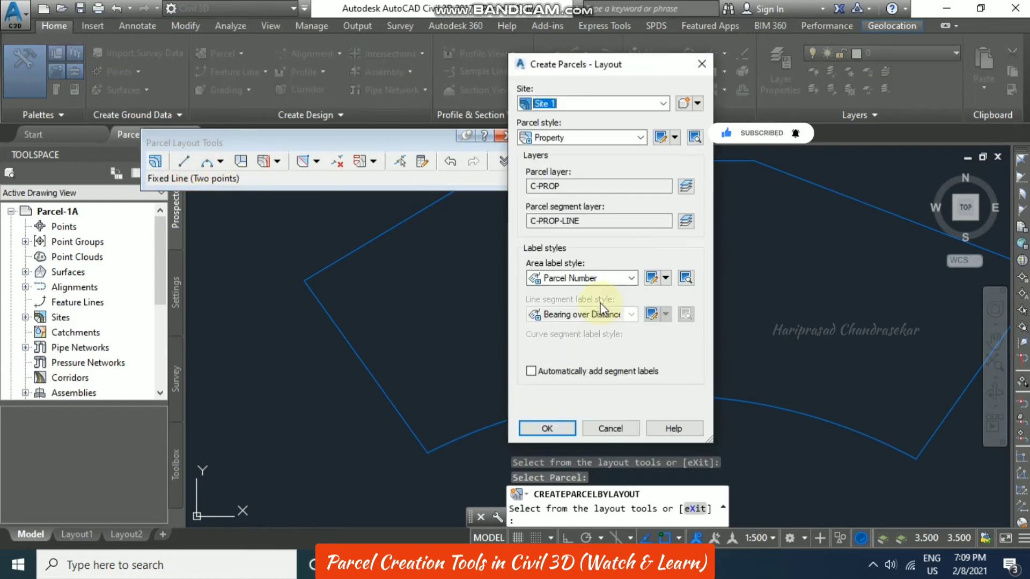
left_click(543, 424)
left_click(539, 411)
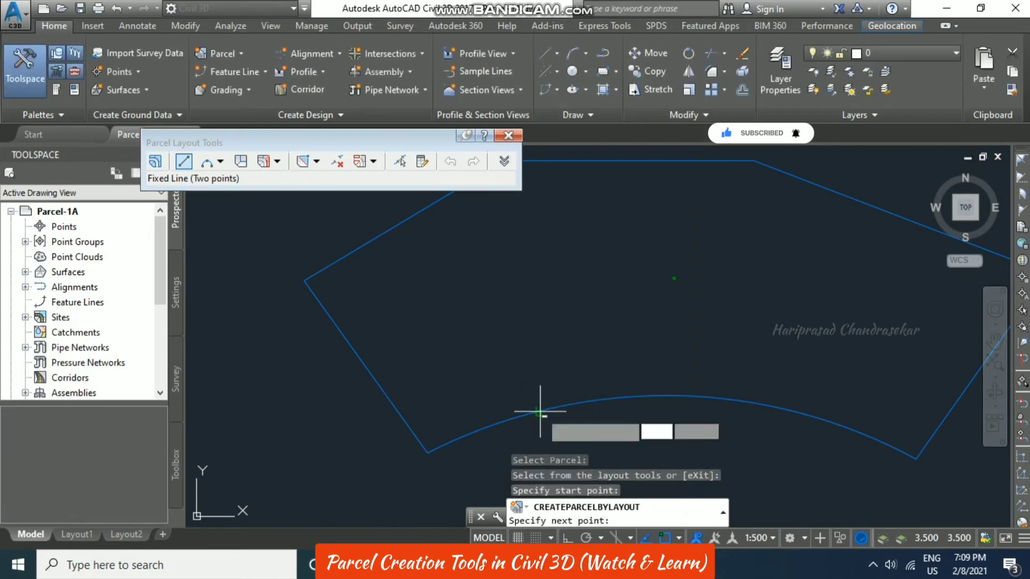
mouse_move(536, 413)
middle_mouse_down()
mouse_move(554, 444)
mouse_move(495, 465)
middle_mouse_up()
key("Escape")
left_click(509, 470)
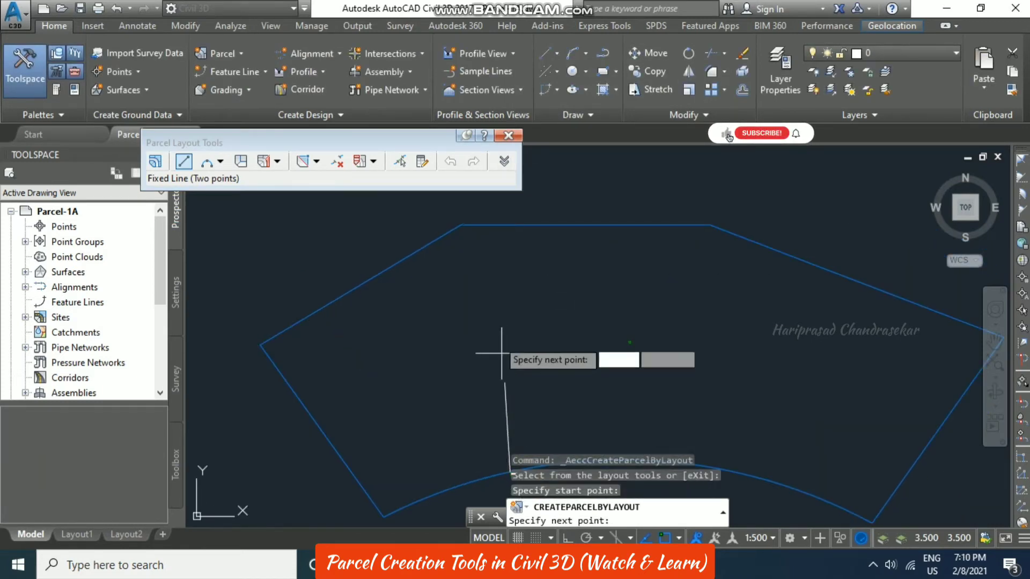
left_click(461, 226)
key("Escape")
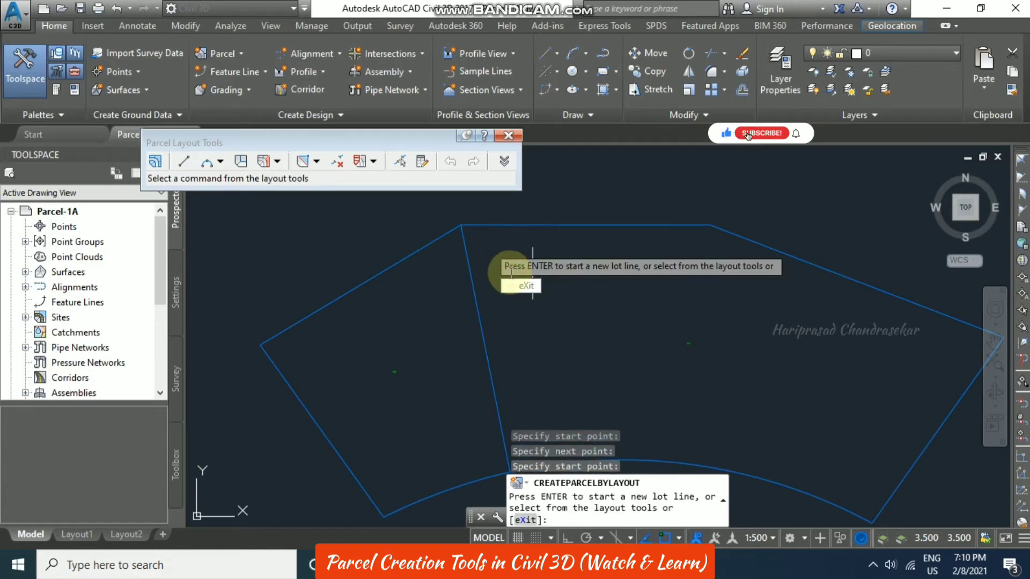
Draw a second fixed lot line from the arc to the top edge farther right.
left_click(183, 161)
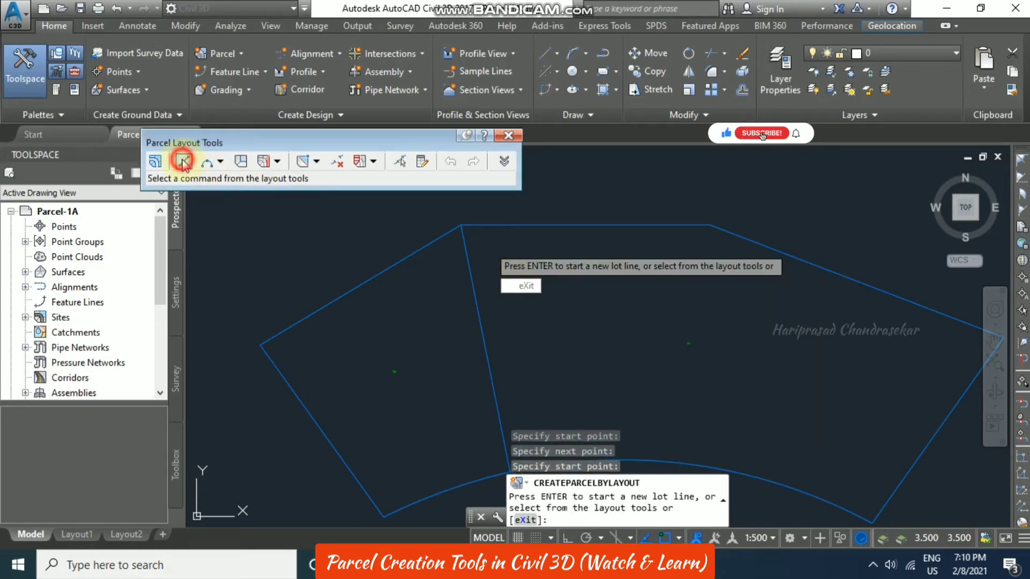
left_click(680, 463)
left_click(710, 225)
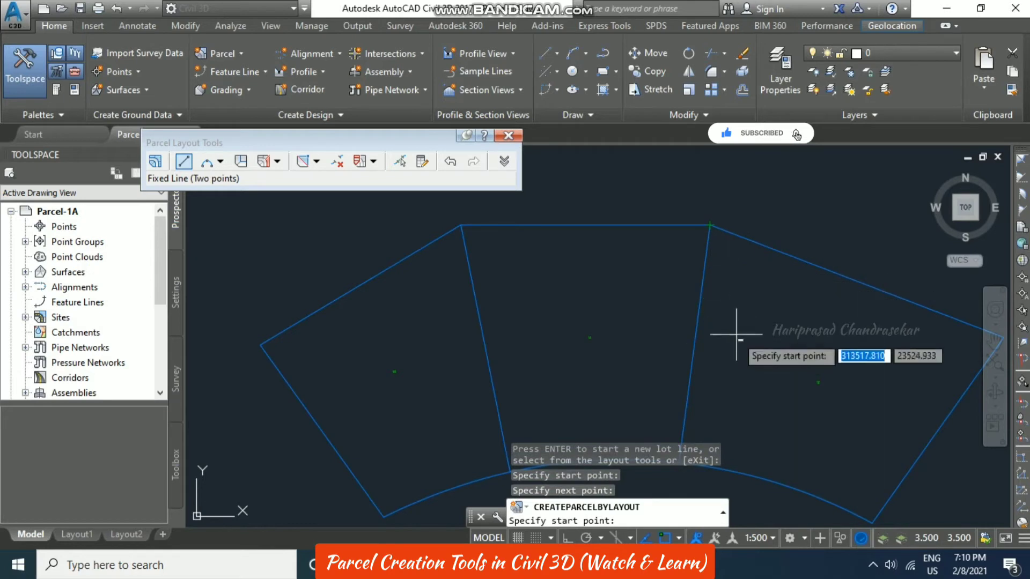
key("Escape")
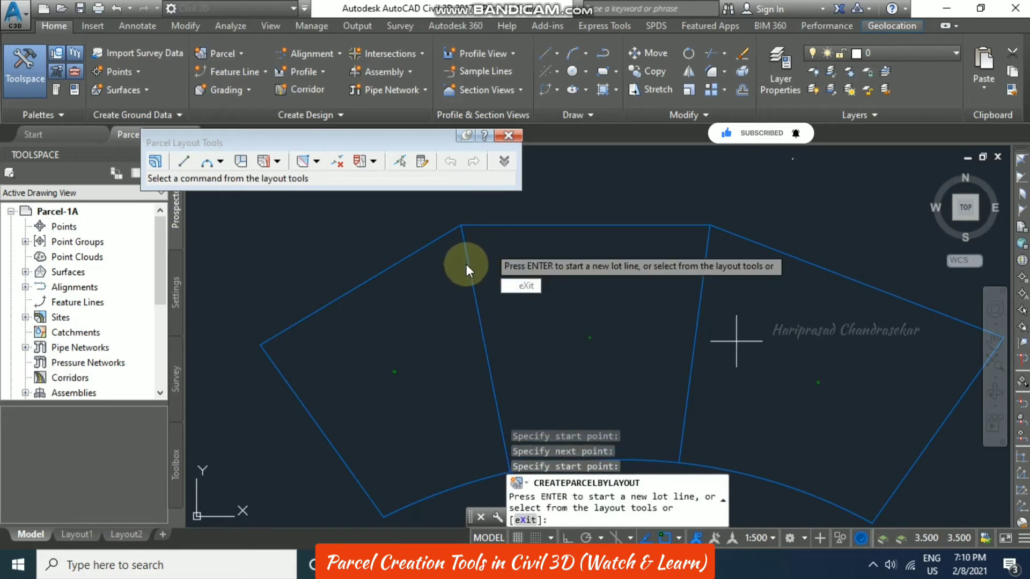
left_click(220, 161)
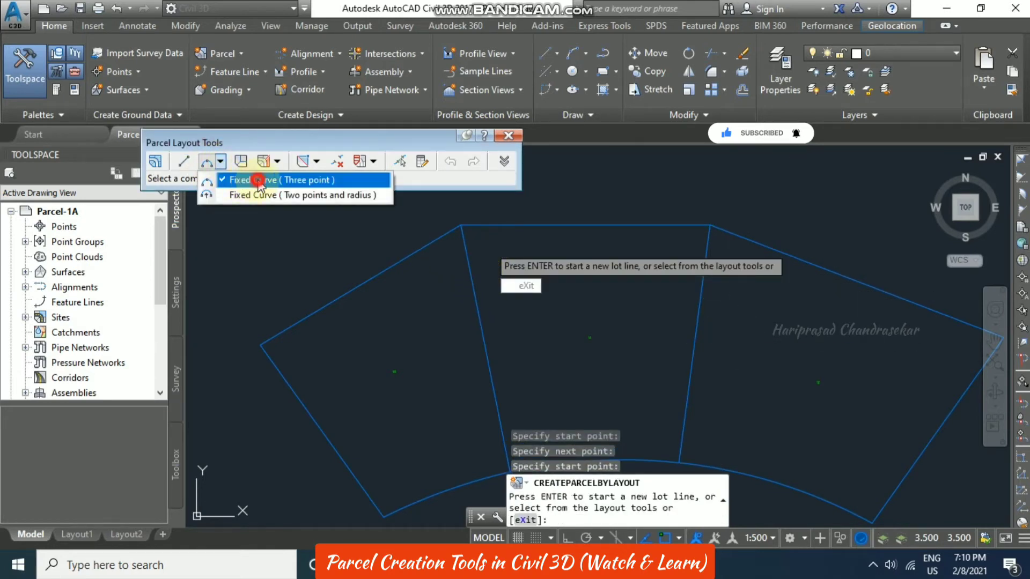
Draw a trial three-point curved lot line from the top-left corner to the bottom arc.
left_click(259, 180)
left_click(461, 226)
left_click(601, 310)
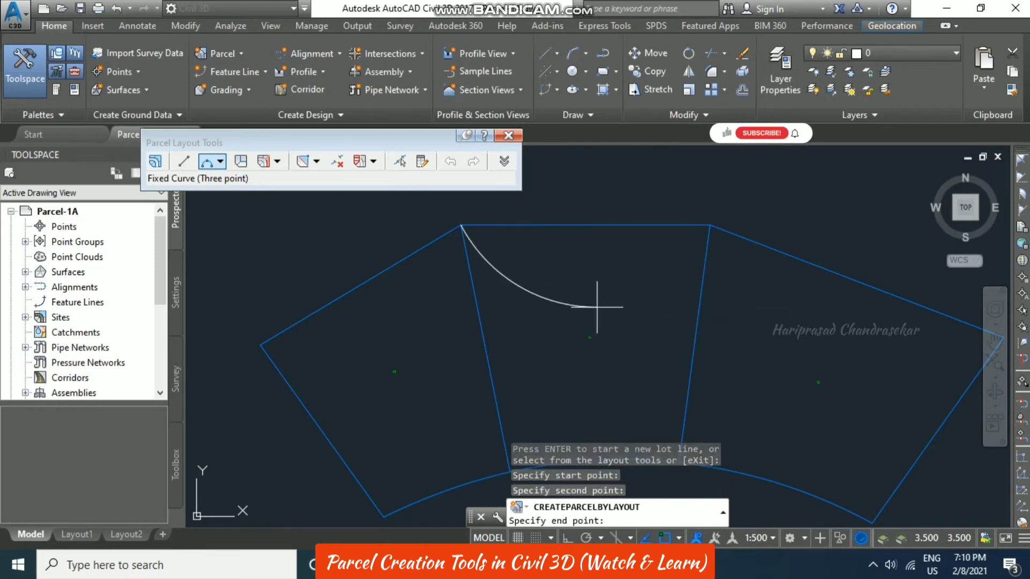
scroll(602, 258, "down", 2)
scroll(644, 333, "up", 2)
left_click(649, 326)
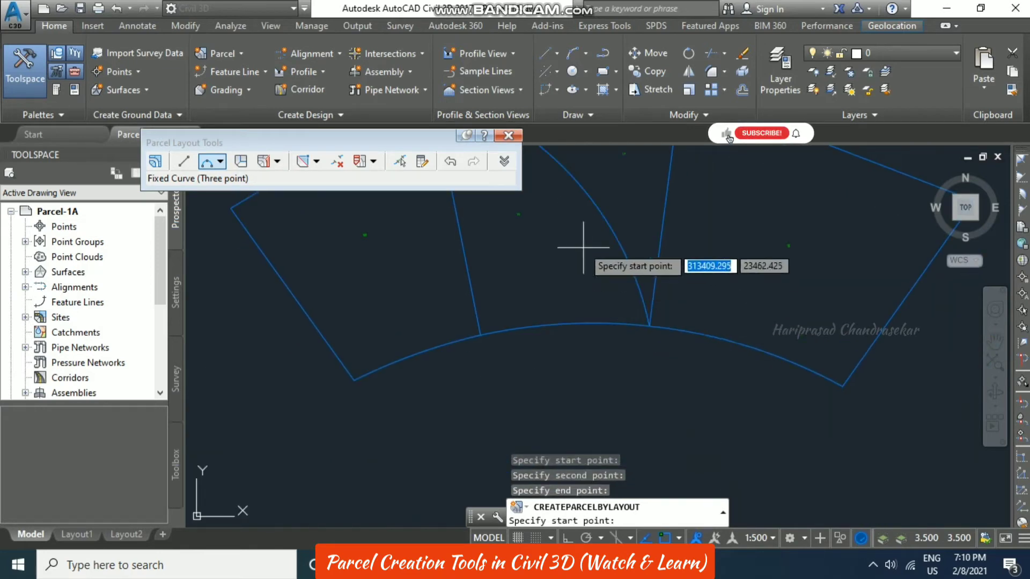
scroll(593, 298, "down", 3)
scroll(593, 272, "up", 3)
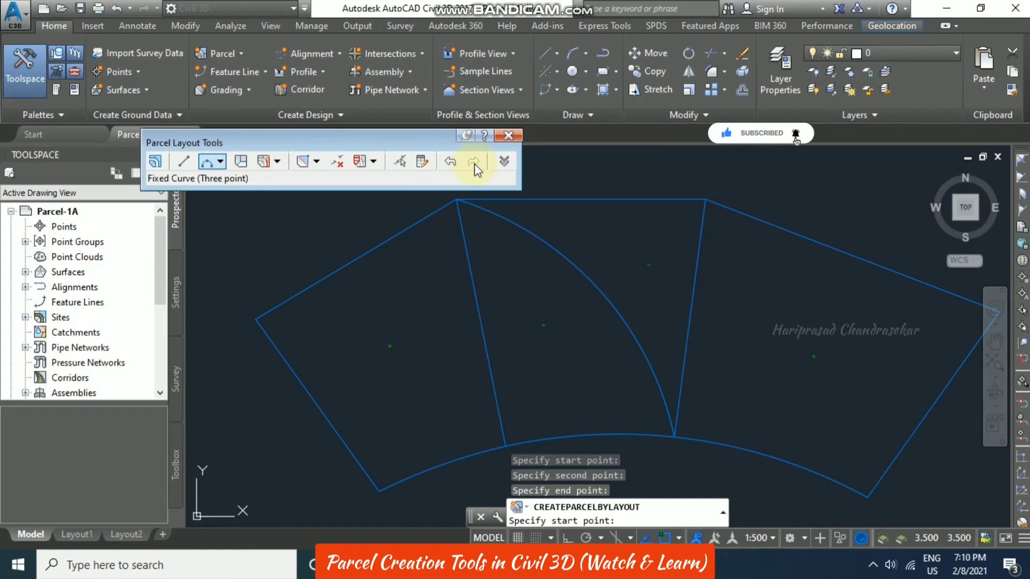
Undo the curved lot line, close the layout tools, and delete the leftover arc.
left_click(450, 161)
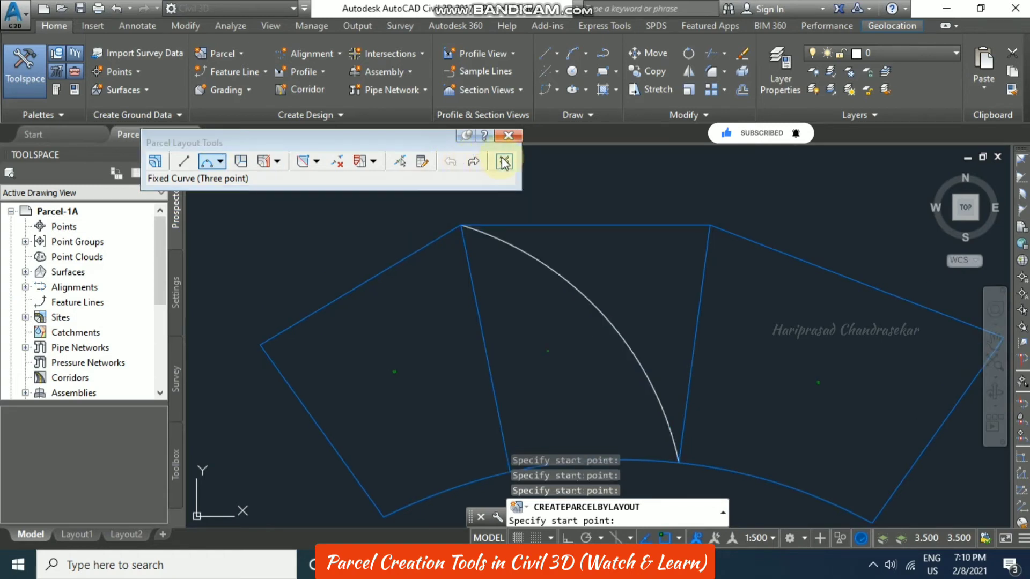
left_click(503, 161)
left_click(508, 136)
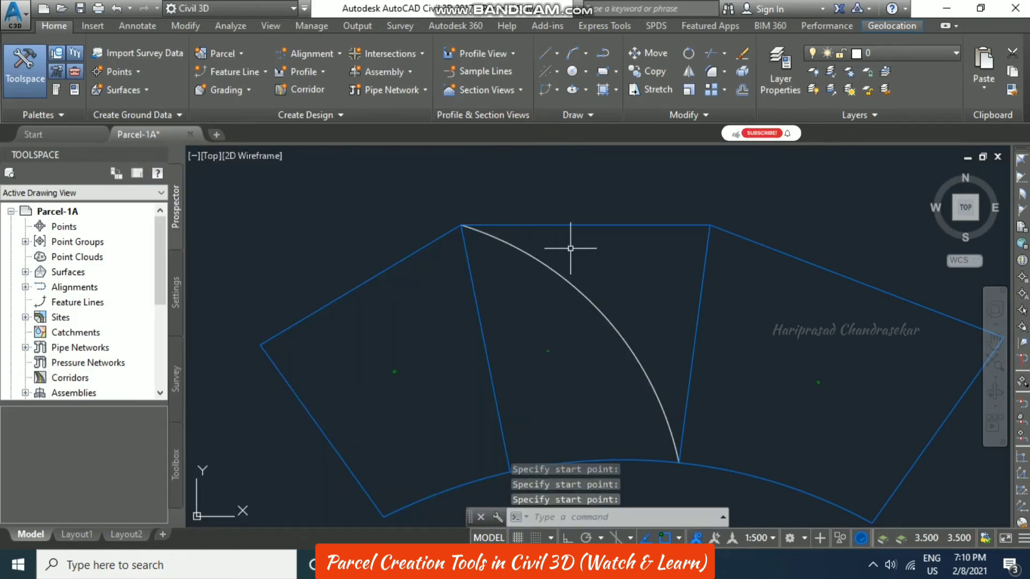
left_click(587, 278)
key("Delete")
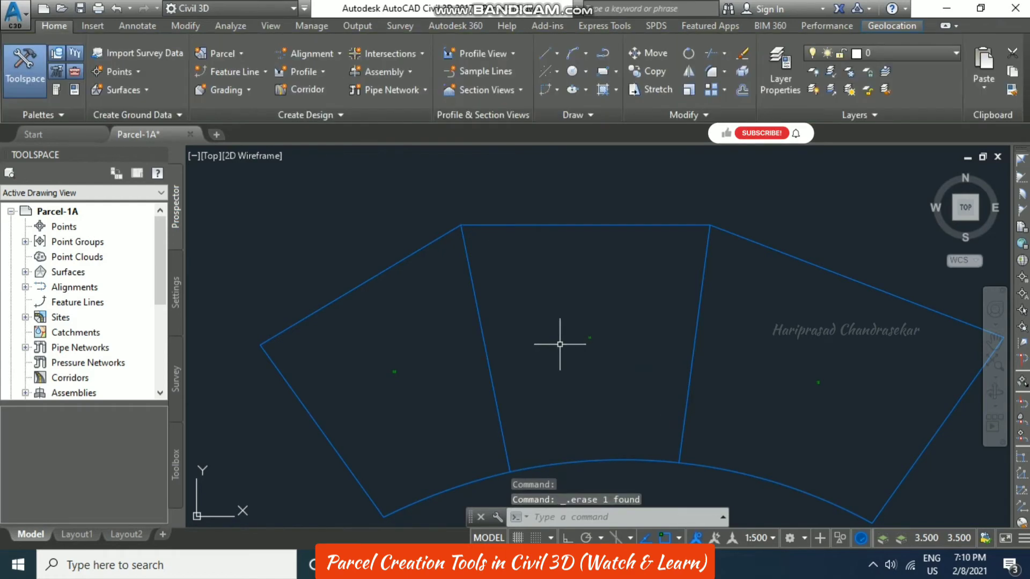
left_click(589, 337)
key("Escape")
middle_click_drag(598, 258, 590, 203)
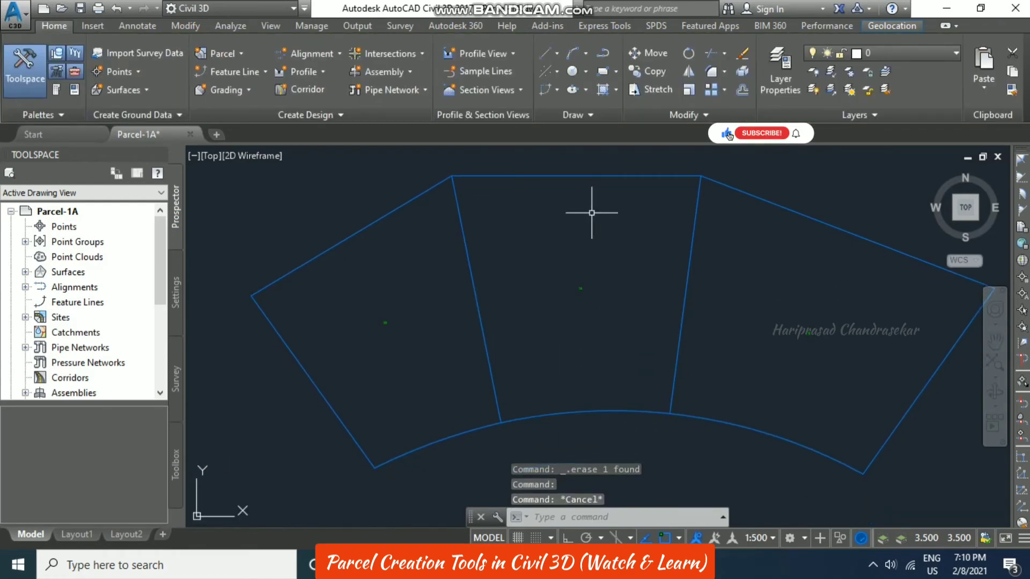
Set the centre lot's area selection label style to Standard in Parcel Properties.
left_click(581, 288)
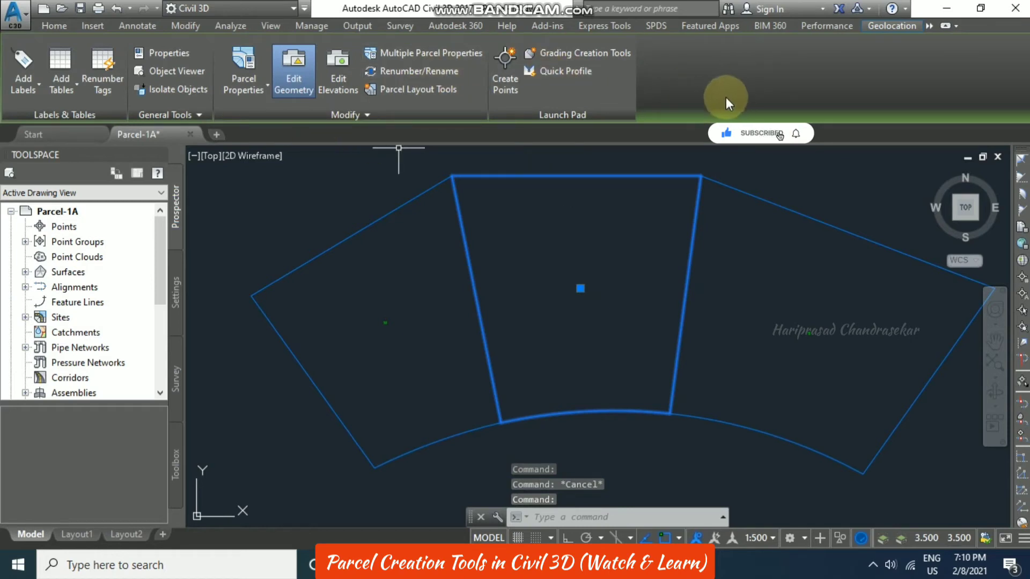
left_click(253, 89)
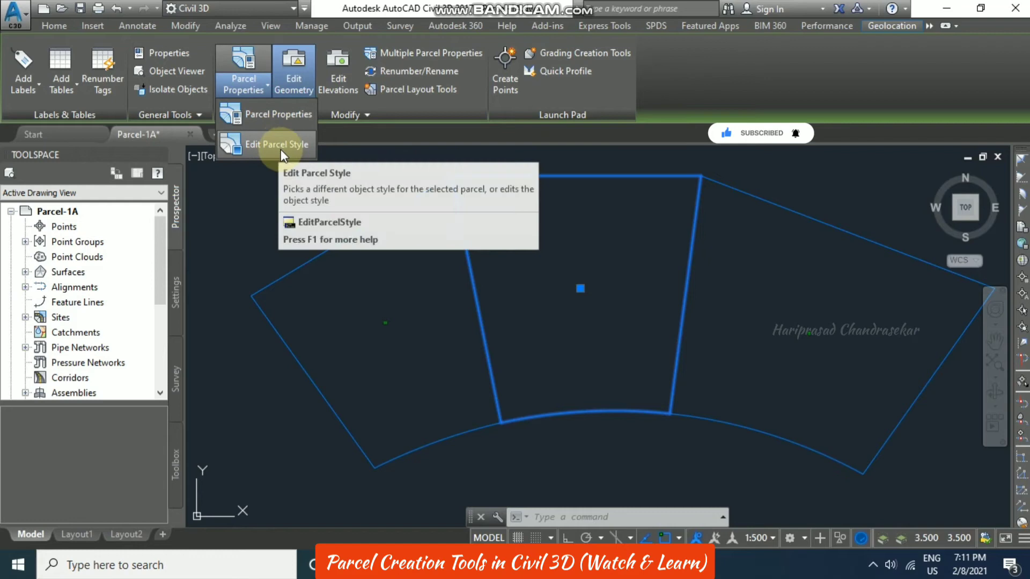
left_click(274, 115)
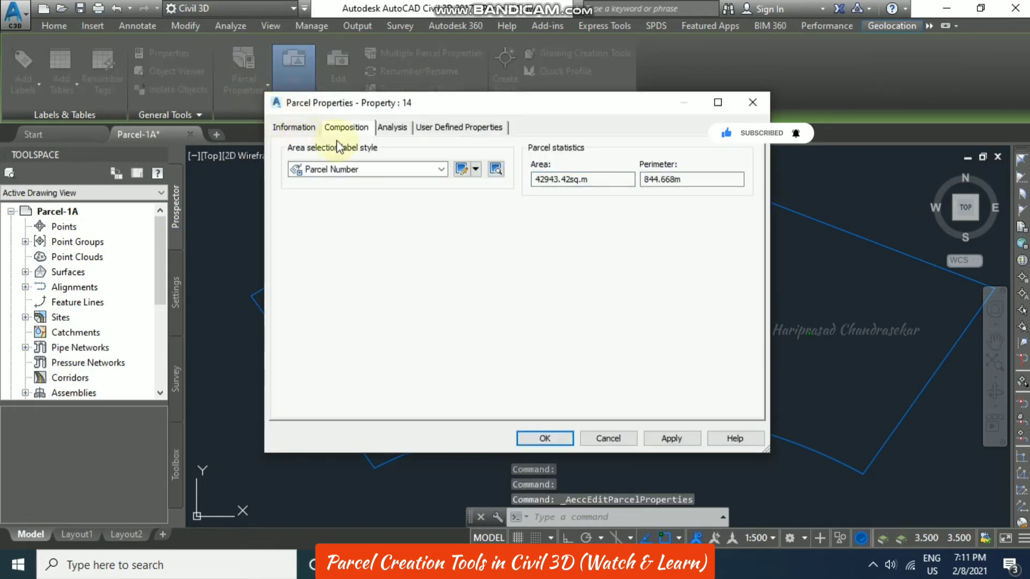
left_click(440, 169)
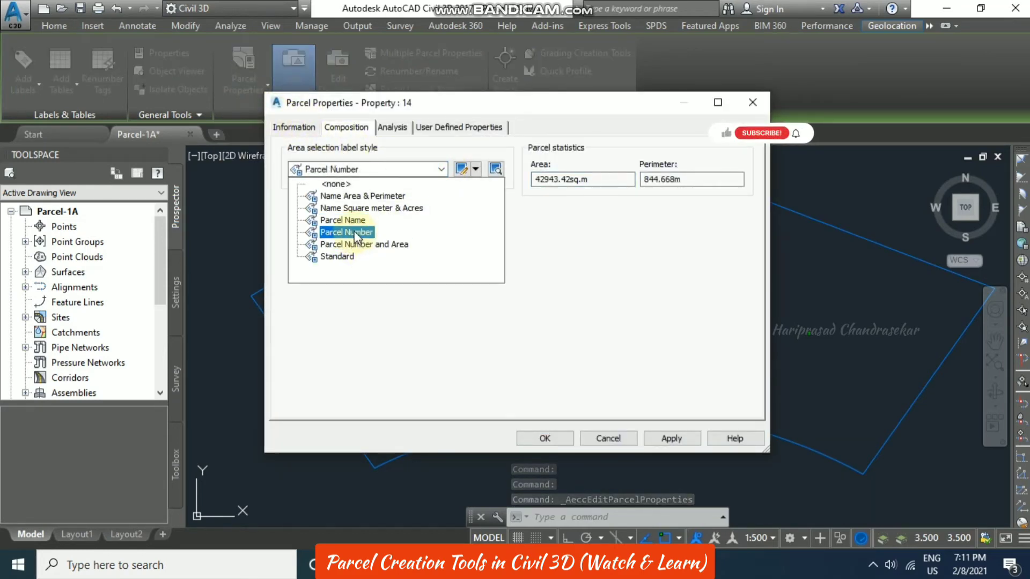
left_click(347, 255)
left_click(559, 437)
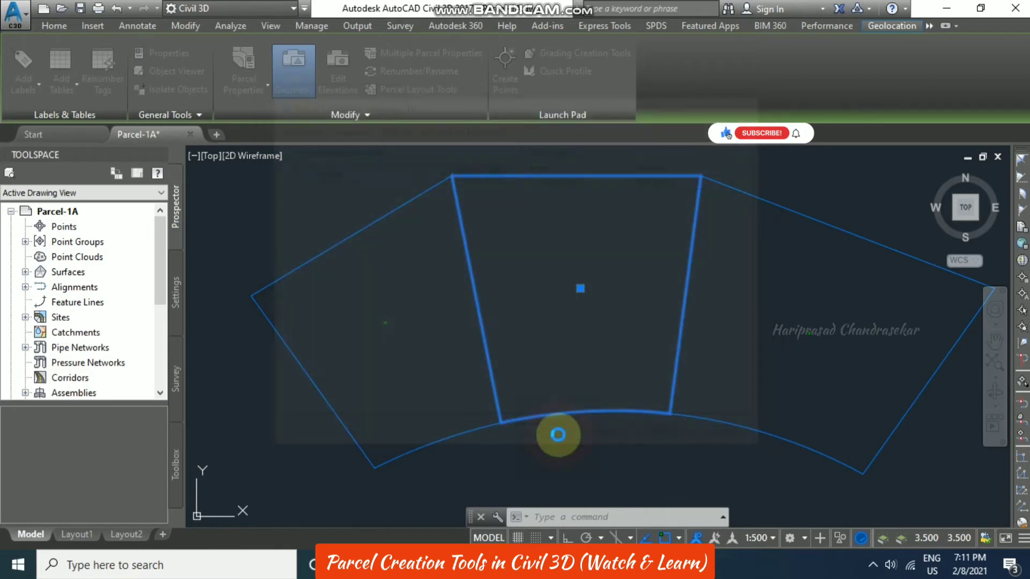
Reselect the centre lot by its label and open its Property parcel style for editing.
scroll(602, 280, "up", 5)
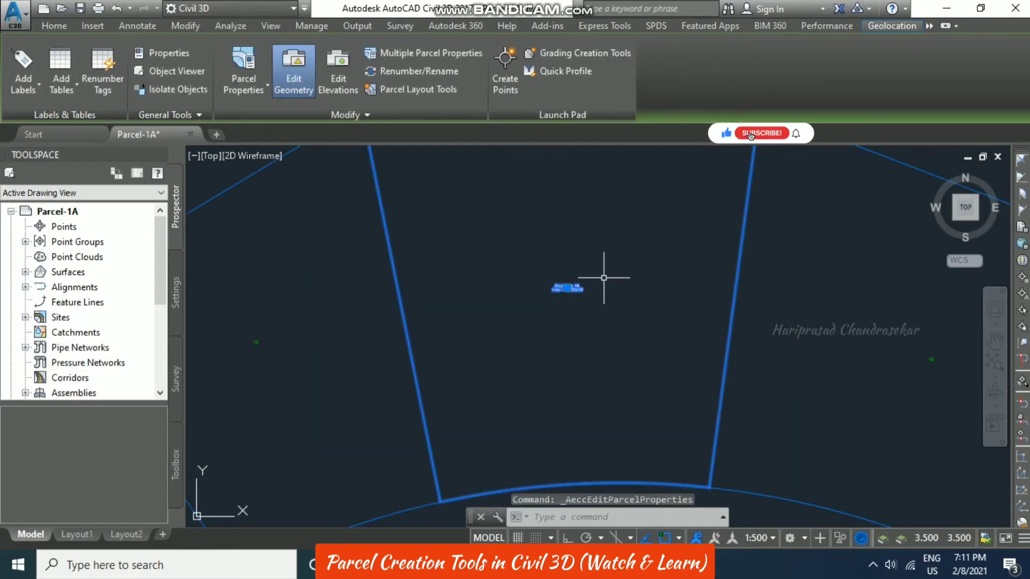
key("Escape")
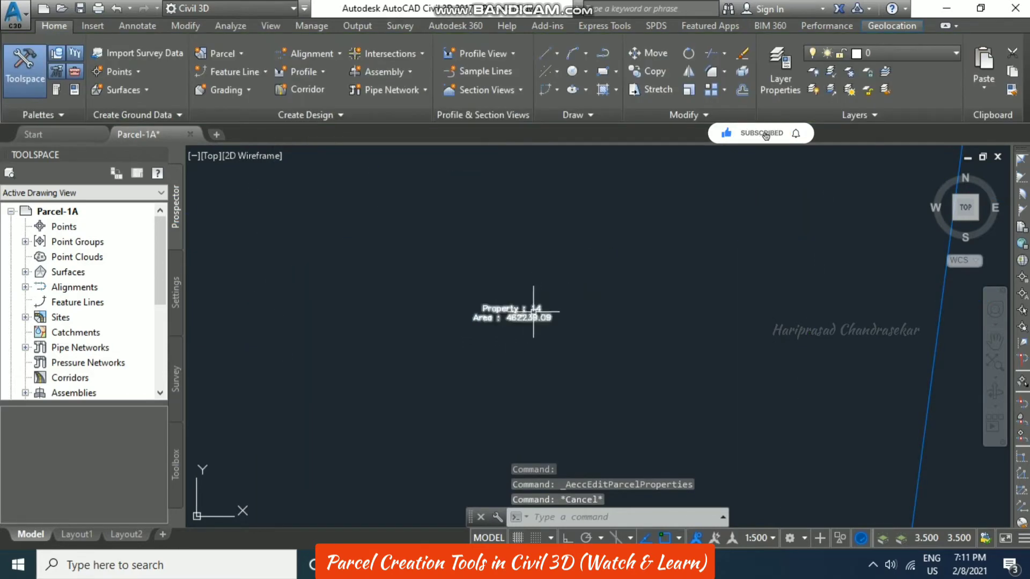
scroll(540, 258, "down", 5)
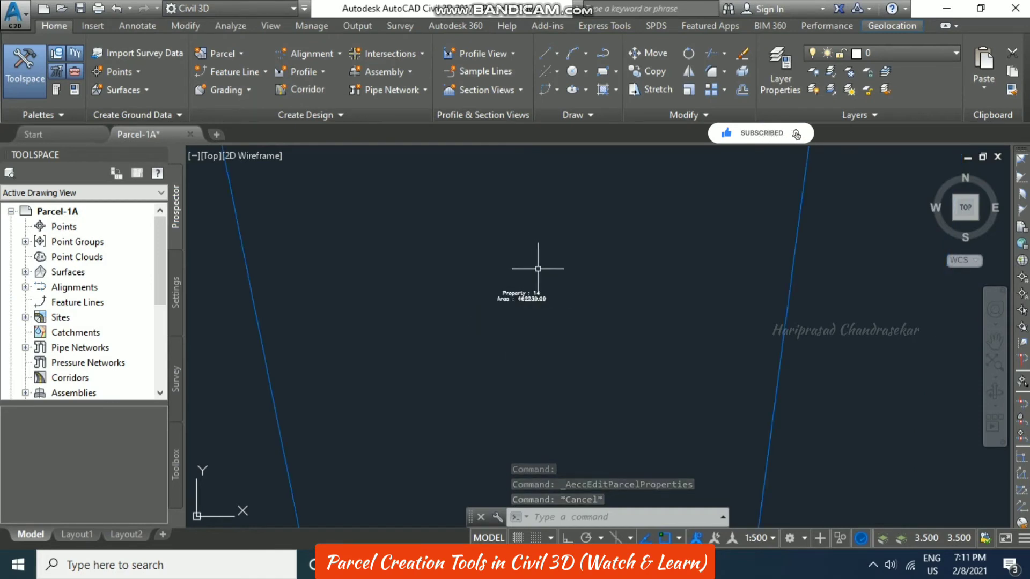
scroll(542, 276, "up", 2)
scroll(533, 268, "down", 2)
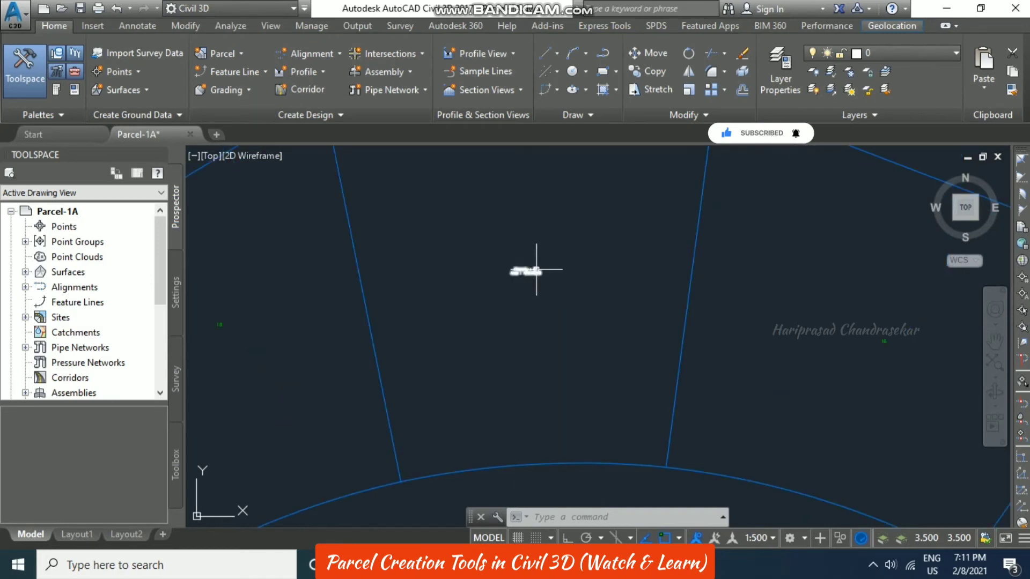
left_click(537, 271)
left_click(244, 84)
left_click(269, 148)
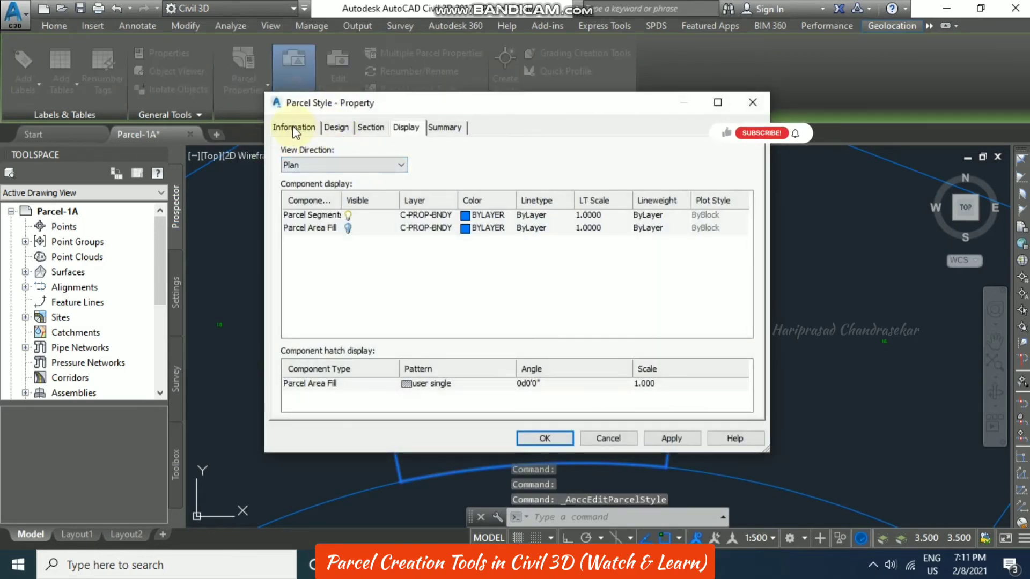
Switch on the Parcel Area Fill component in the Property style's Display settings and reselect the middle parcel.
left_click(335, 127)
left_click(370, 129)
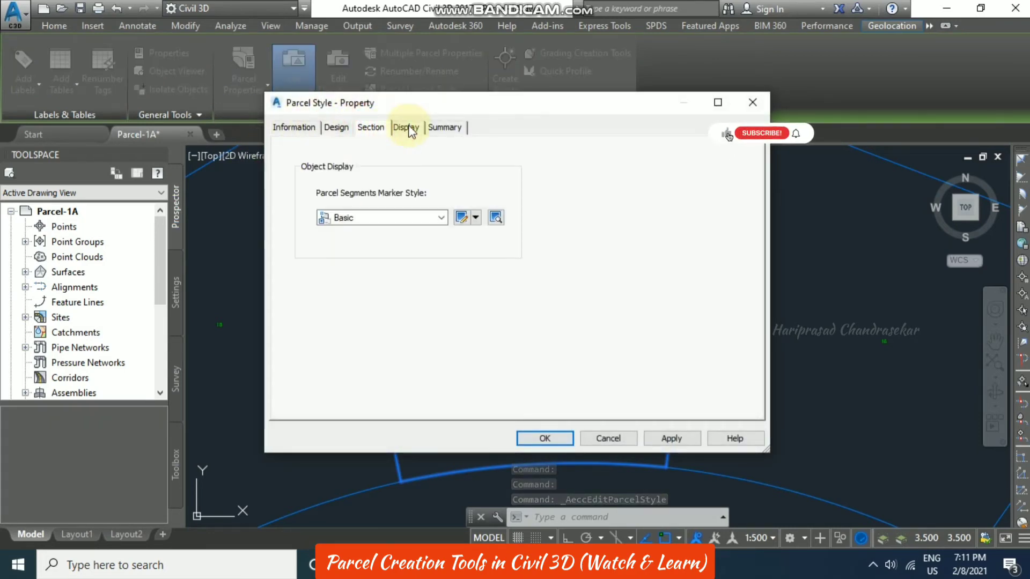
left_click(441, 217)
left_click(437, 214)
left_click(405, 128)
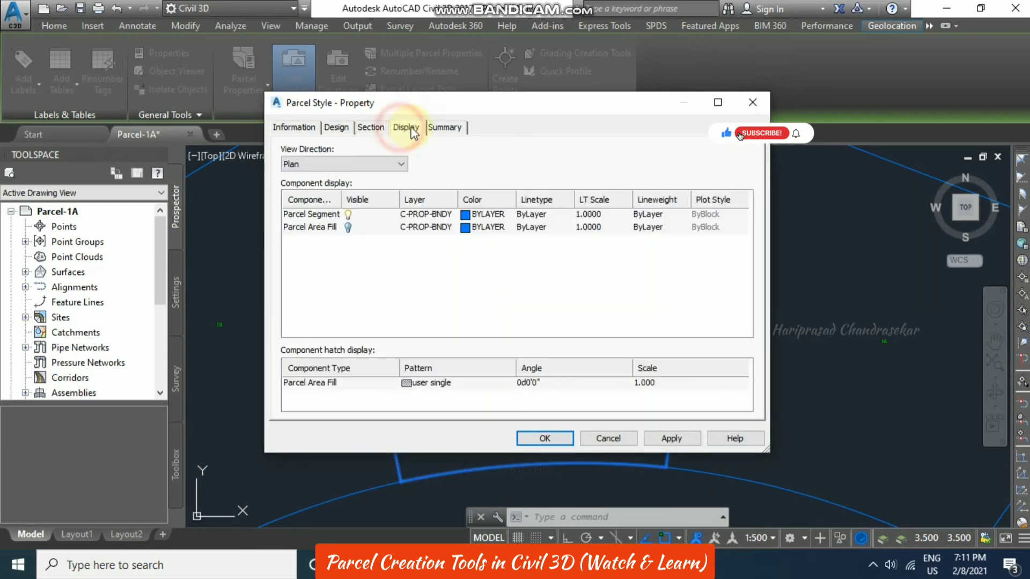
left_click(451, 130)
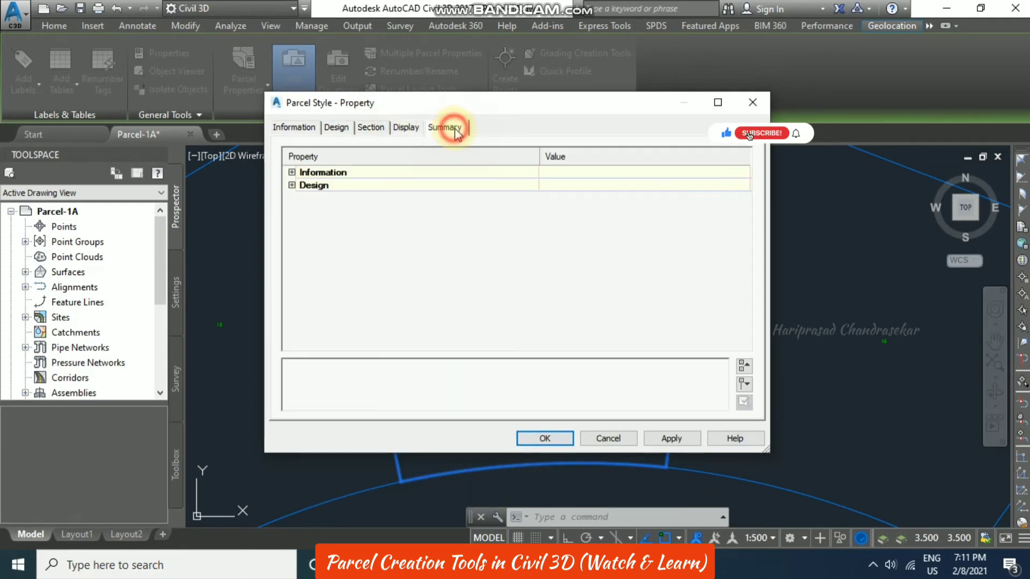
left_click(405, 131)
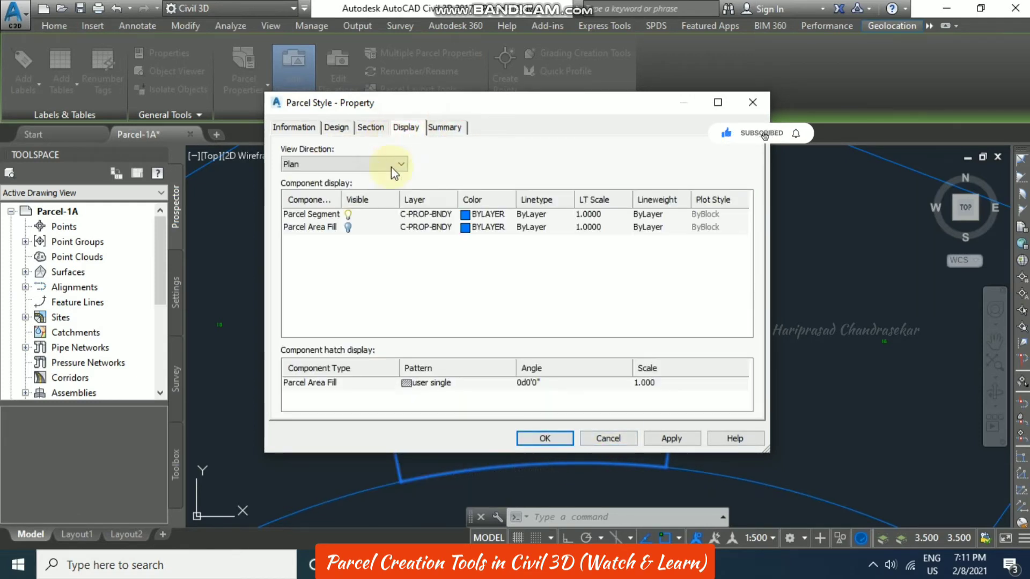
left_click(338, 228)
left_click(542, 436)
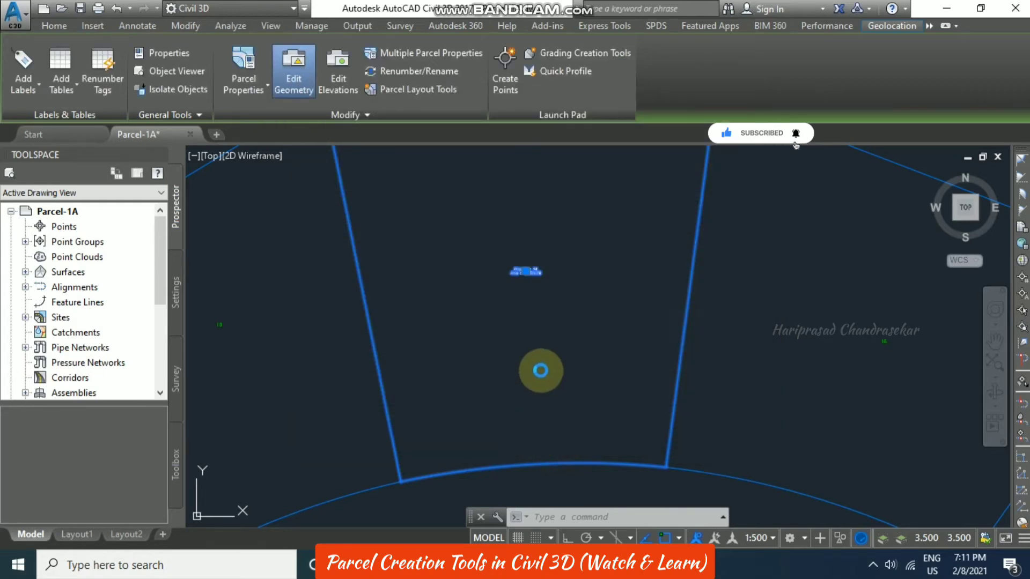
key("Escape")
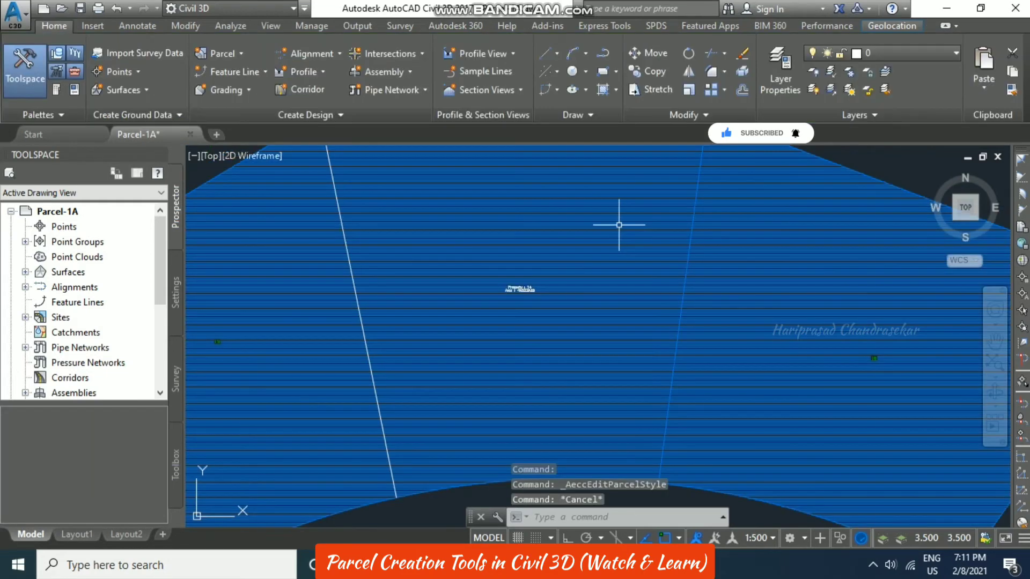
scroll(619, 225, "down", 4)
left_click(541, 206)
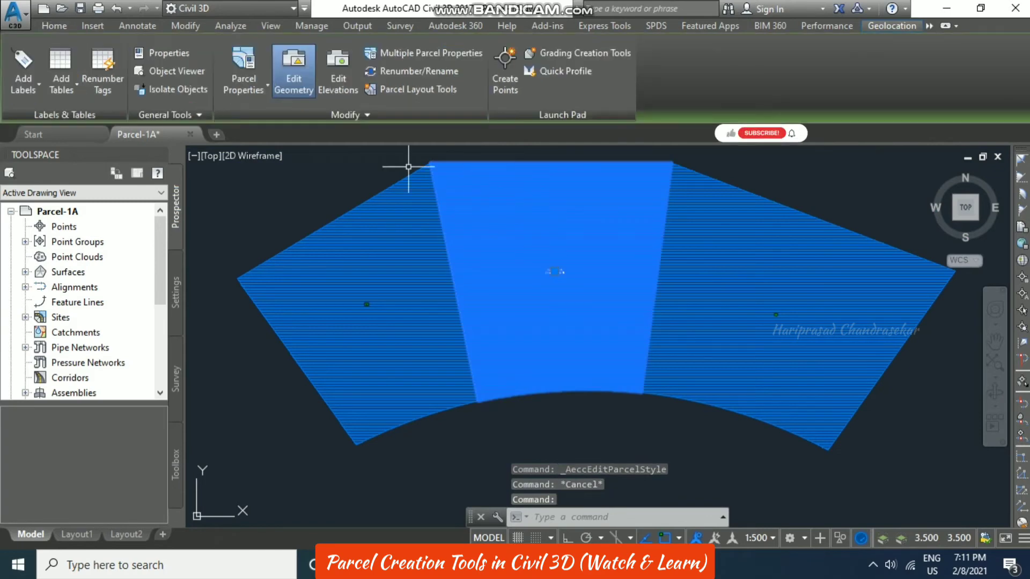
Open the parcel style's Display settings and the Parcel Area Fill hatch pattern.
left_click(247, 87)
left_click(282, 148)
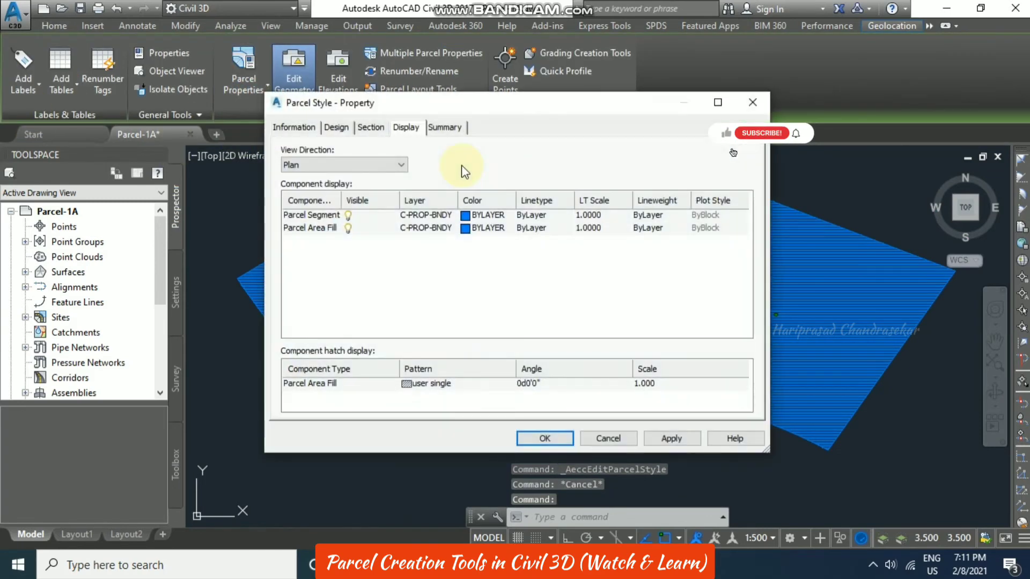
left_click(348, 228)
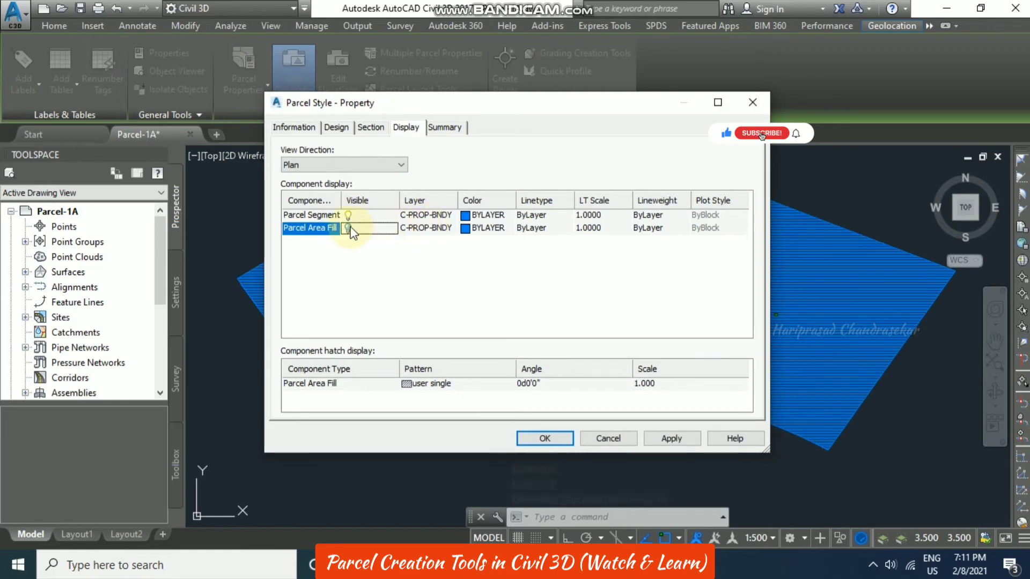
double_click(427, 383)
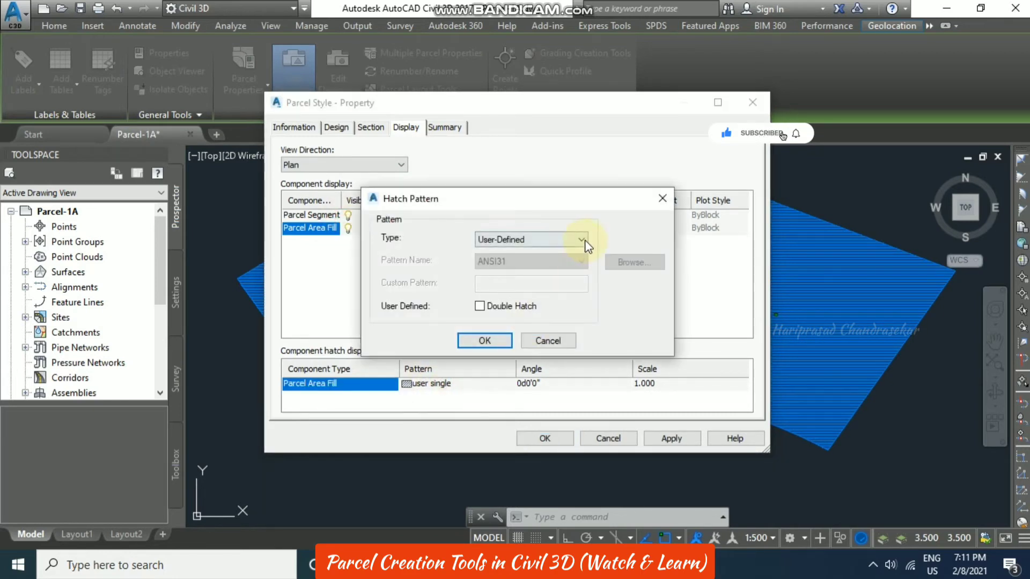
Set the area fill hatch to Predefined type with the CROSS pattern, apply and accept.
left_click(581, 240)
left_click(510, 263)
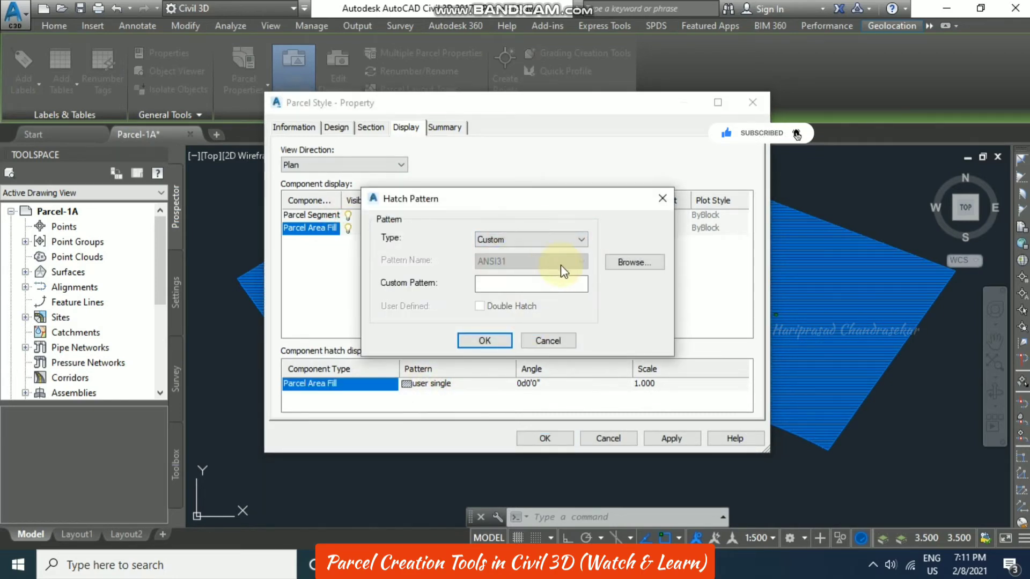
left_click(552, 240)
left_click(520, 252)
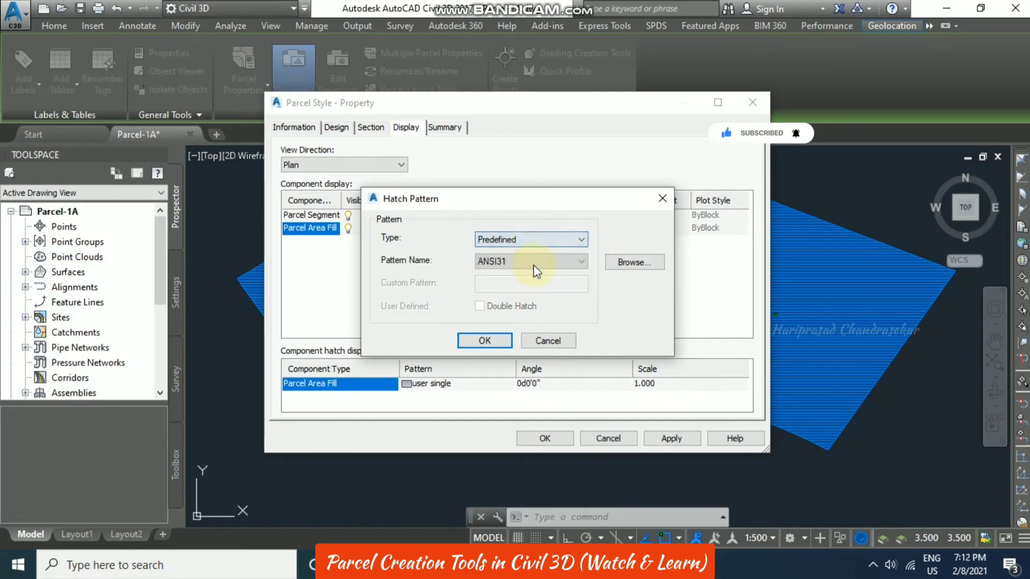
left_click(533, 263)
scroll(496, 425, "down", 4)
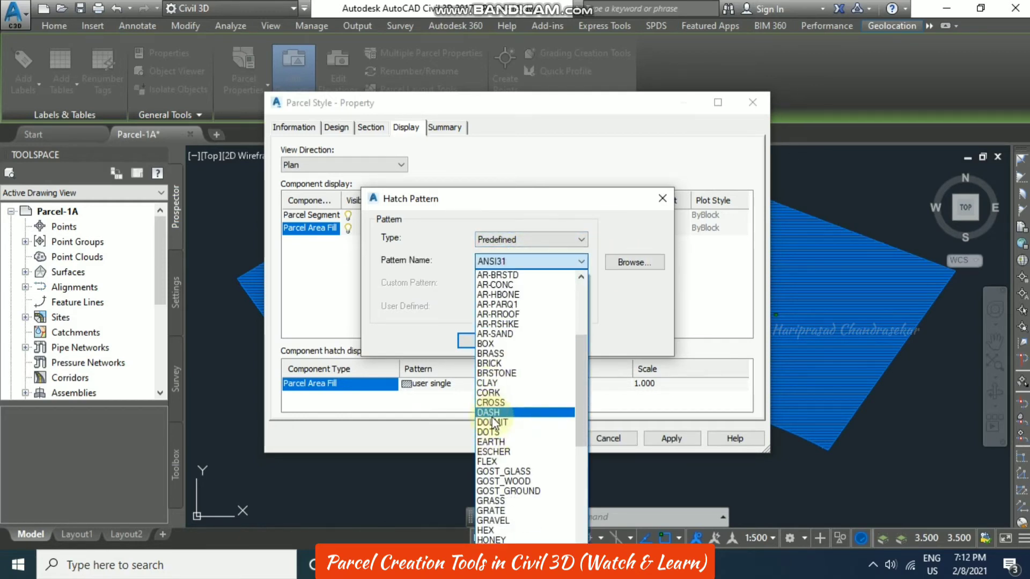
left_click(493, 403)
left_click(496, 340)
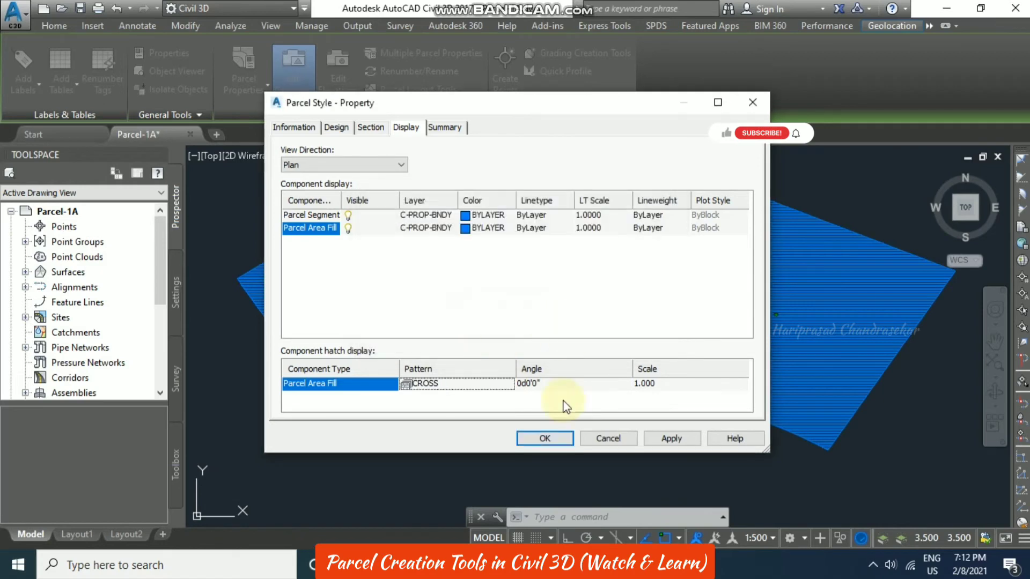
left_click(680, 439)
left_click(537, 438)
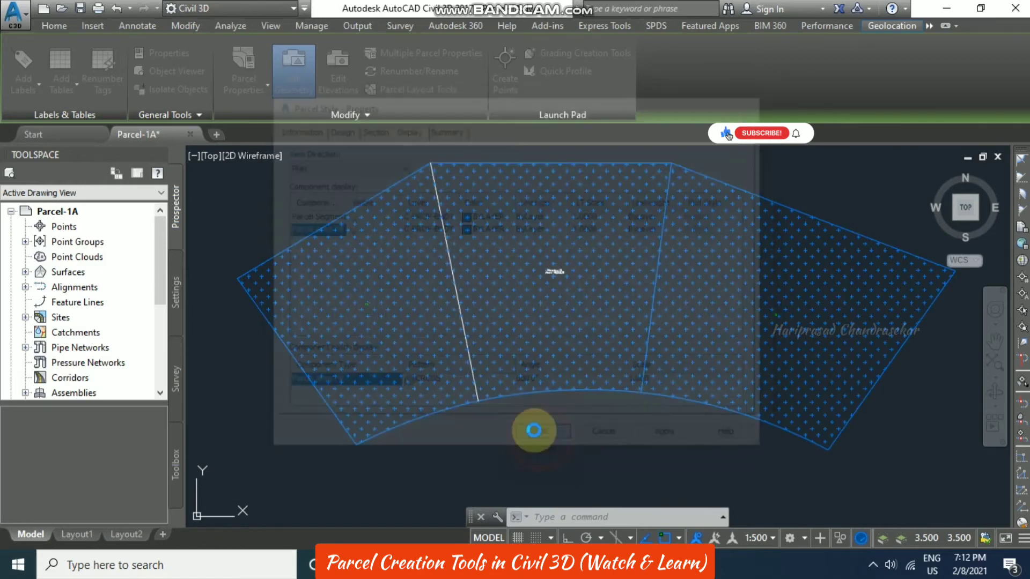
Select the middle parcel and centre the lots in view.
scroll(572, 333, "up", 4)
scroll(571, 325, "down", 3)
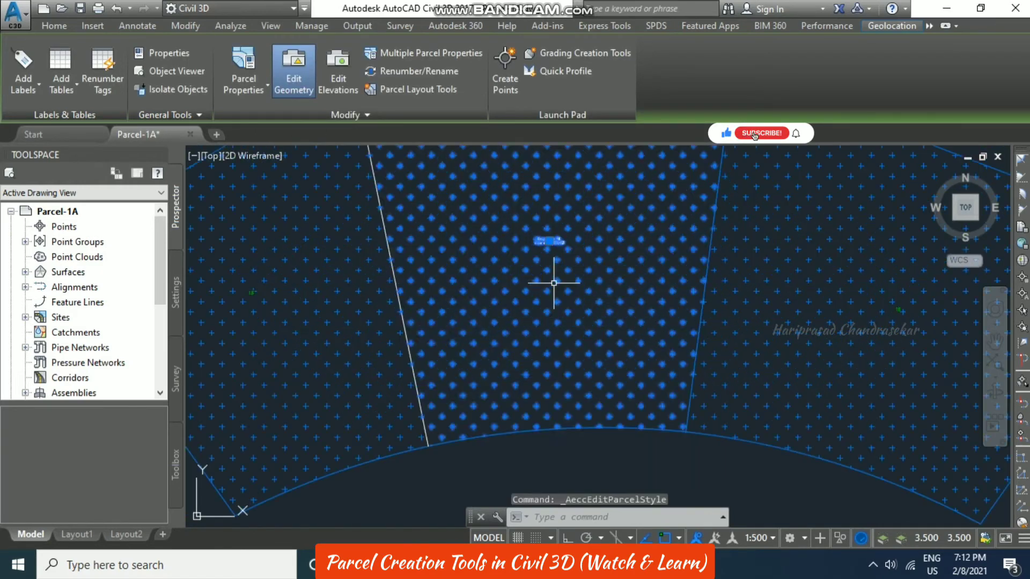
key("Escape")
left_click(571, 328)
scroll(571, 328, "down", 2)
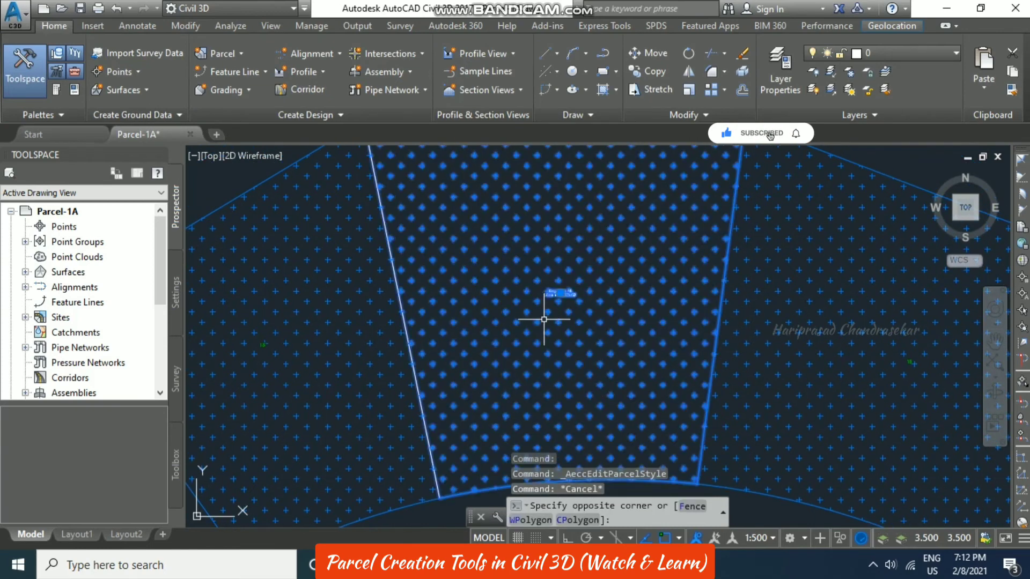
key("Escape")
left_click(552, 298)
scroll(551, 297, "down", 2)
middle_click_drag(528, 250, 523, 275)
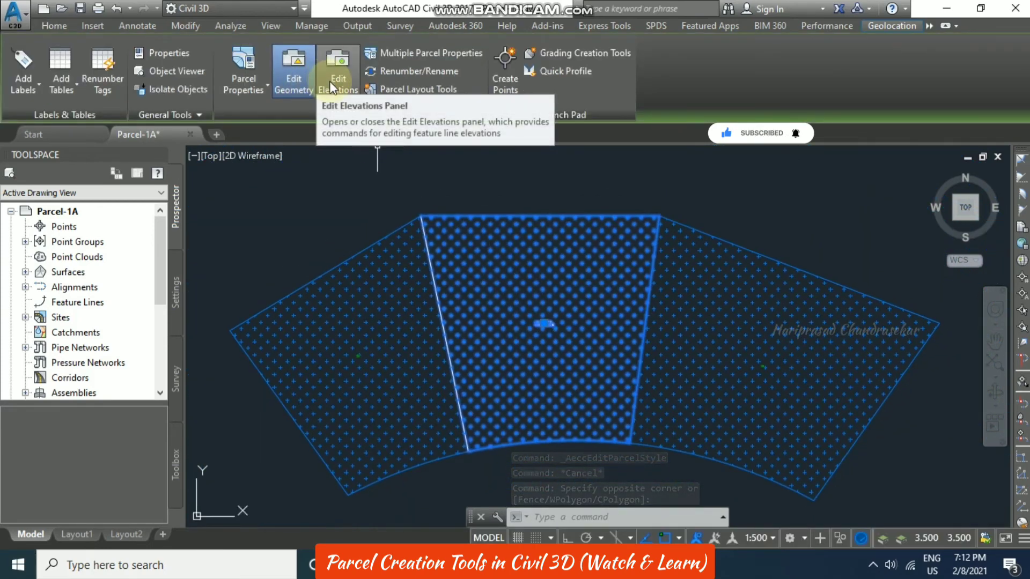
Start Multiple Parcel Properties, choosing the P (Polylines) selection option.
left_click(436, 55)
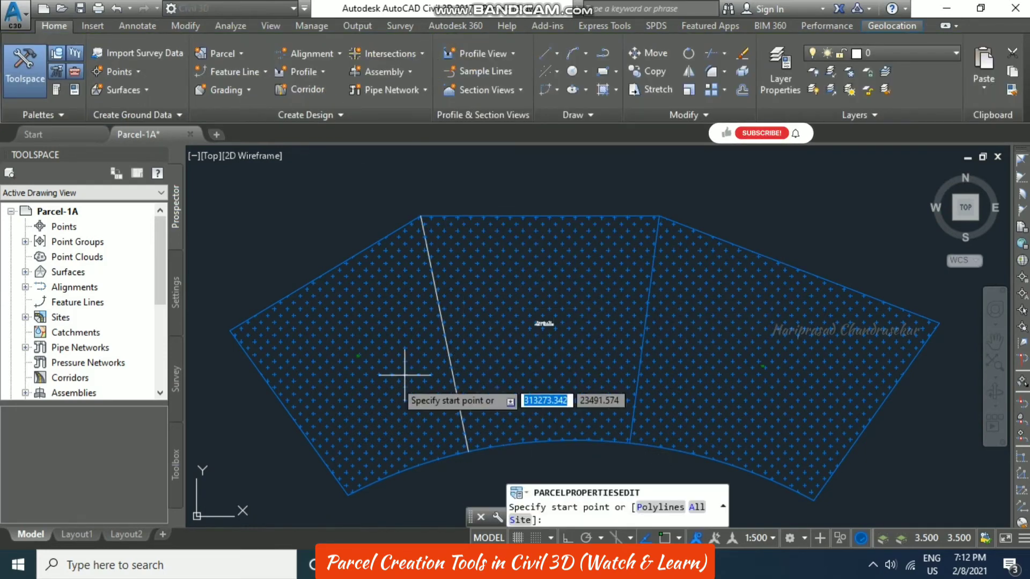
type("P")
key("Return")
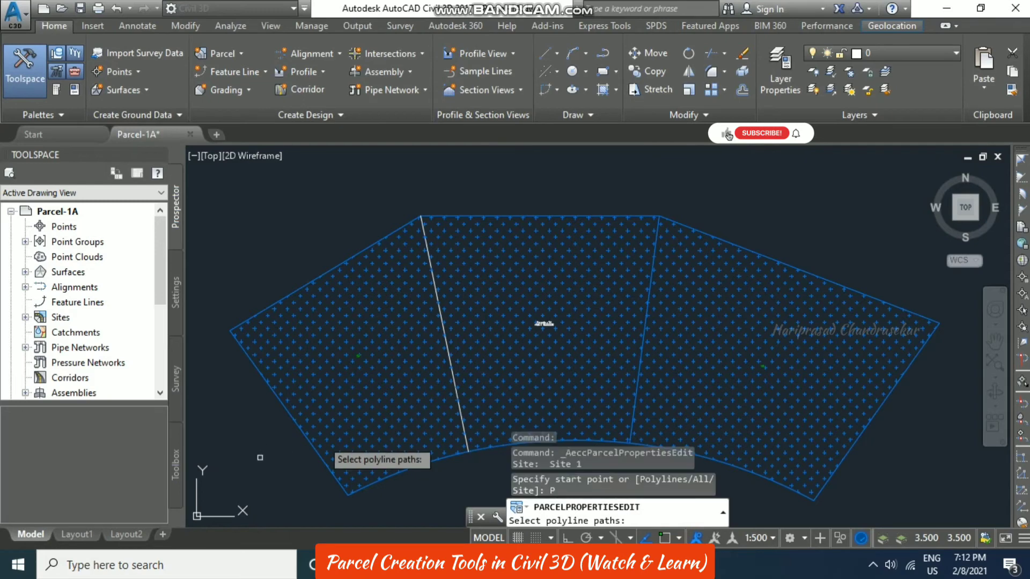
middle_click_drag(298, 423, 307, 386)
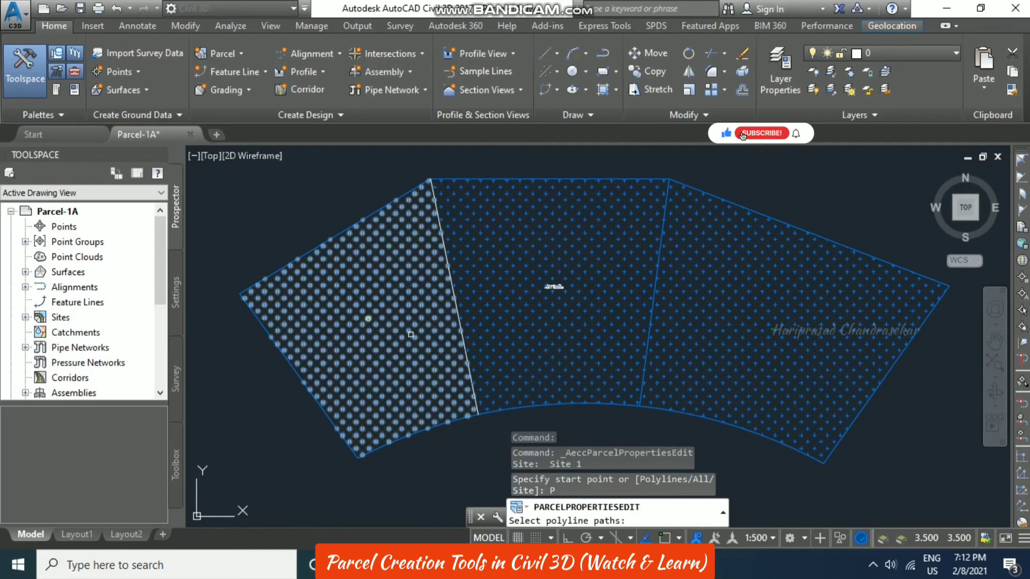
key("Escape")
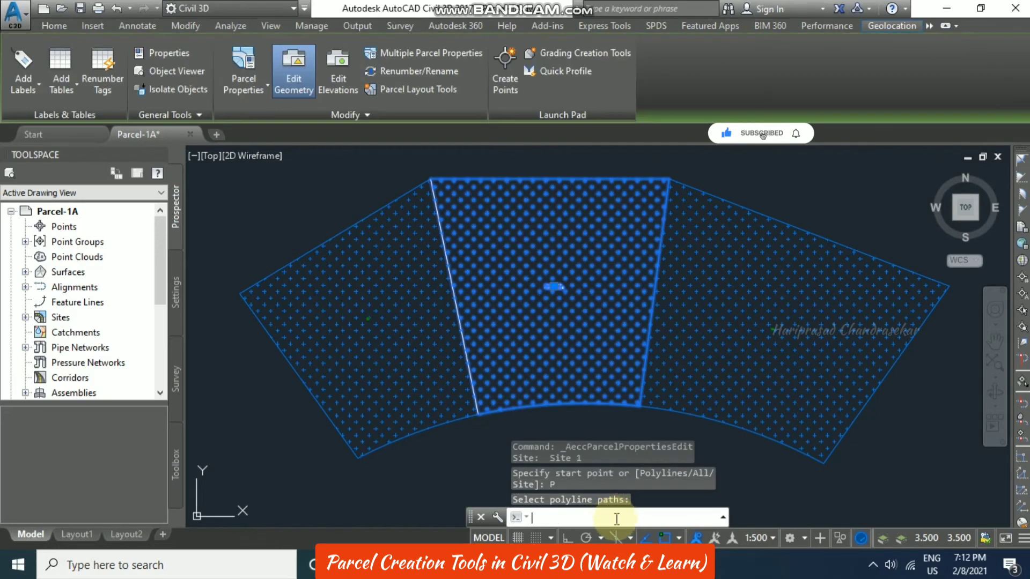
key("Return")
Draw selection lines across the curved-street lots and pick the middle parcel.
left_click(271, 410)
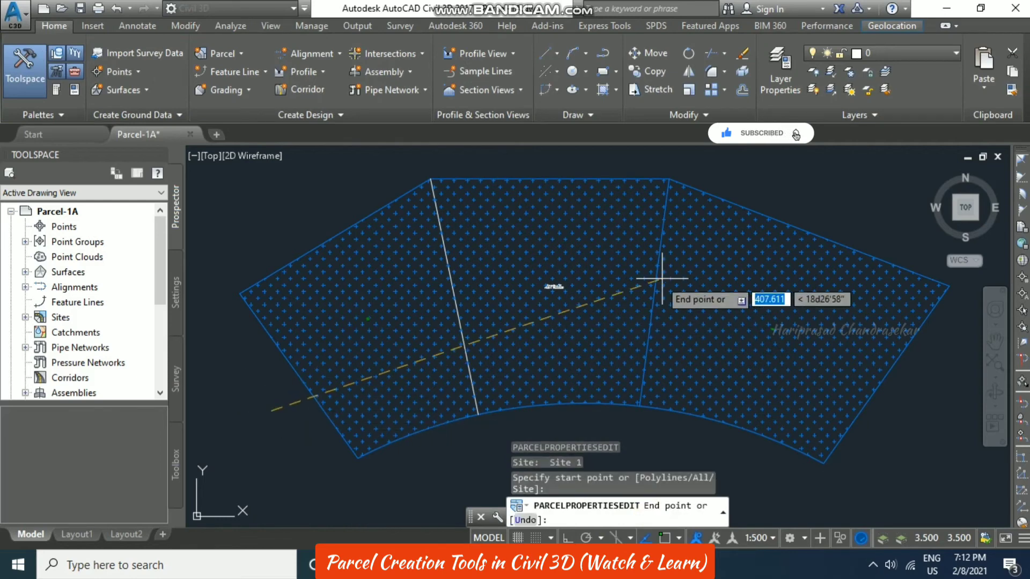
left_click(811, 223)
key("Return")
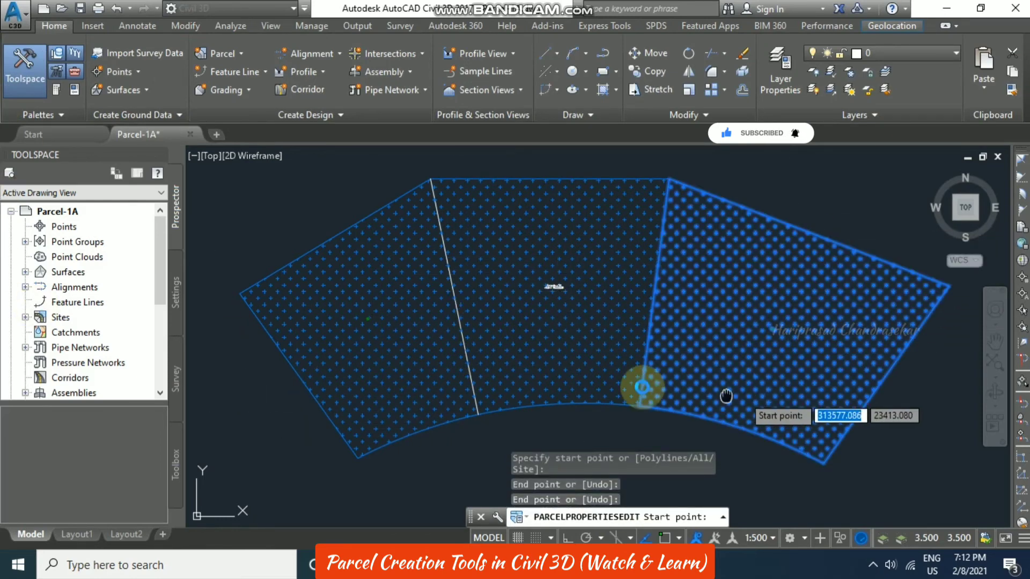
middle_click_drag(690, 395, 568, 375)
left_click(816, 379)
middle_click_drag(353, 270, 476, 271)
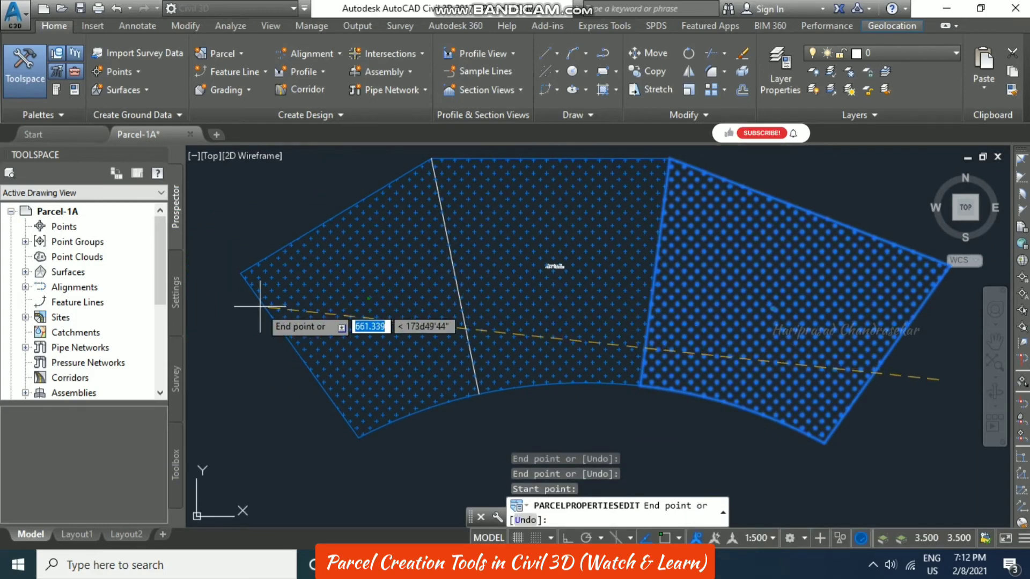
left_click(260, 213)
key("Return")
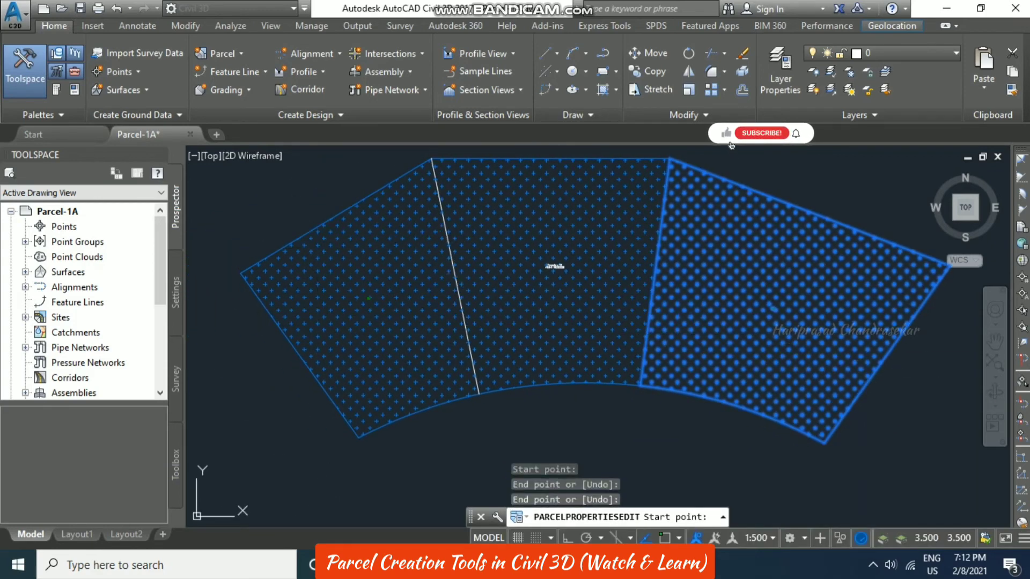
left_click(555, 266)
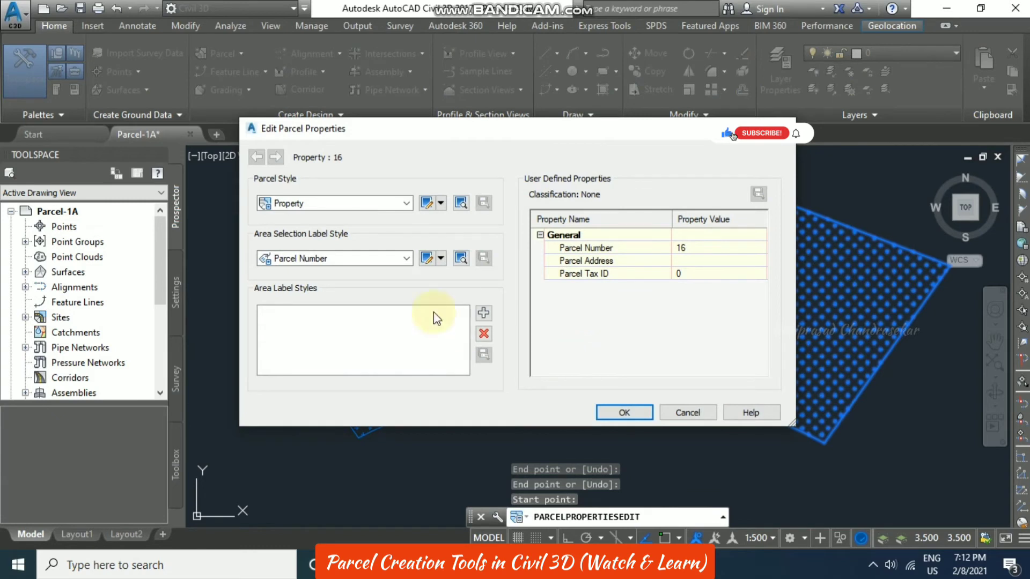
Give lot Property : 16 the Name Square meter & Acres area label style and confirm.
left_click(408, 260)
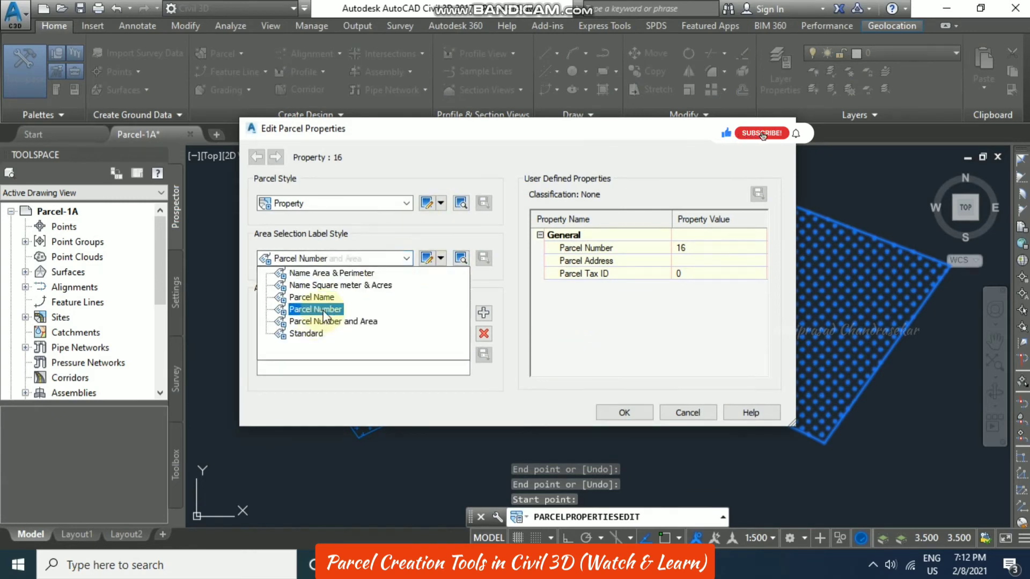
left_click(343, 286)
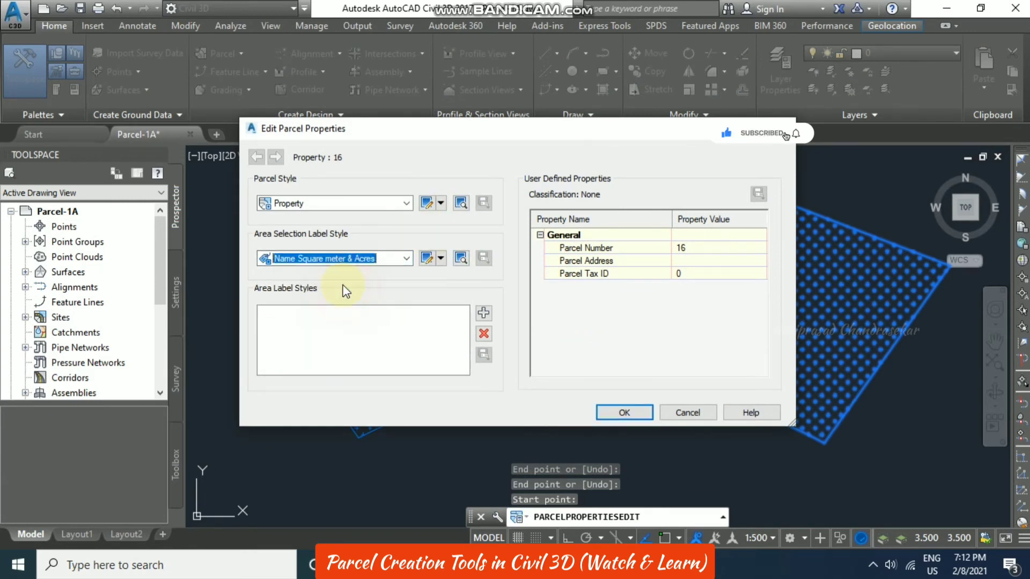
left_click(721, 250)
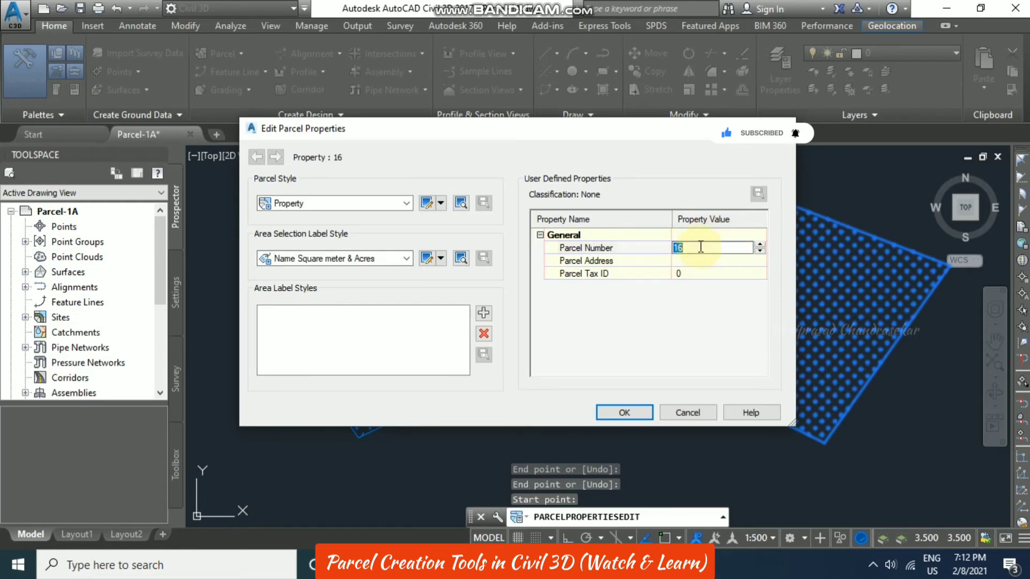
left_click(624, 411)
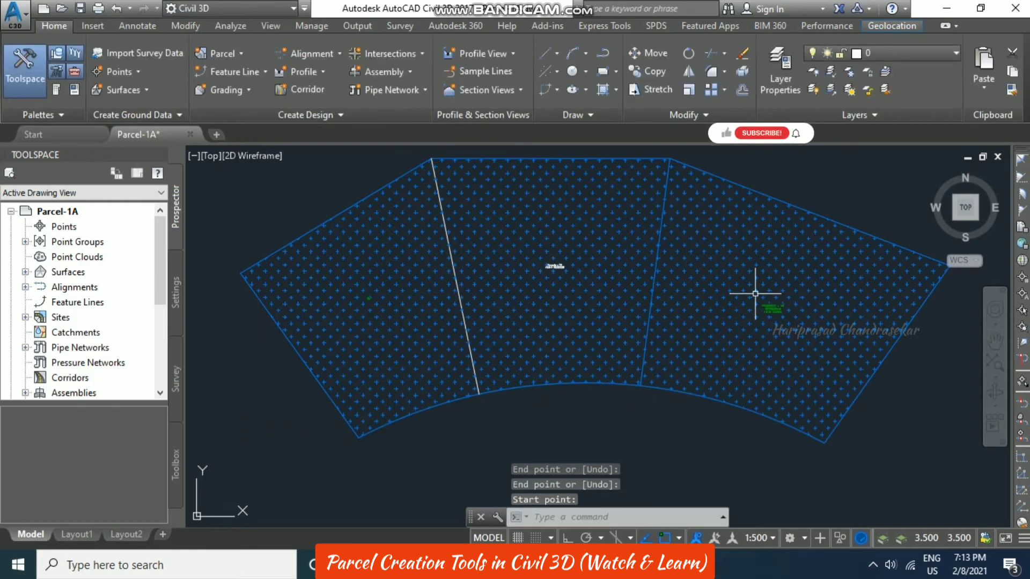
Zoom out to the whole site, select the left lot, and list the Add Tables options.
key("Escape")
key("Escape")
scroll(687, 306, "down", 2)
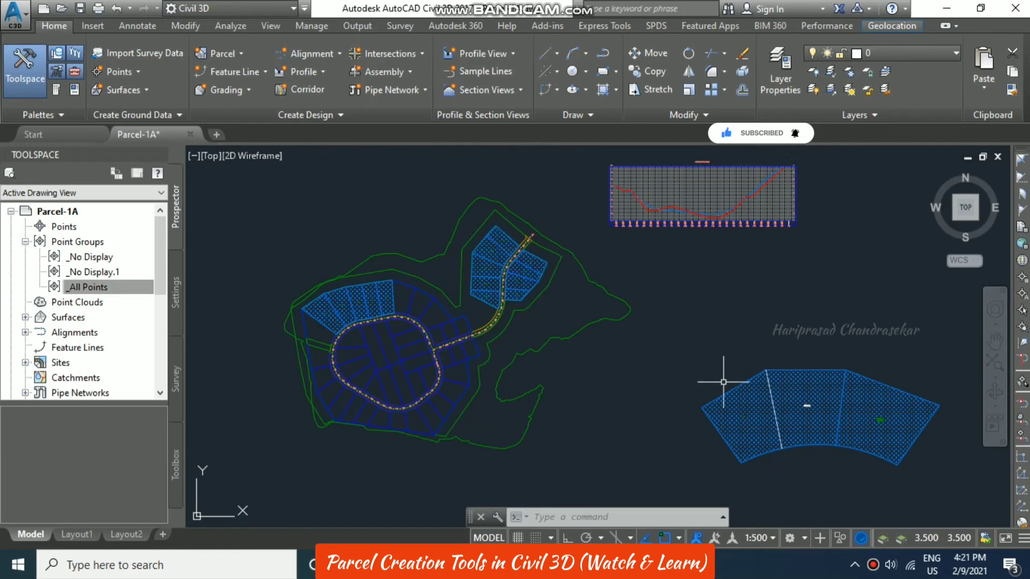
left_click(747, 384)
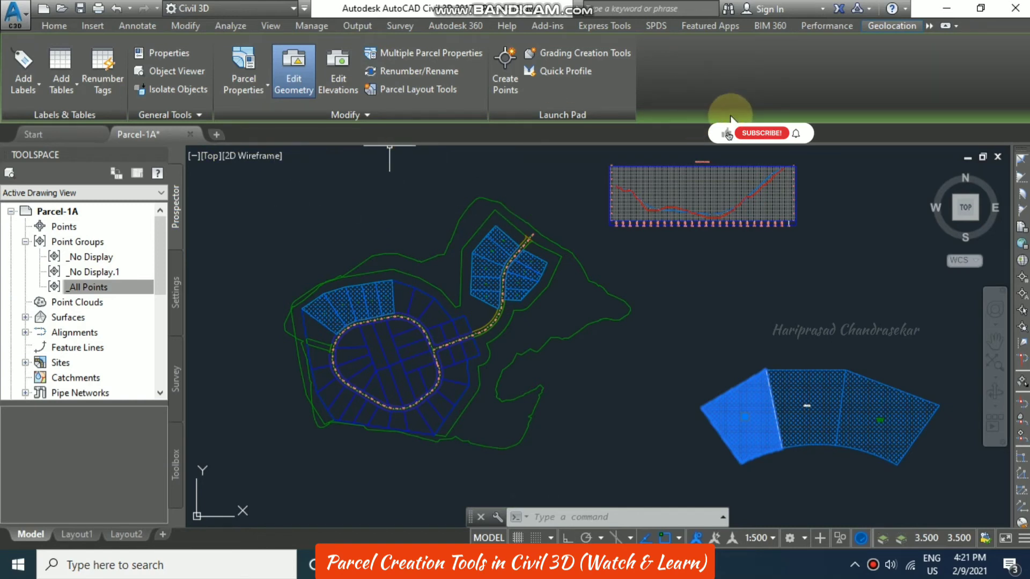
left_click(63, 85)
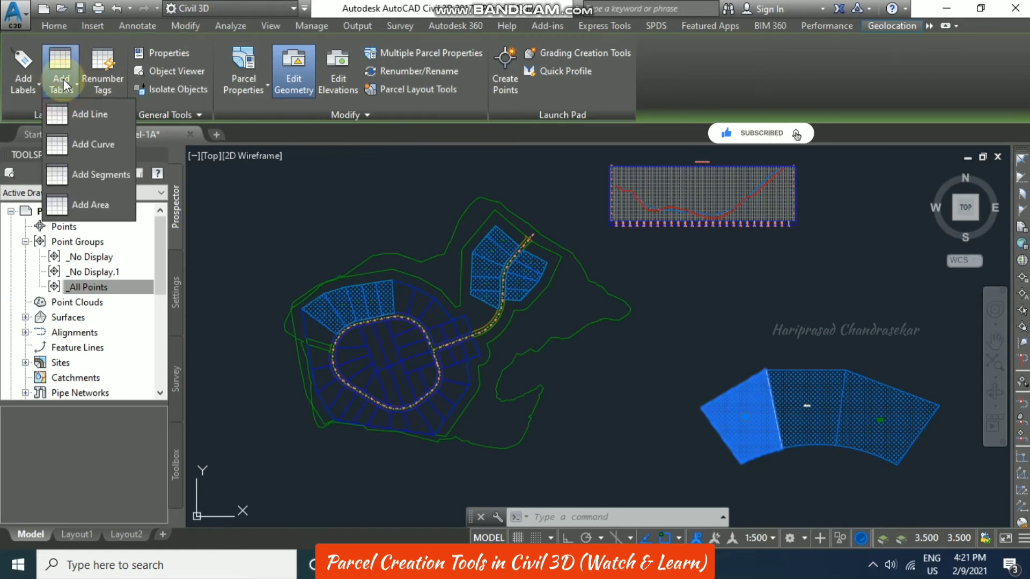
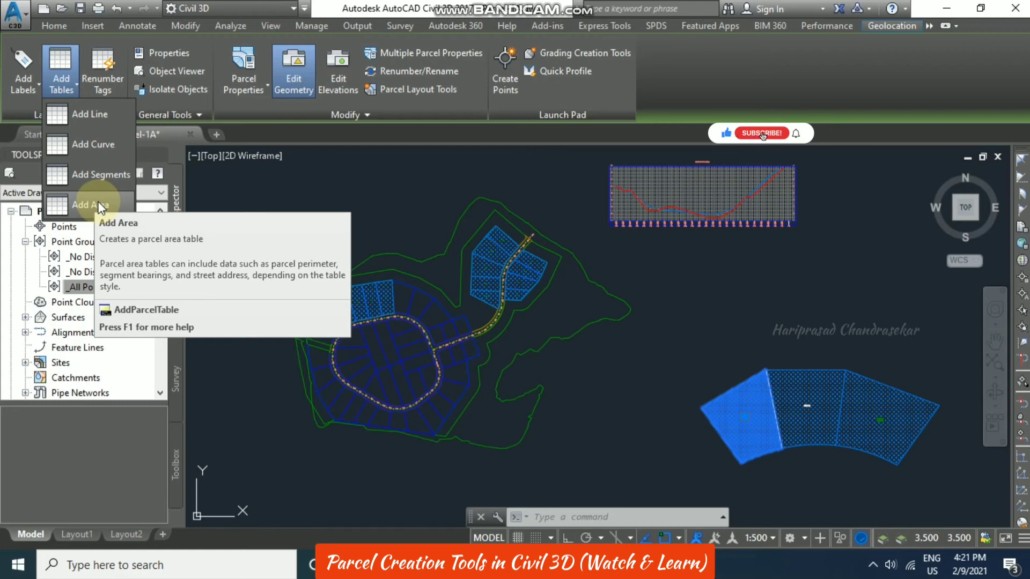
Start an Add Area parcel table with the Area Perimeter Length and Bearing style, picking a parcel from the drawing.
left_click(101, 207)
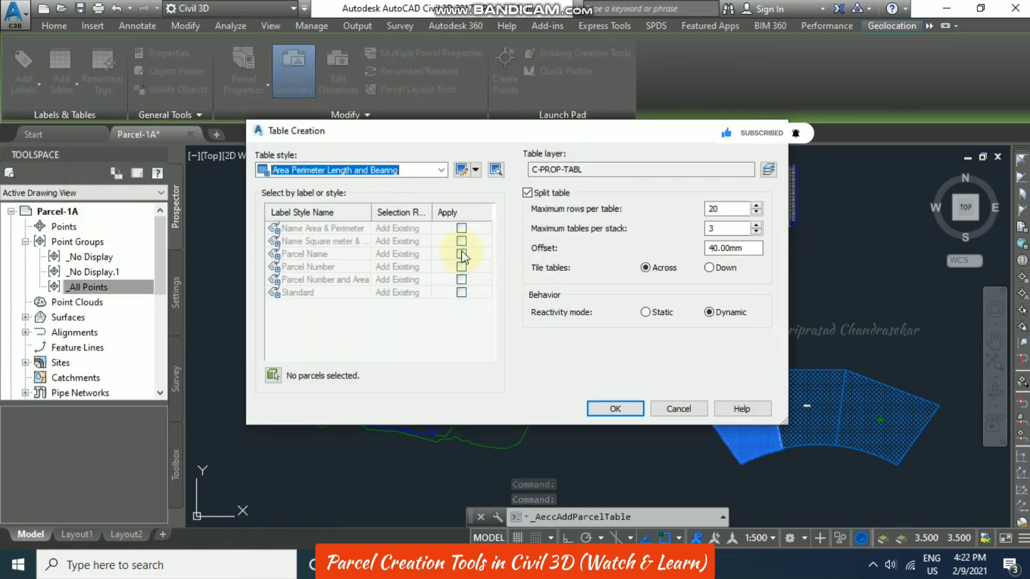
left_click(274, 376)
left_click(334, 287)
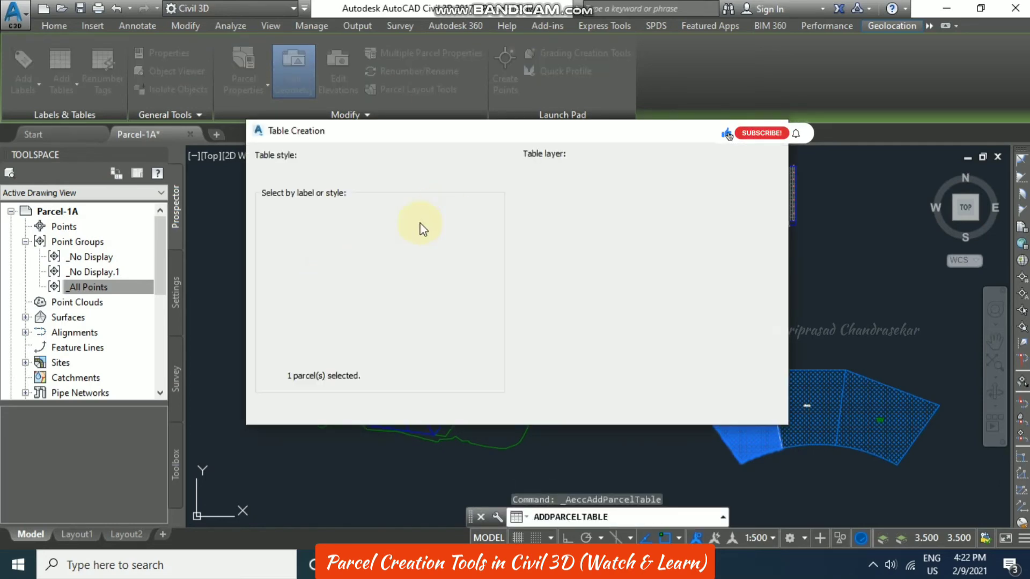
left_click(273, 375)
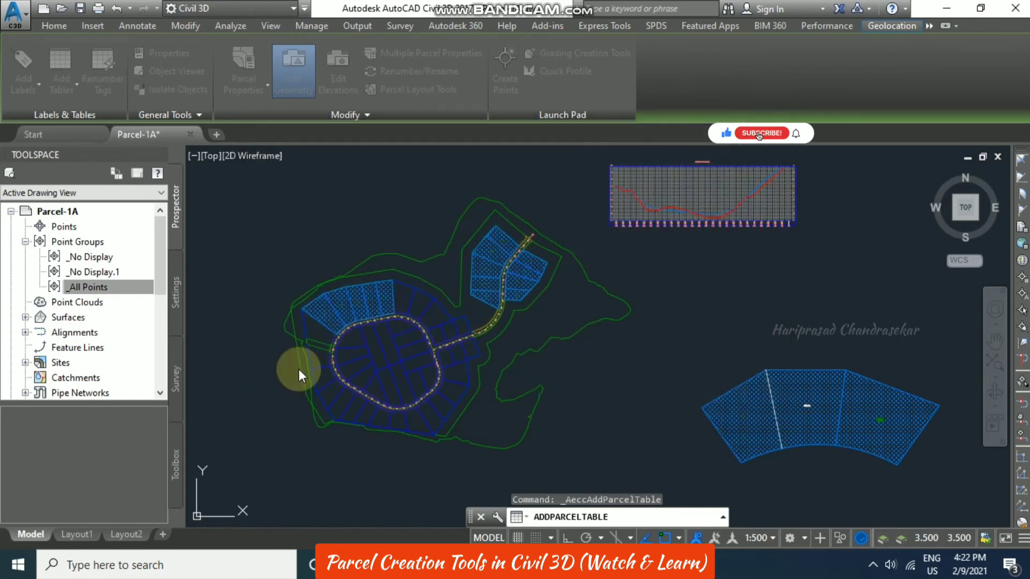
Window-select the subdivision parcels in two windows so 14 parcels are chosen for the table.
left_click(278, 193)
left_click(580, 361)
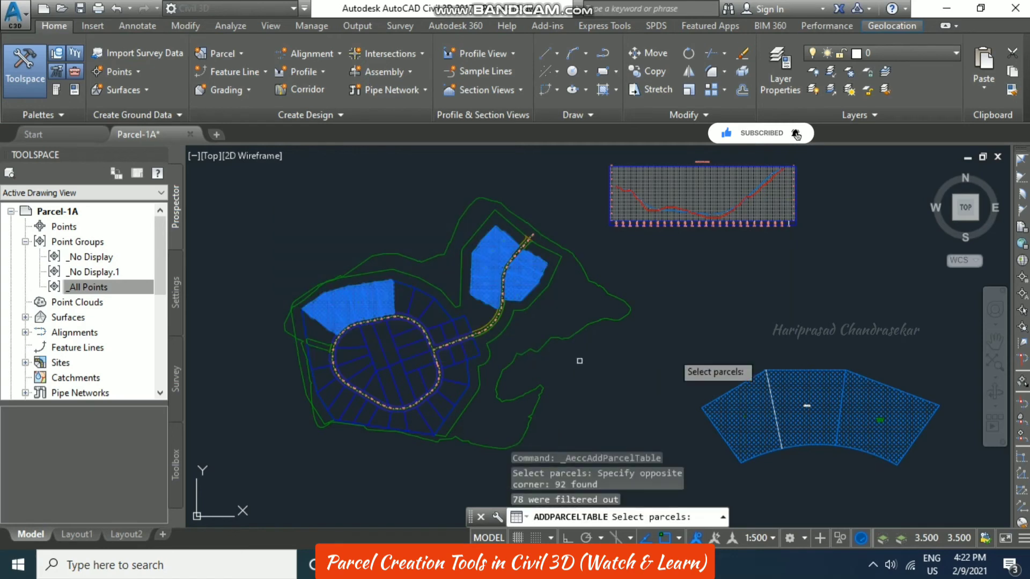
left_click(678, 317)
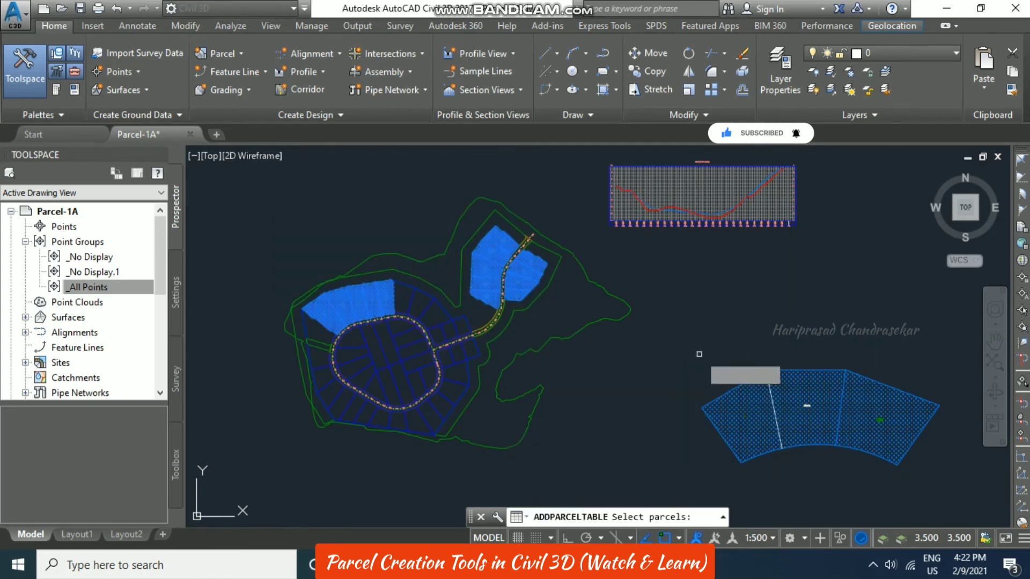
left_click(699, 354)
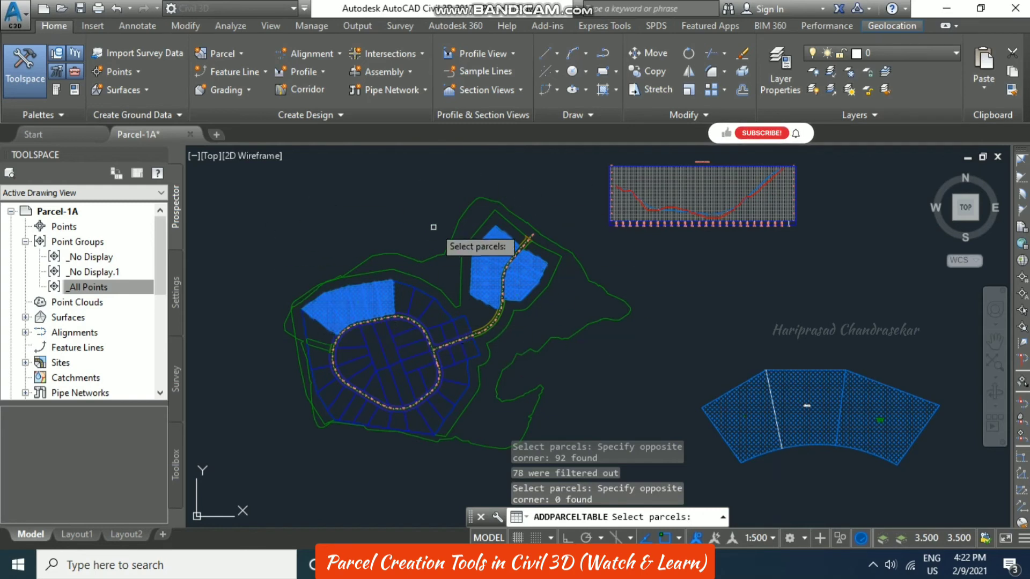
key("Return")
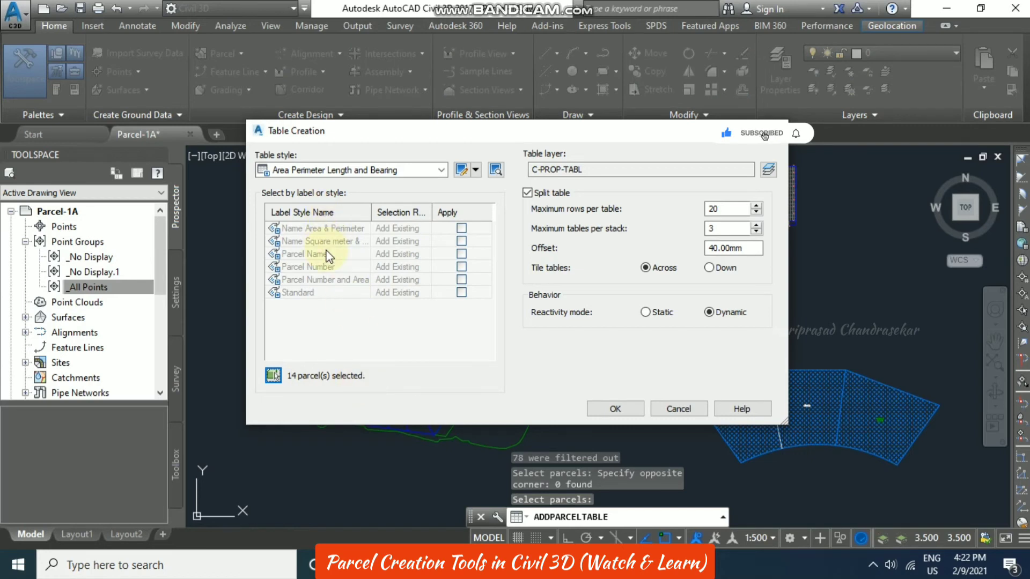
Include parcels with the Standard label style in the table, confirm, and begin placing it.
left_click(462, 229)
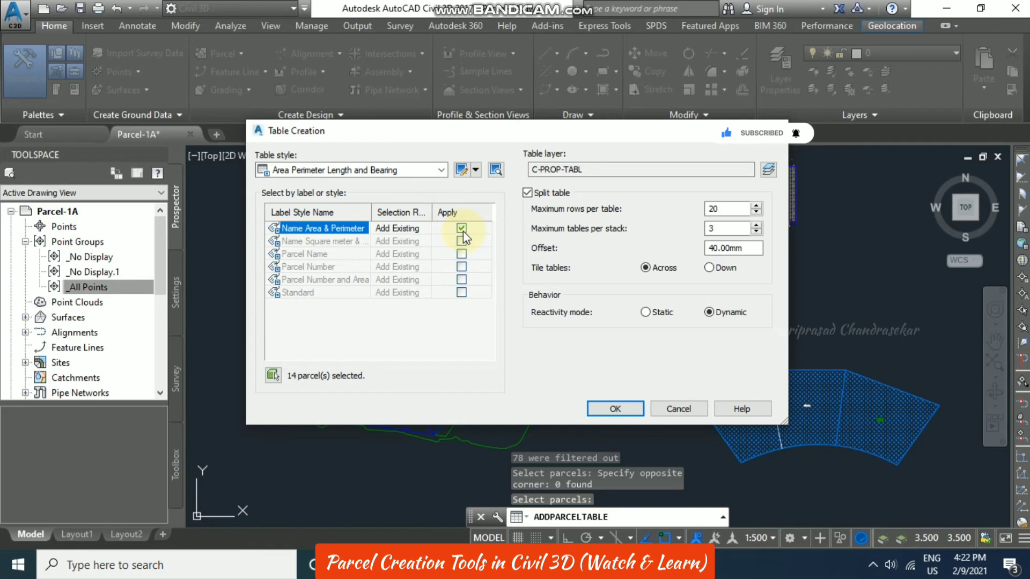
left_click(461, 228)
left_click(463, 242)
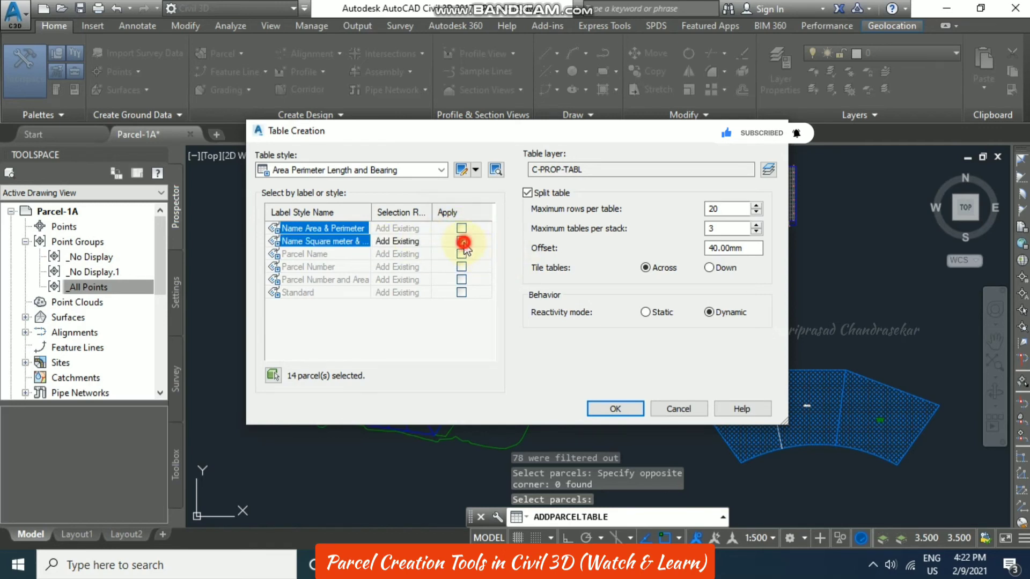
left_click(346, 241)
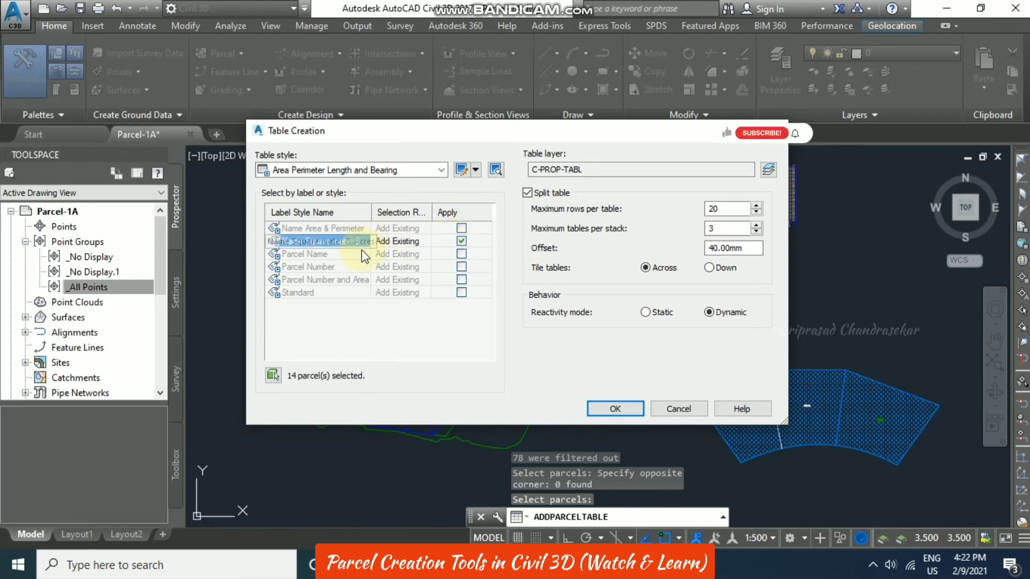
left_click(461, 292)
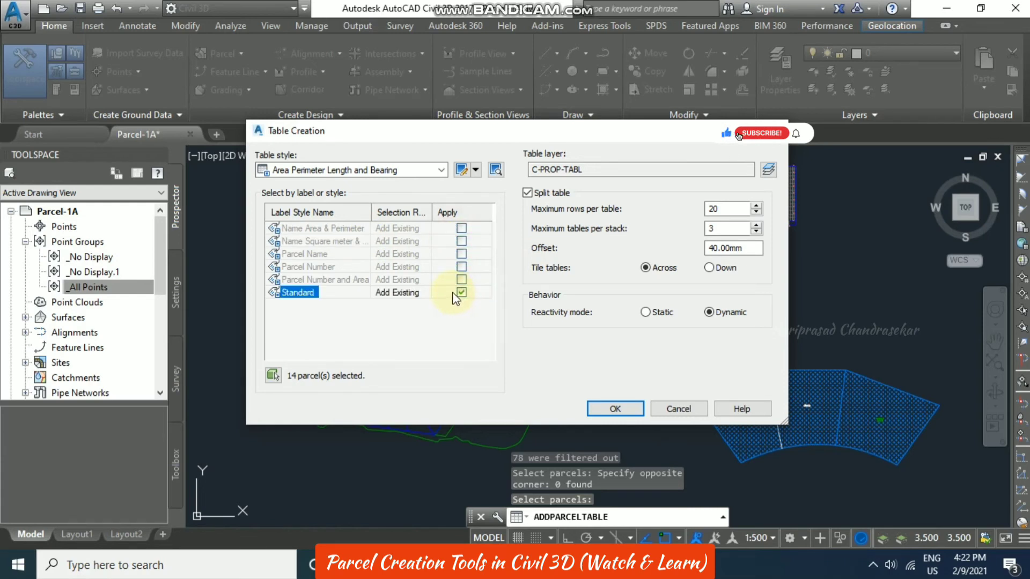
left_click(623, 409)
key("Return")
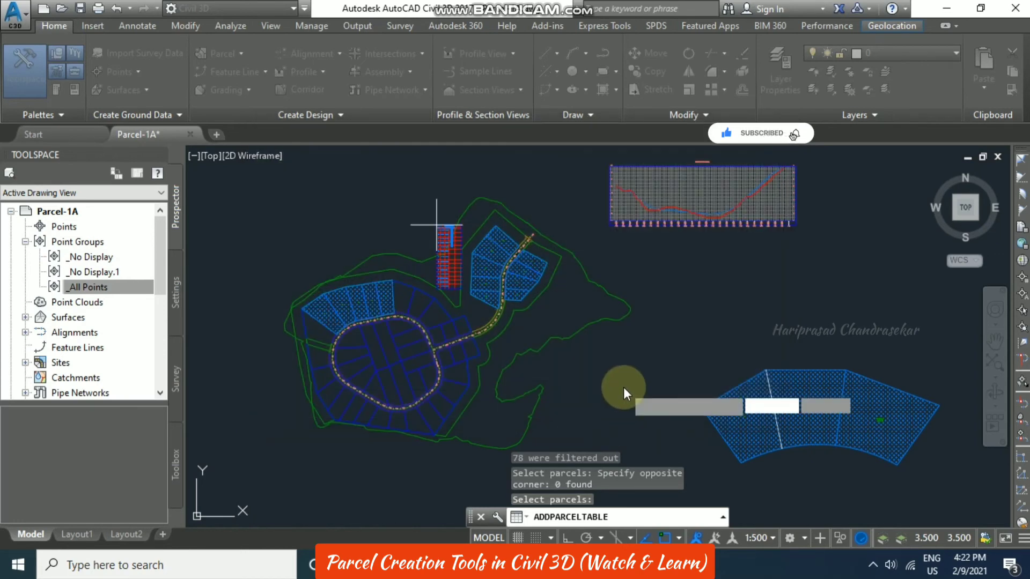
Place the Parcel Area Table's upper-left corner to the left of the parcels and zoom in.
mouse_move(408, 241)
middle_mouse_down()
mouse_move(511, 218)
mouse_move(560, 236)
middle_mouse_up()
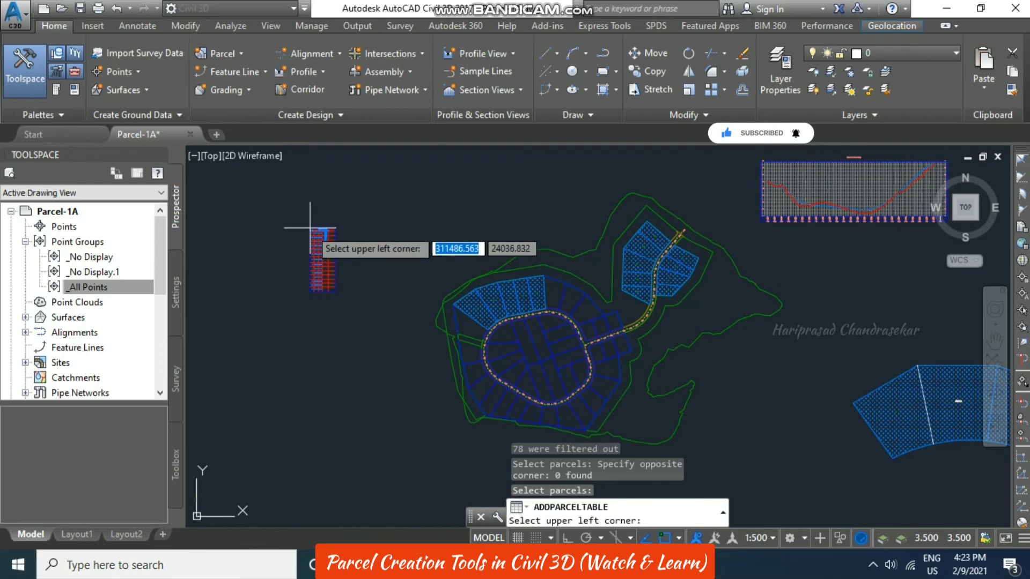
left_click(313, 224)
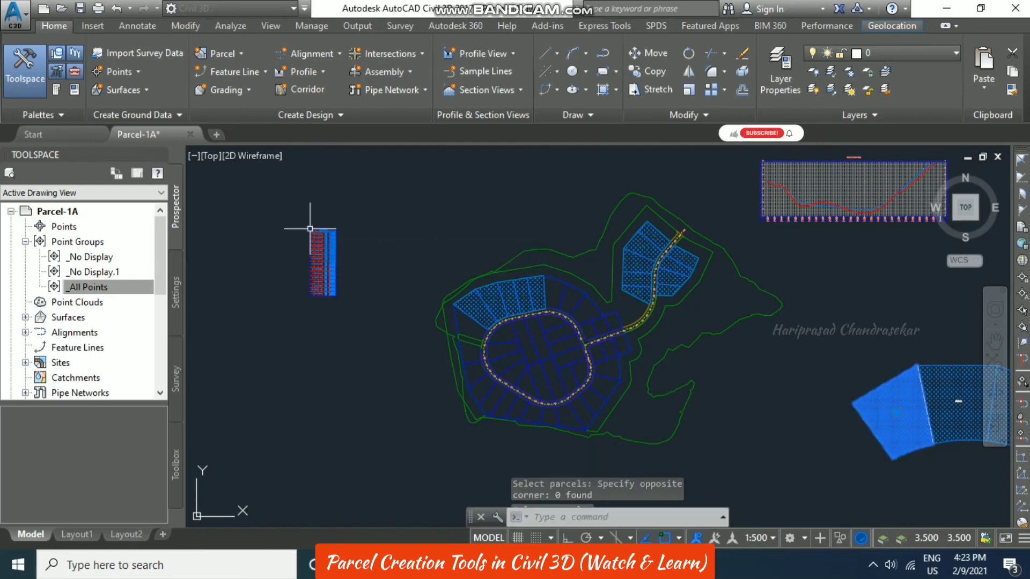
scroll(313, 224, "up", 8)
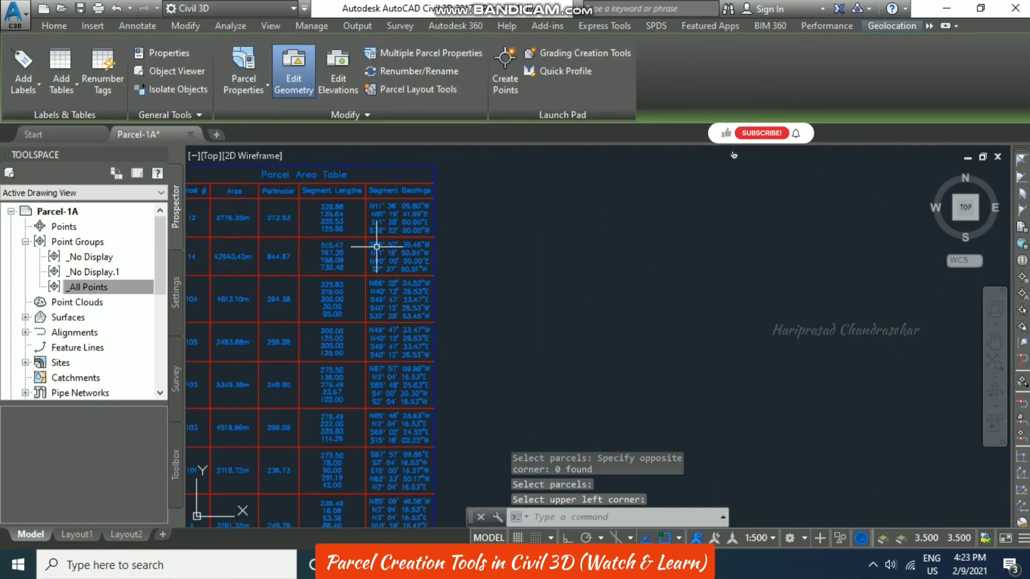
scroll(504, 229, "up", 2)
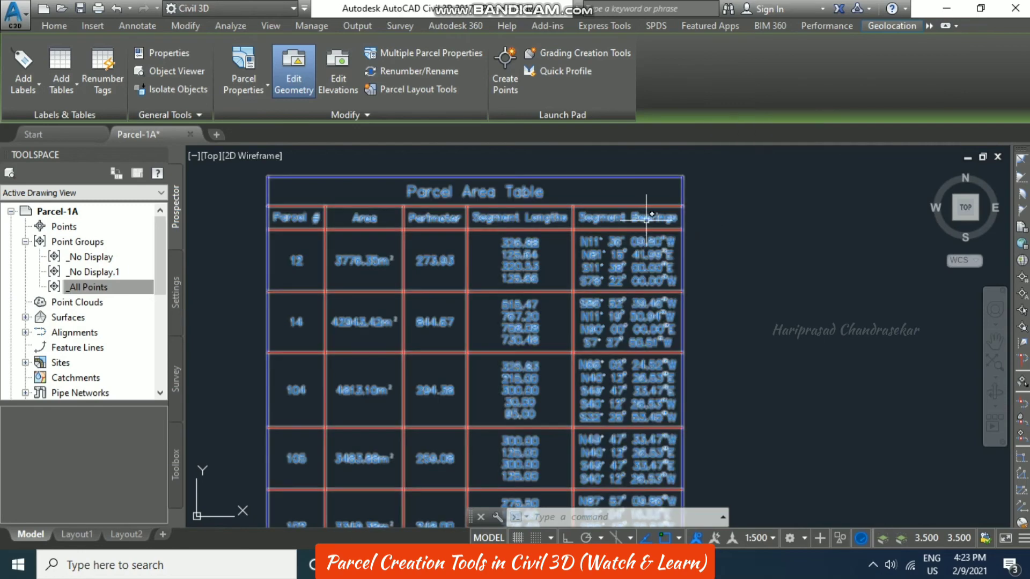
Select the placed Parcel Area Table.
key("Escape")
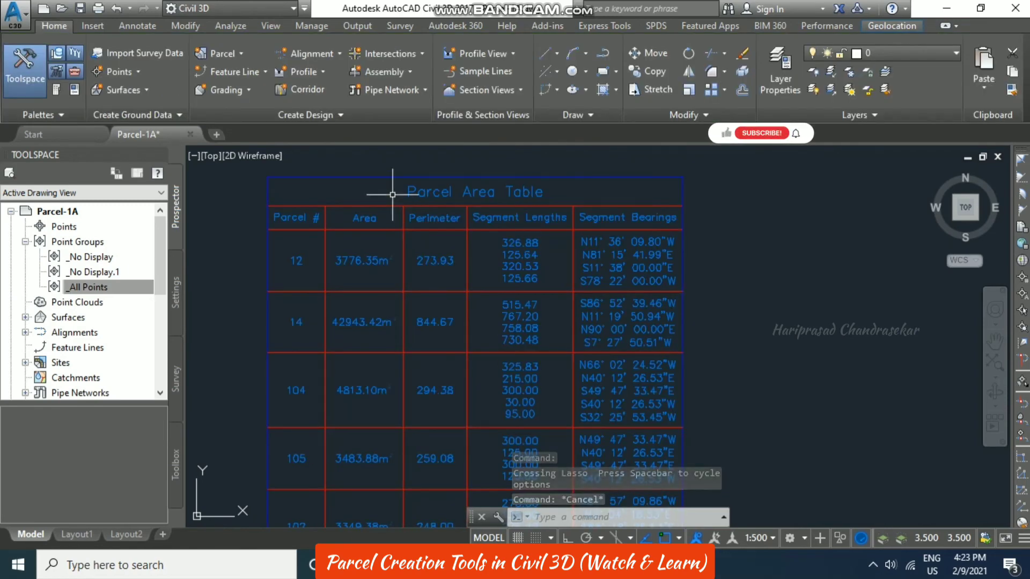
scroll(389, 201, "down", 2)
left_click(450, 183)
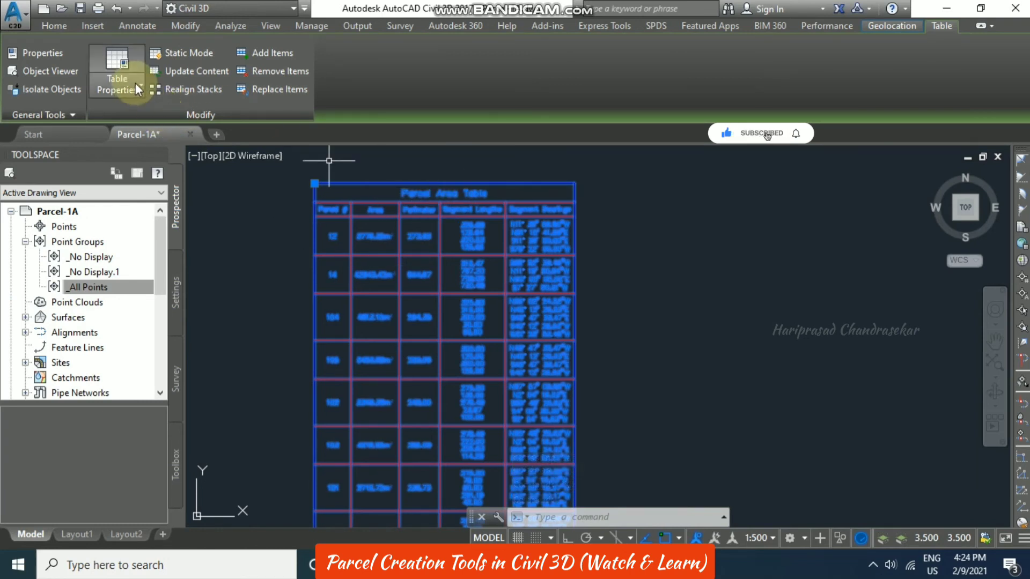
Turn on Title Area Fill in the Area Perimeter Length and Bearing table style.
left_click(115, 88)
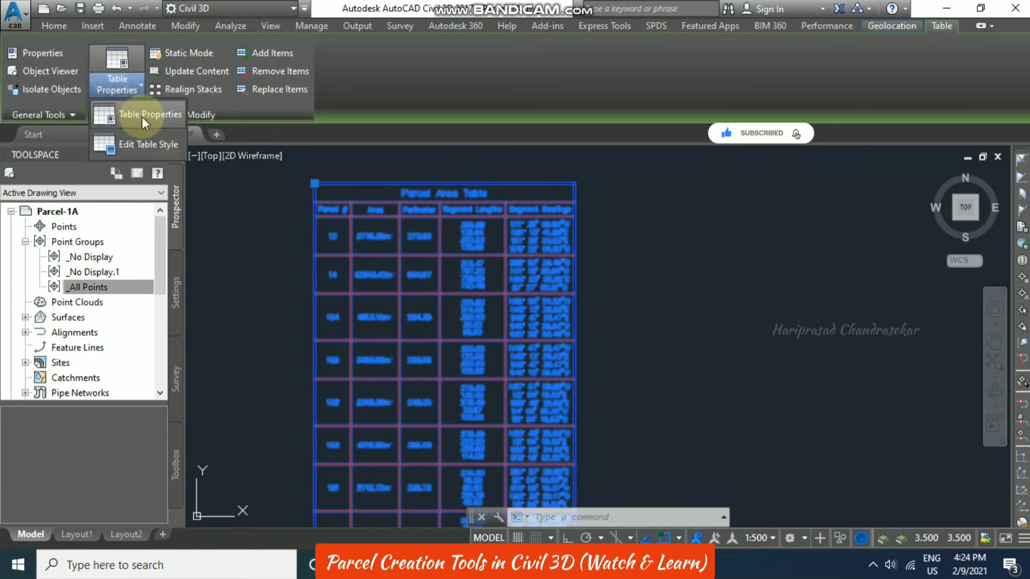
left_click(149, 140)
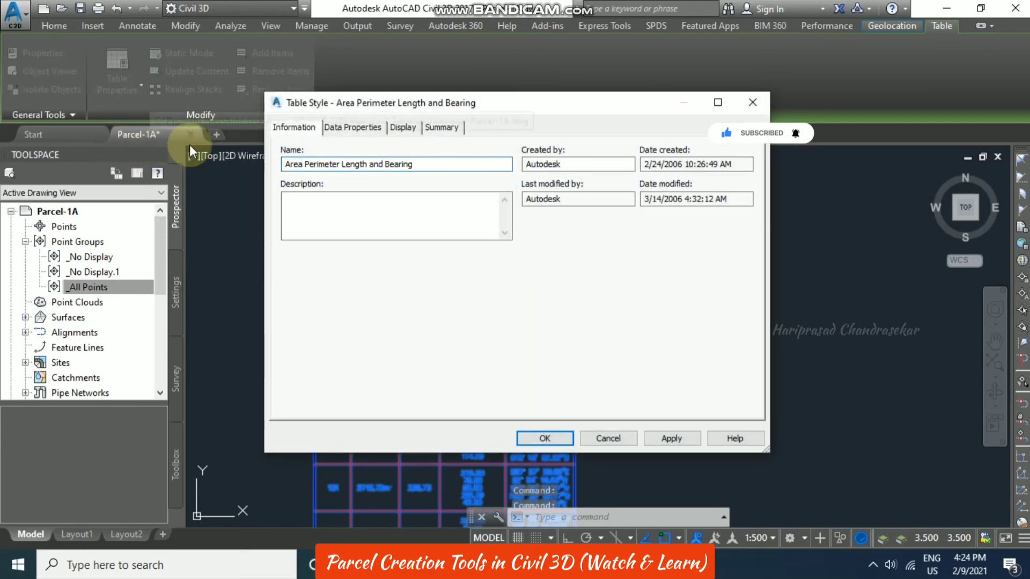
left_click(347, 129)
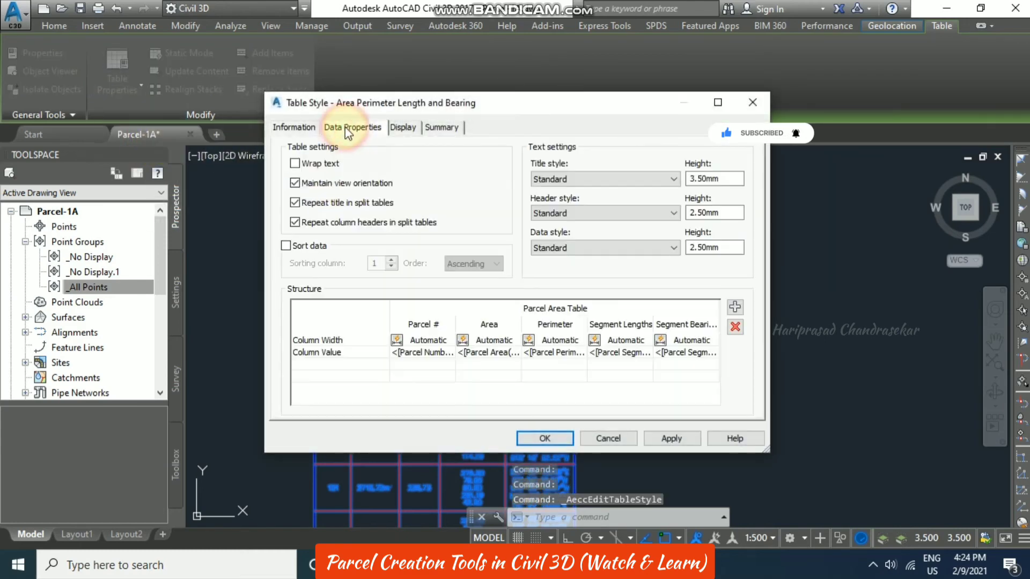
left_click(402, 129)
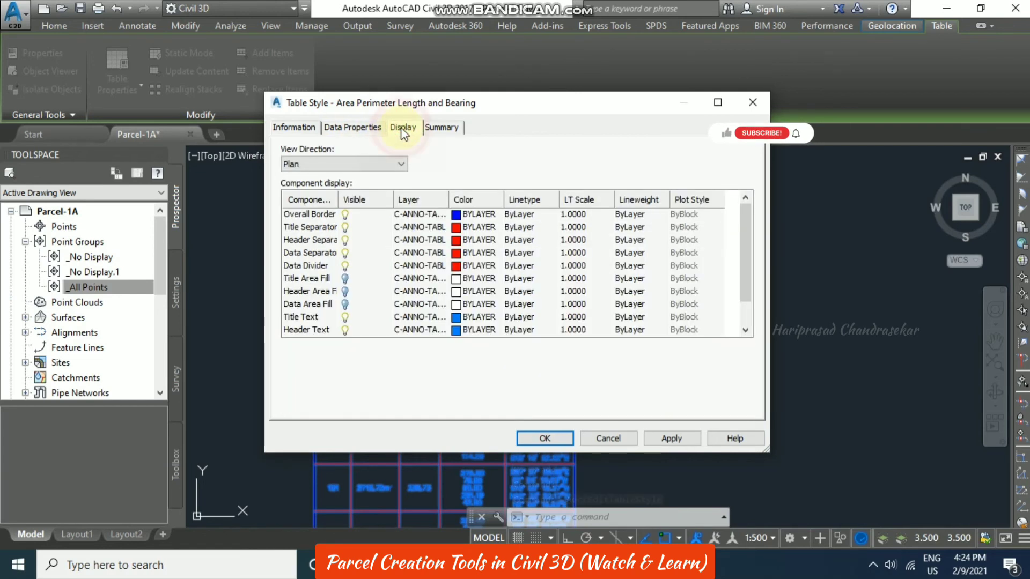
left_click(343, 279)
left_click(446, 128)
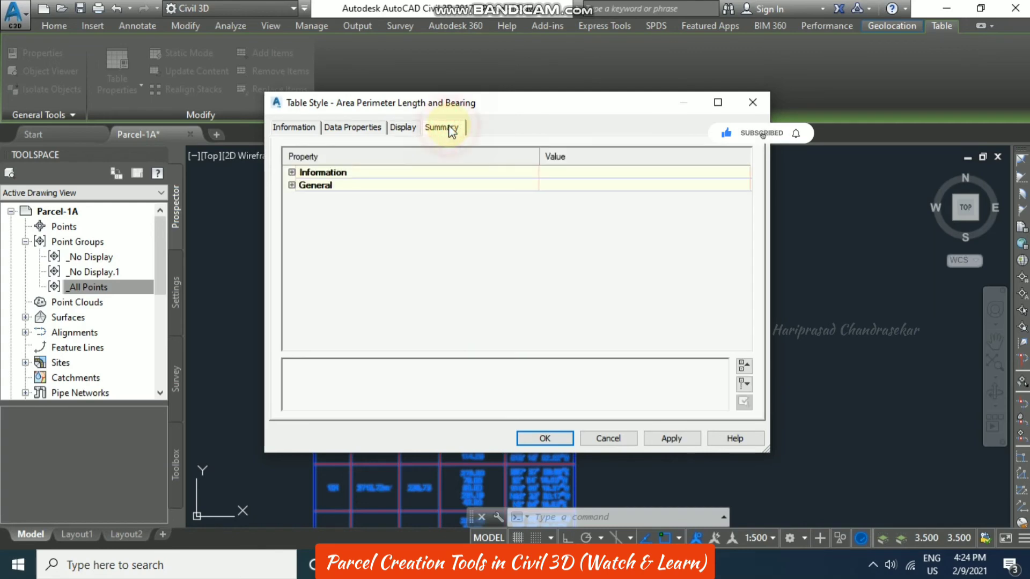
left_click(544, 439)
left_click(490, 248)
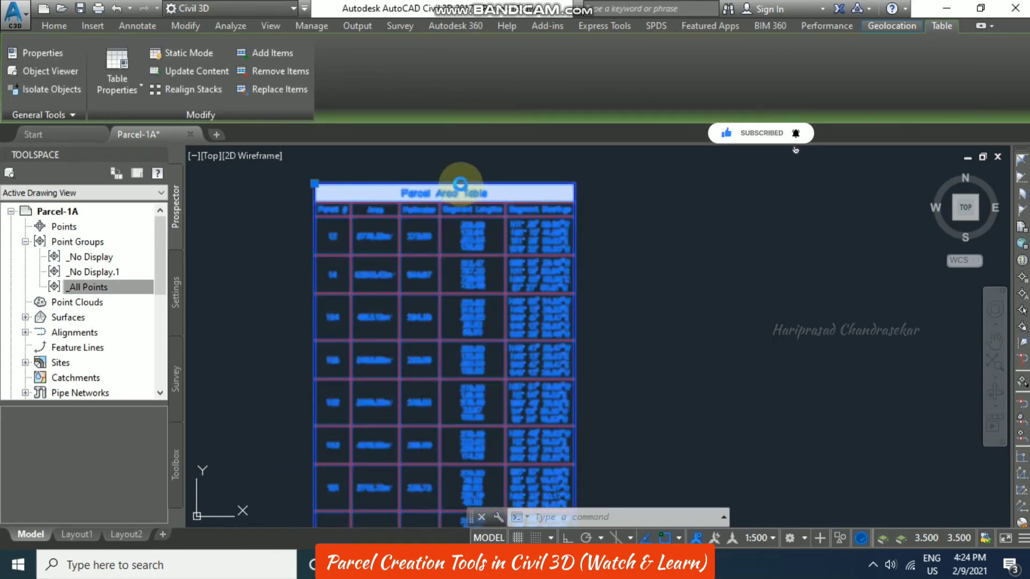
key("Escape")
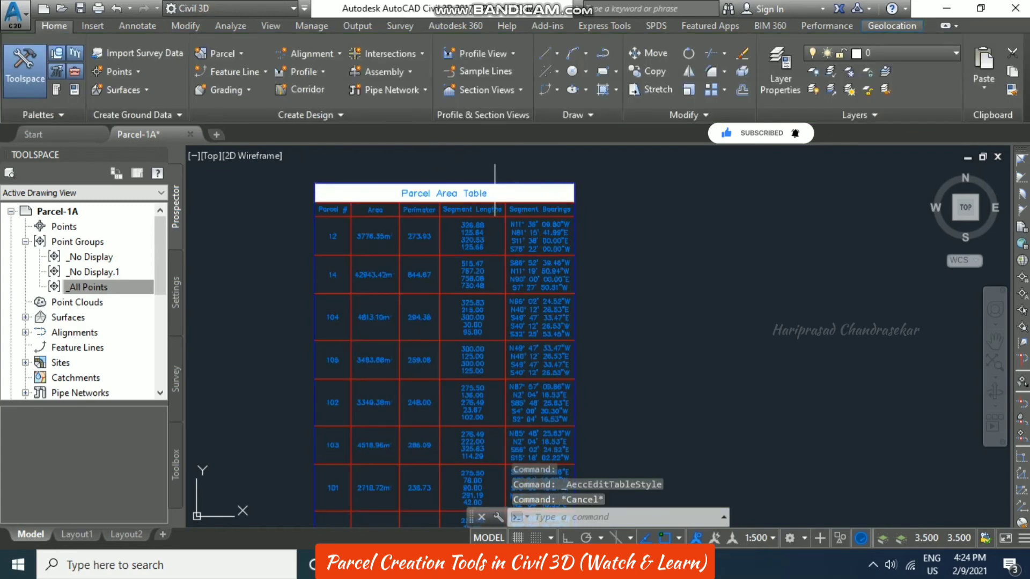
left_click(545, 186)
left_click(533, 169)
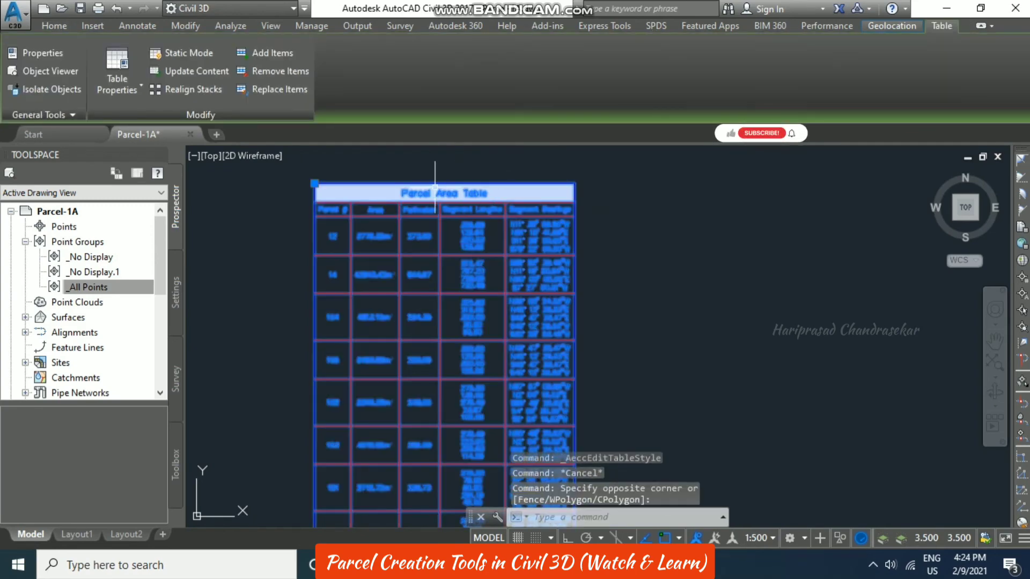
key("Escape")
scroll(419, 203, "down", 3)
scroll(499, 236, "up", 2)
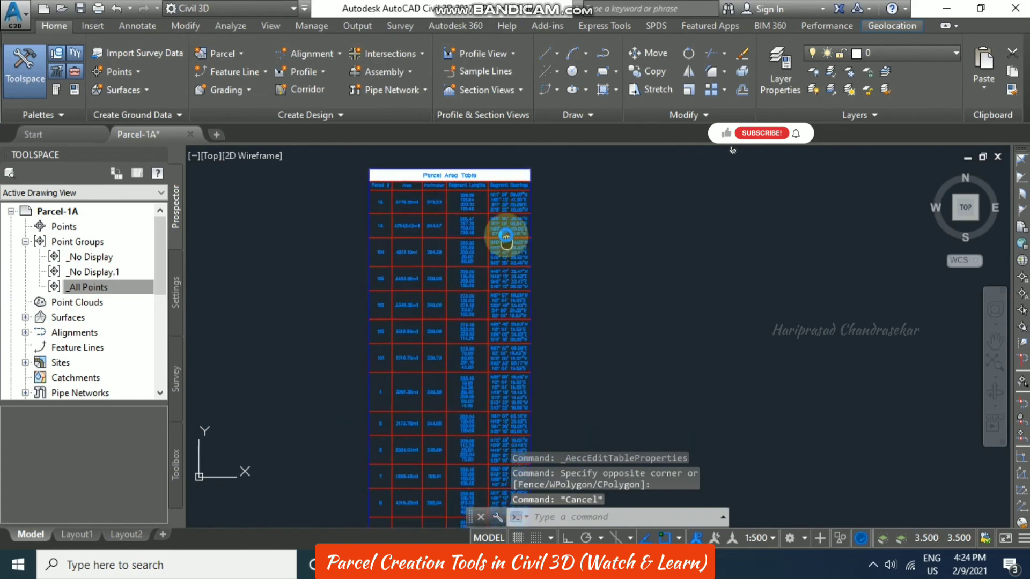
scroll(537, 220, "down", 1)
scroll(426, 430, "up", 5)
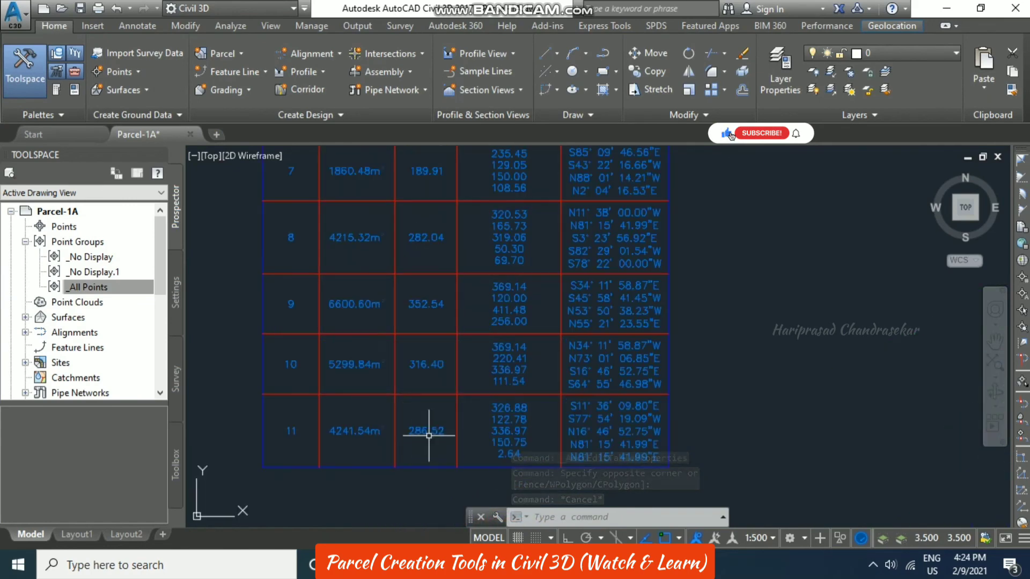
scroll(603, 350, "down", 4)
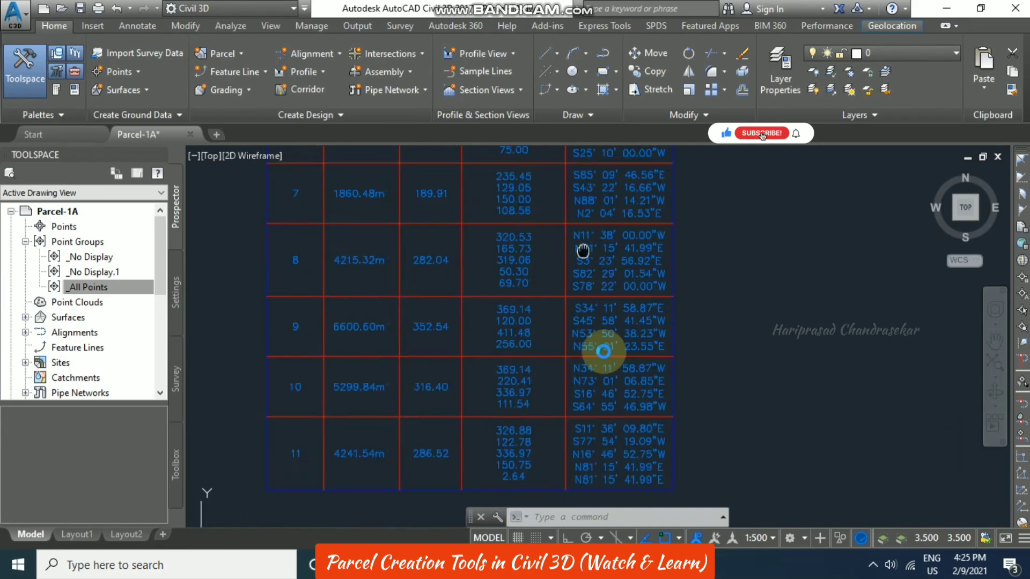
scroll(511, 226, "up", 4)
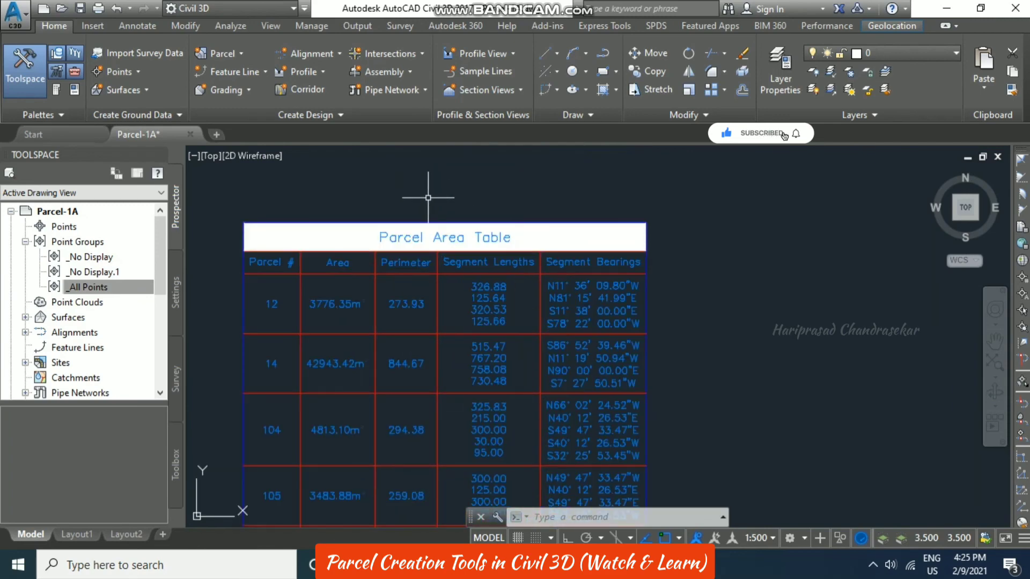
scroll(428, 197, "down", 4)
left_click(236, 56)
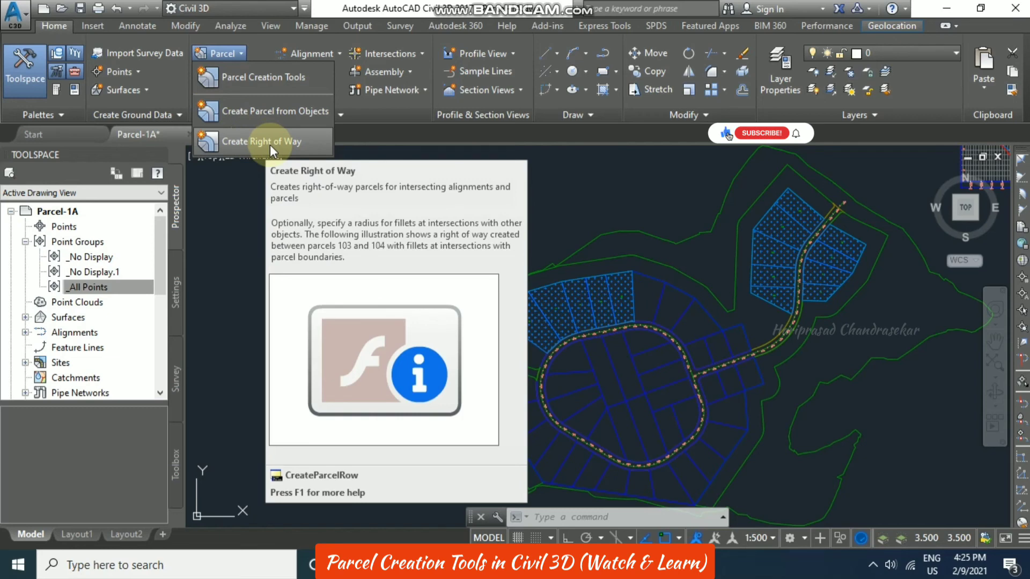
left_click(382, 188)
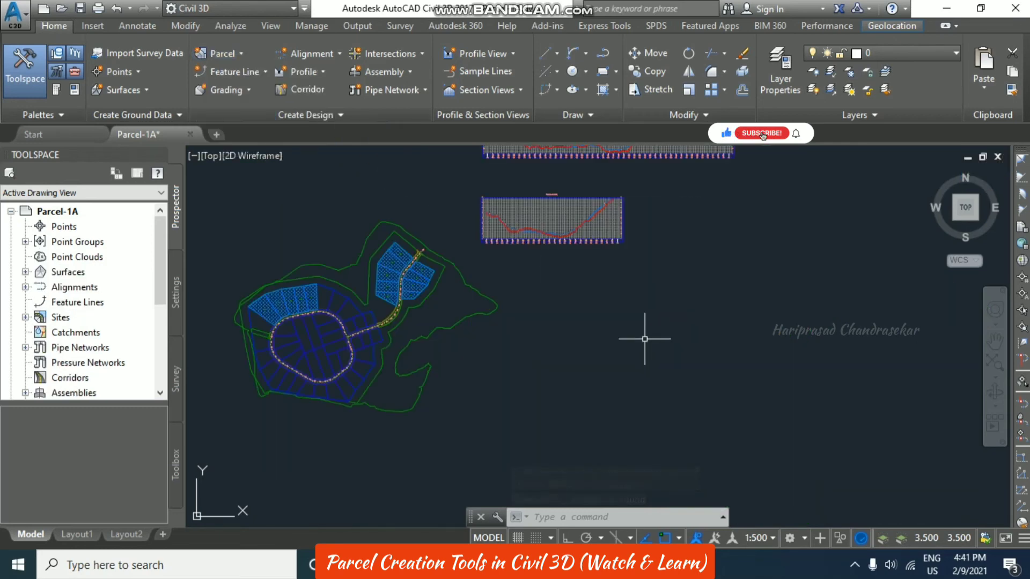
Draw a rectangle with REC in empty space beside the subdivision.
middle_click_drag(593, 323, 628, 343)
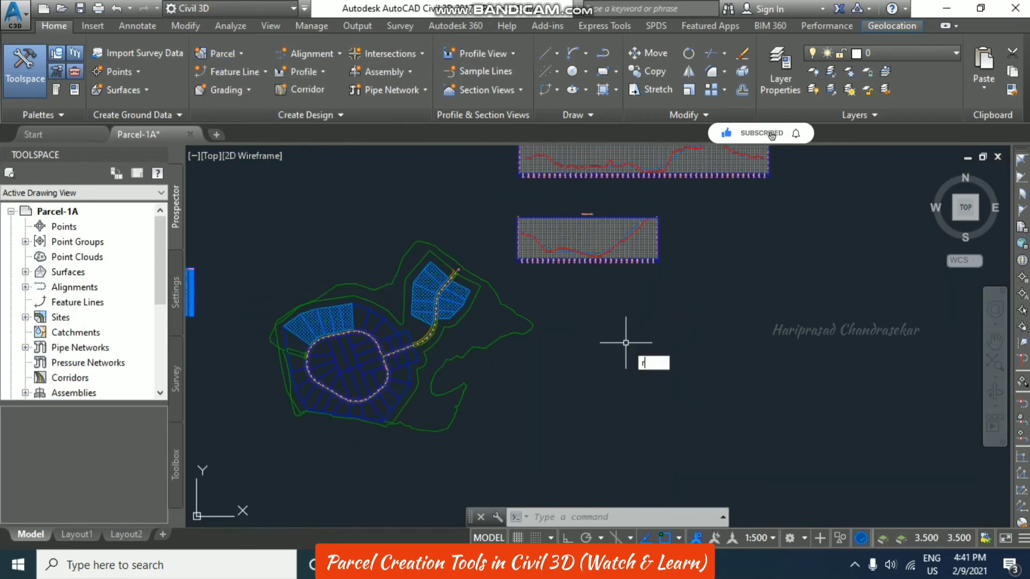
type("rec")
key("Return")
left_click(578, 327)
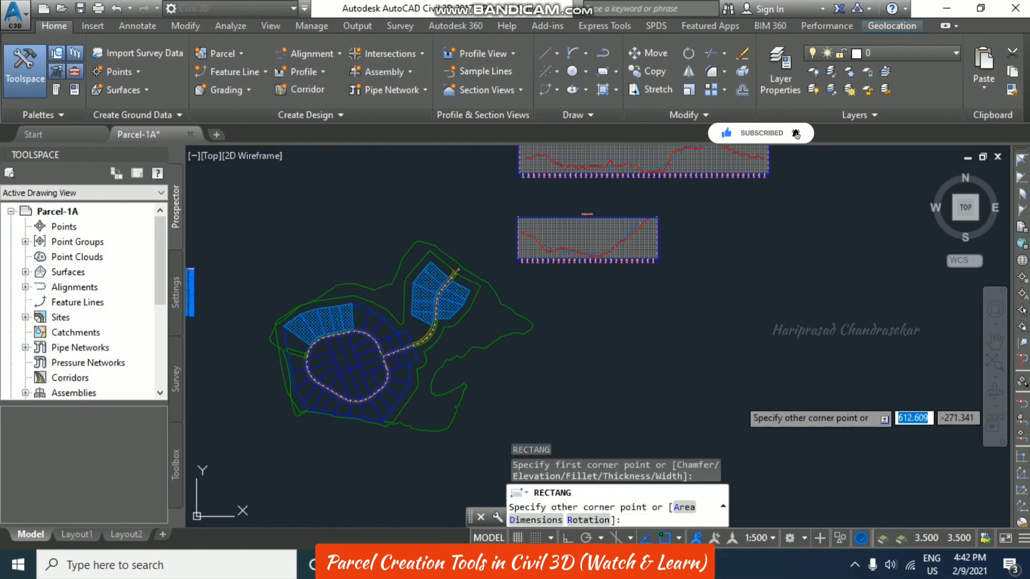
Convert the rectangle into a hatched parcel using Create Parcel from Objects.
left_click(241, 53)
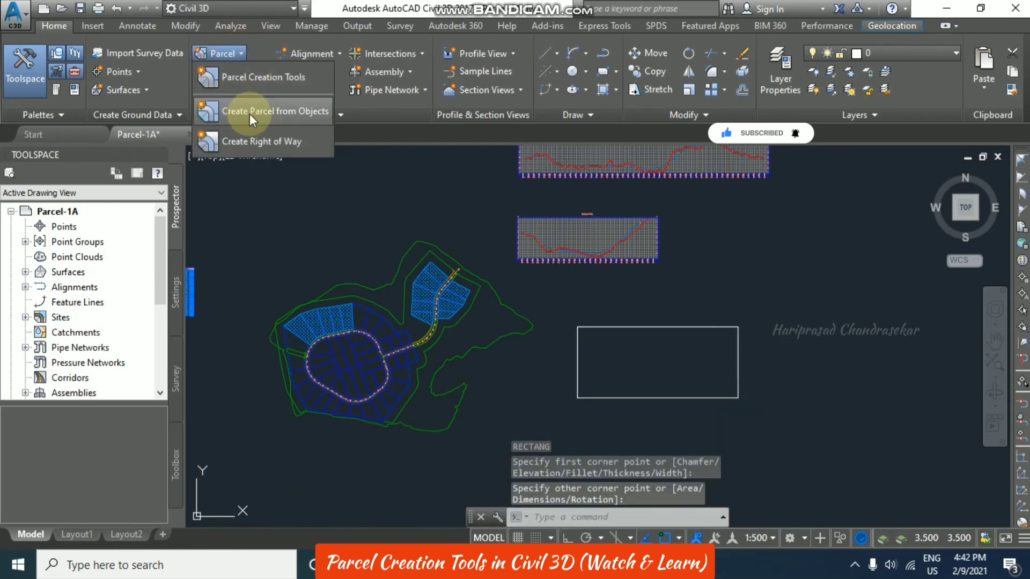
left_click(281, 108)
left_click(654, 330)
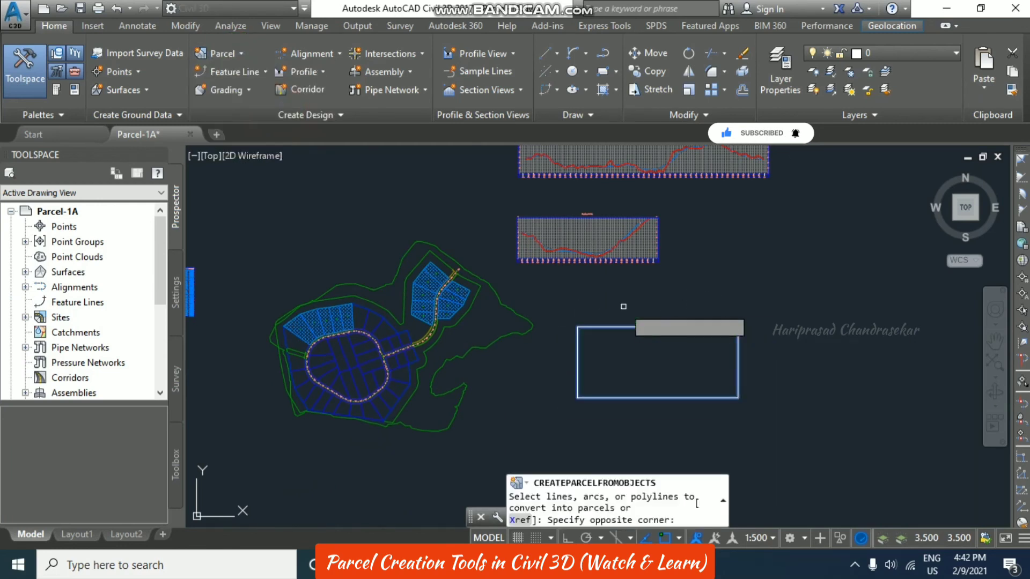
left_click(623, 306)
key("Return")
left_click(574, 429)
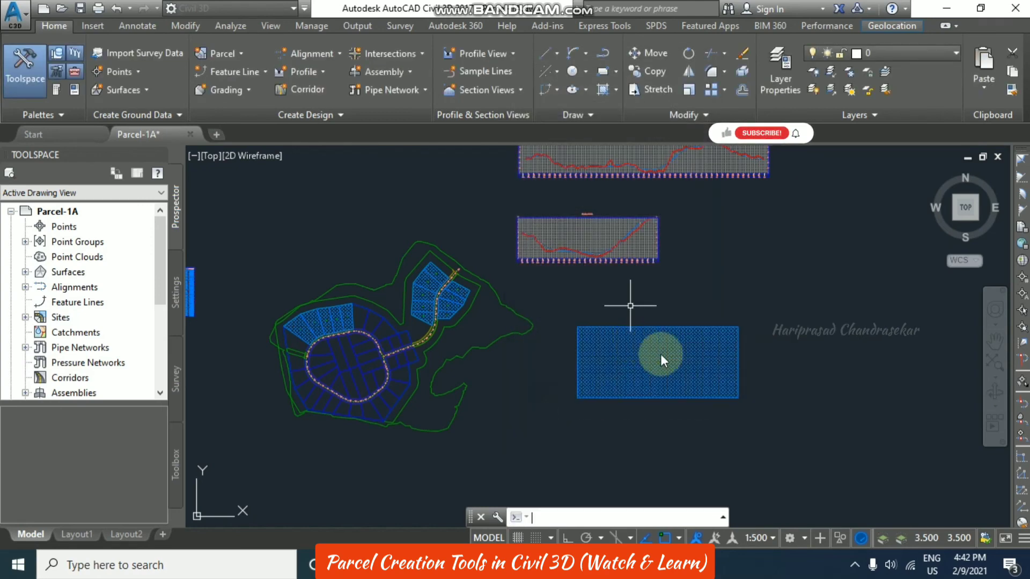
scroll(665, 356, "up", 4)
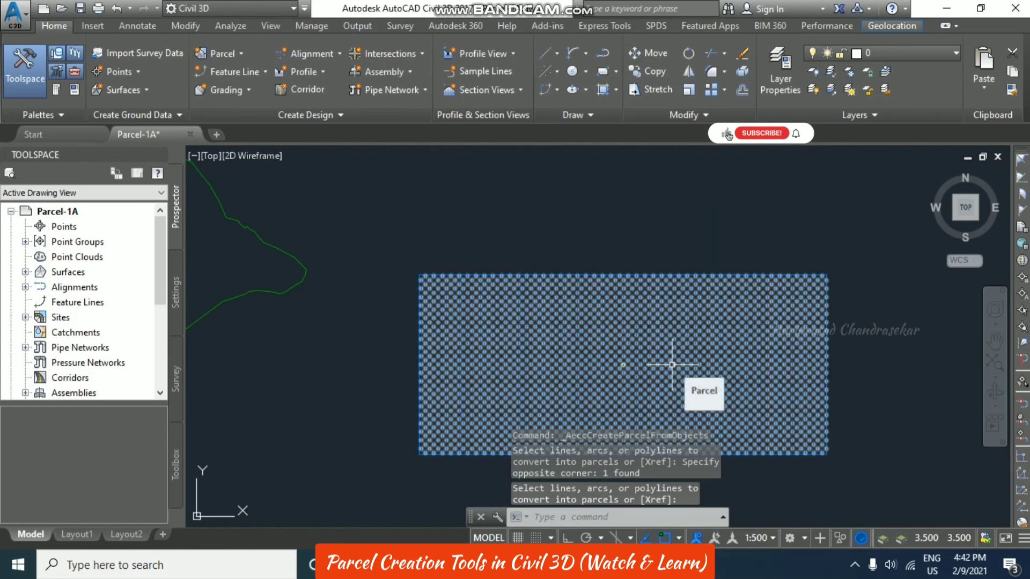
middle_click_drag(662, 271, 637, 227)
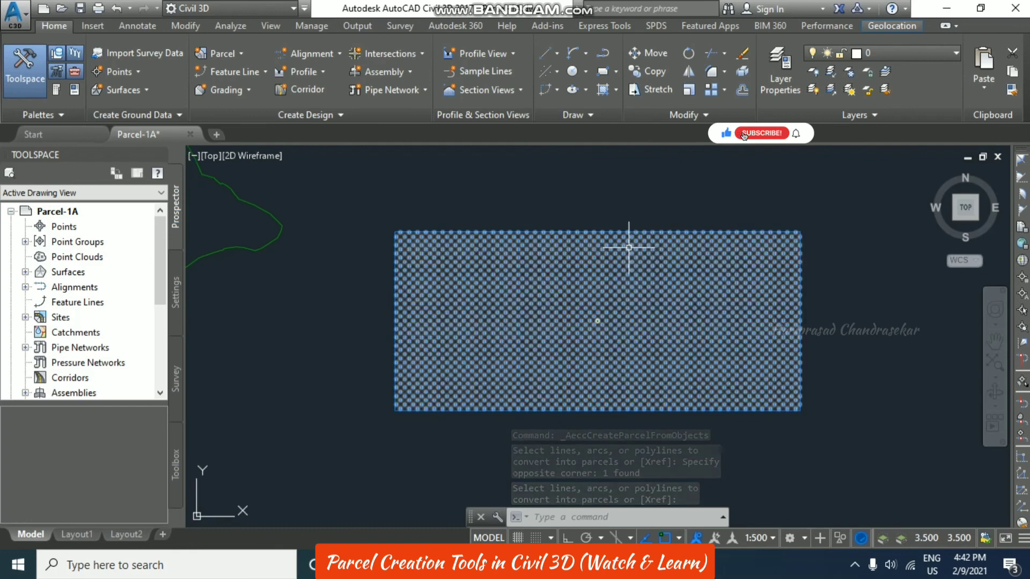
Start a new alignment assigned to Site 1.
left_click(312, 53)
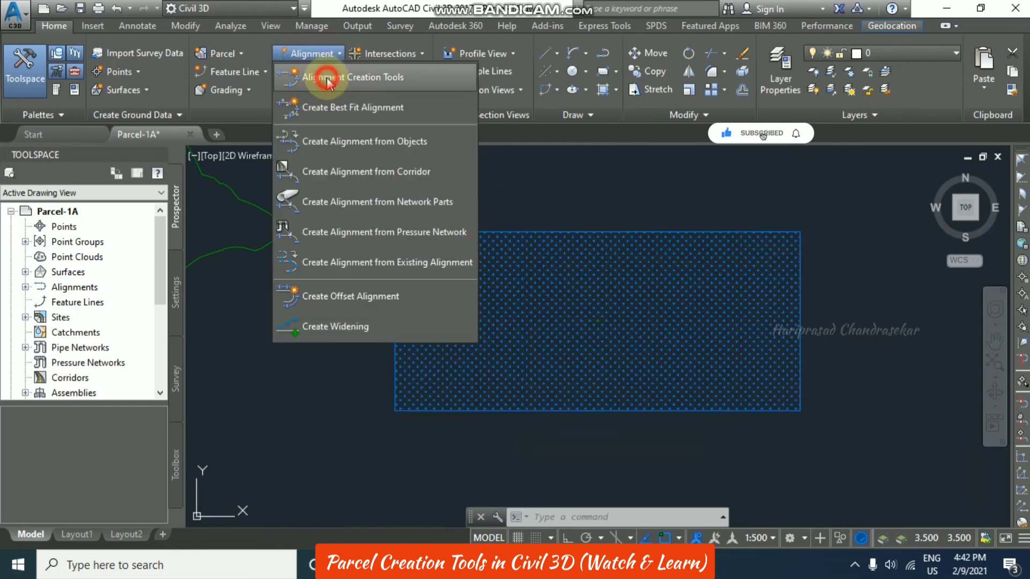
left_click(303, 78)
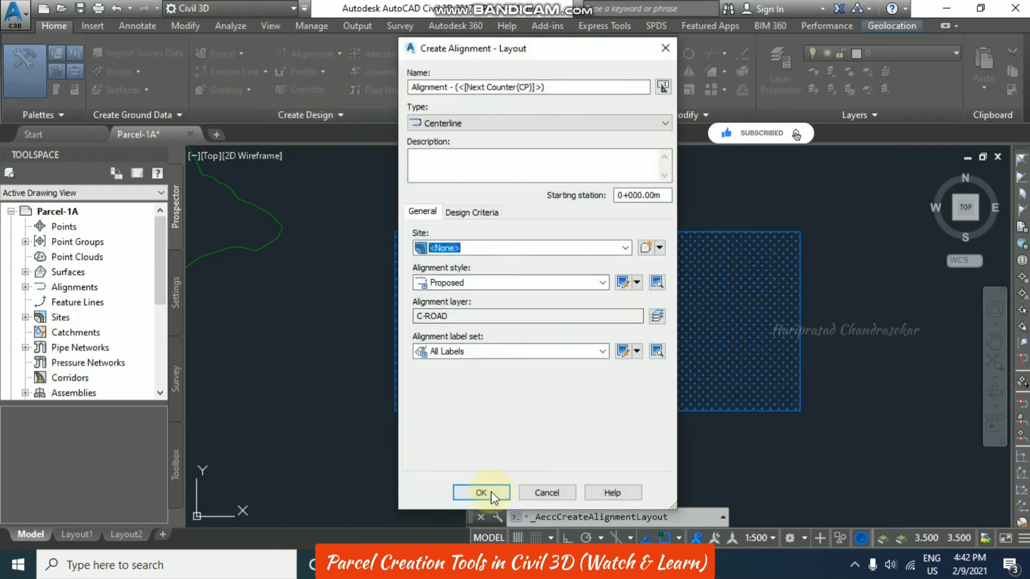
left_click(626, 248)
left_click(499, 276)
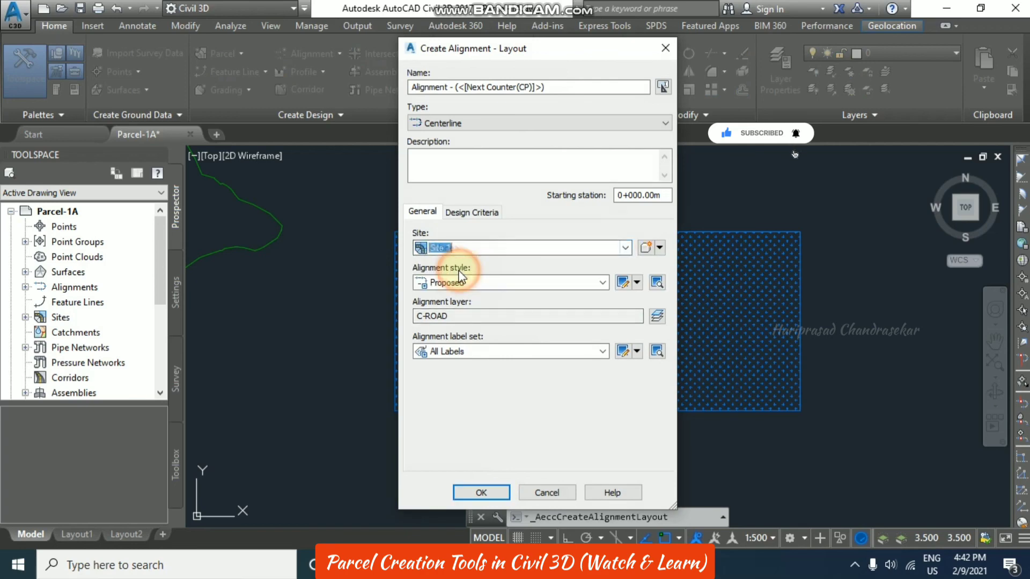
left_click(489, 489)
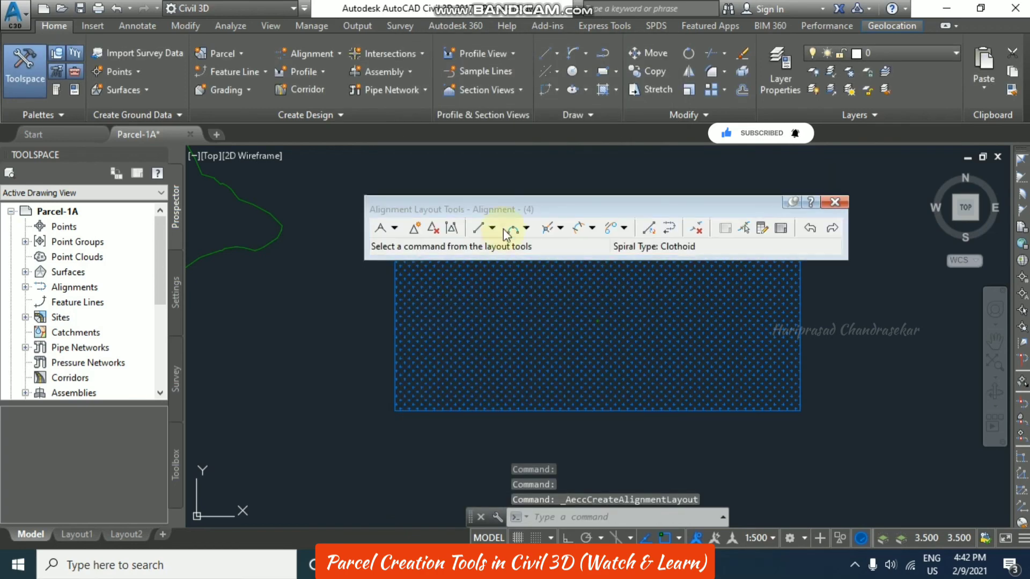
scroll(494, 345, "down", 2)
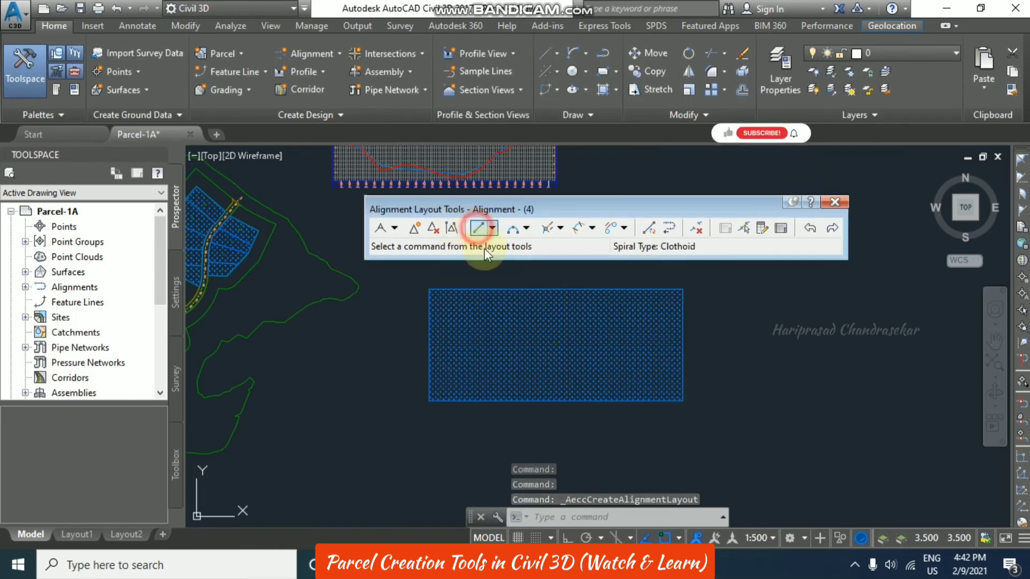
Draw a Fixed Line (Two points) alignment from the parcel's left edge midpoint to its right edge.
left_click(478, 228)
left_click(427, 344)
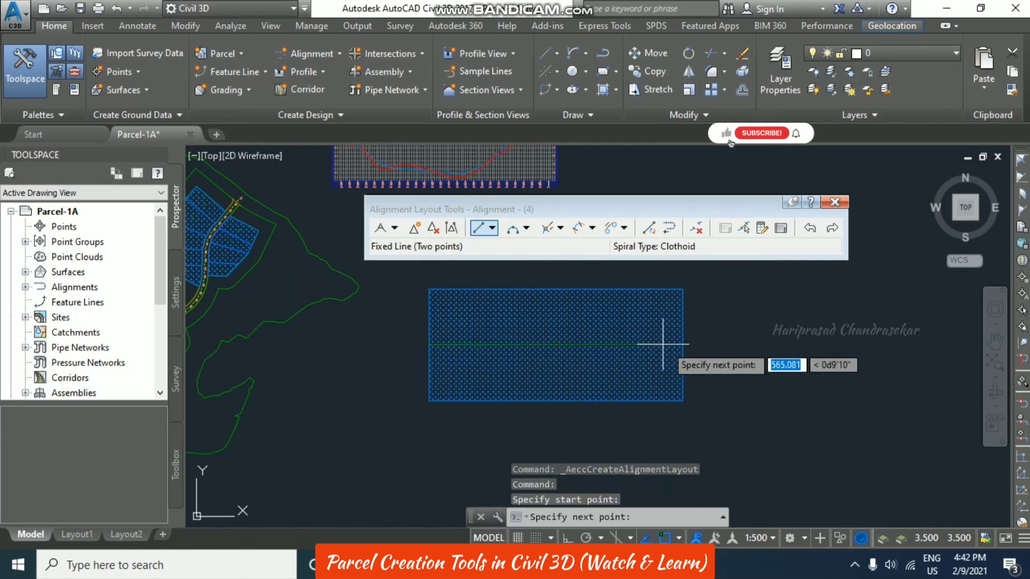
left_click(673, 350)
key("Escape")
scroll(607, 345, "up", 5)
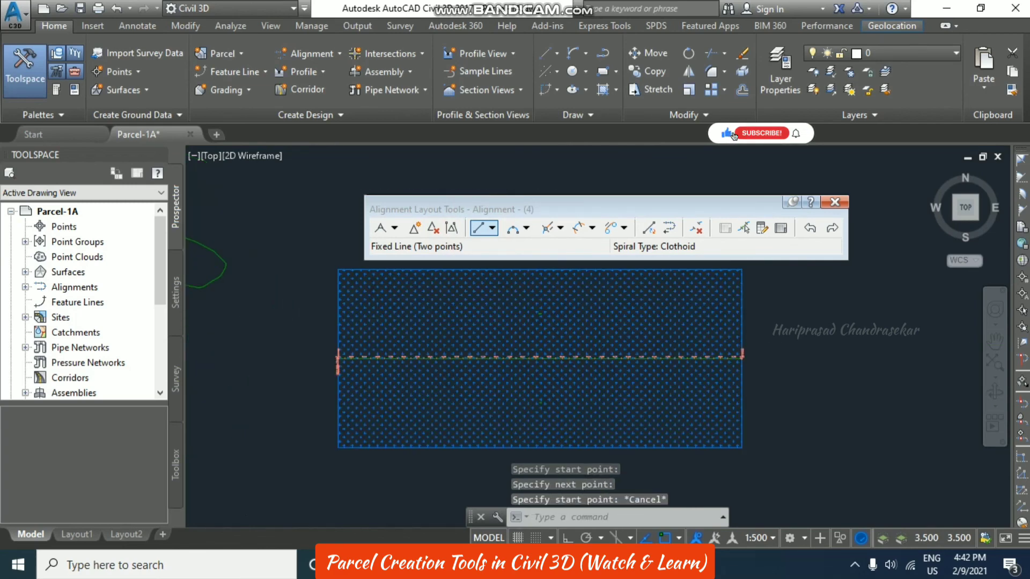
middle_click_drag(552, 306, 650, 308)
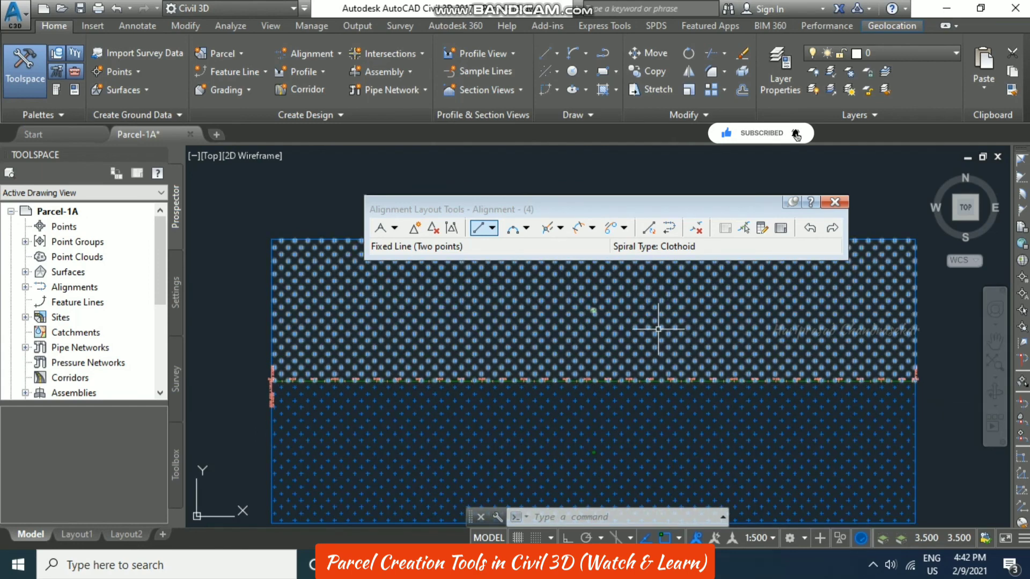
scroll(612, 330, "down", 2)
middle_click_drag(611, 330, 607, 334)
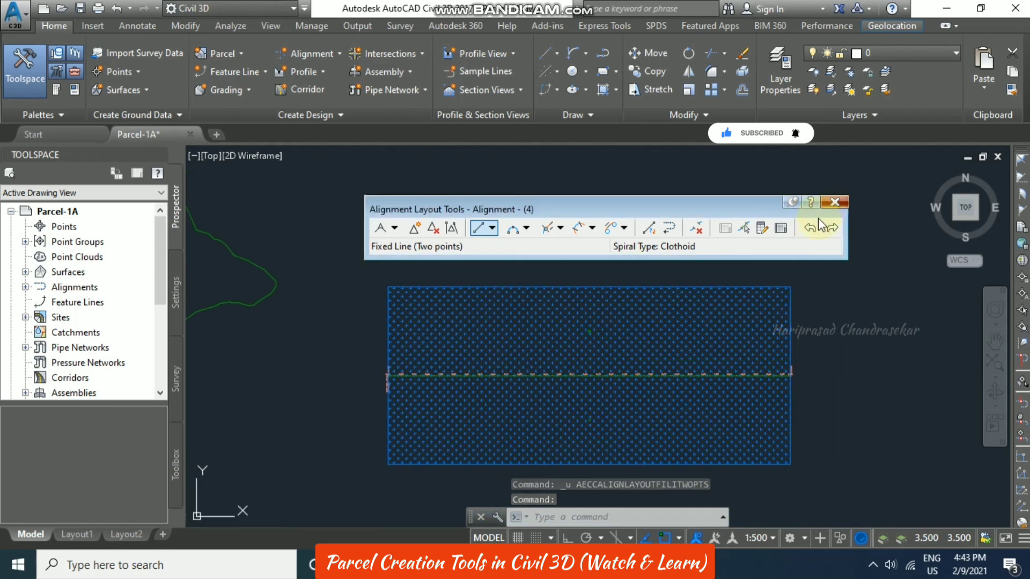
key("Escape")
key("Escape")
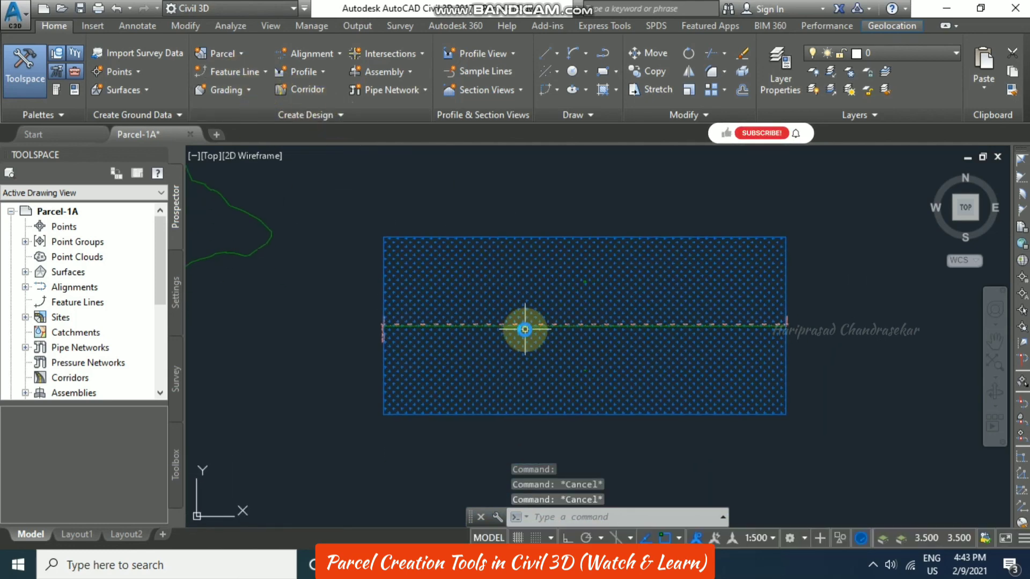
scroll(524, 333, "up", 2)
Create a right of way on both parcel halves with 20.000m offset and 20.000m fillet.
left_click(240, 53)
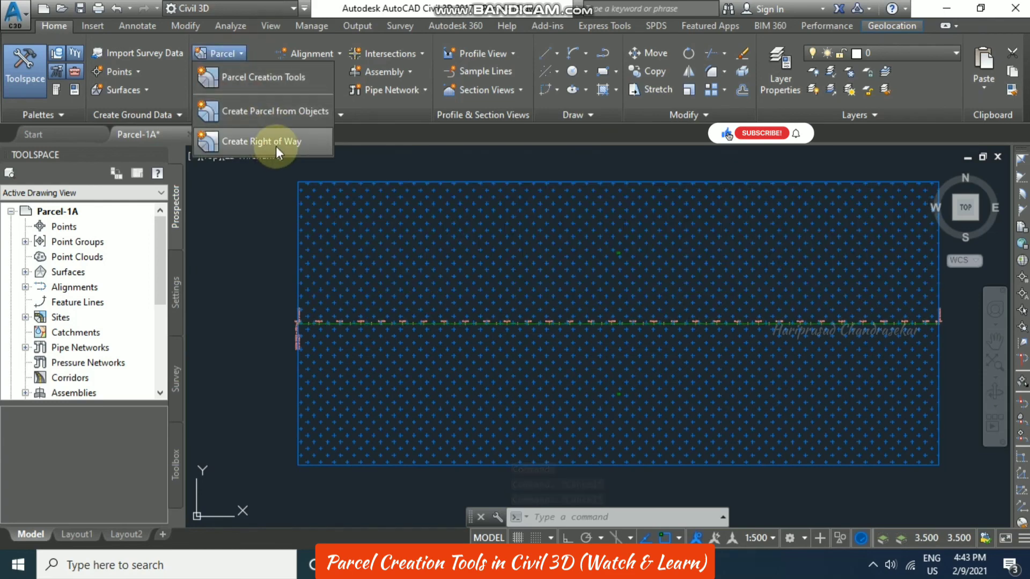
left_click(276, 138)
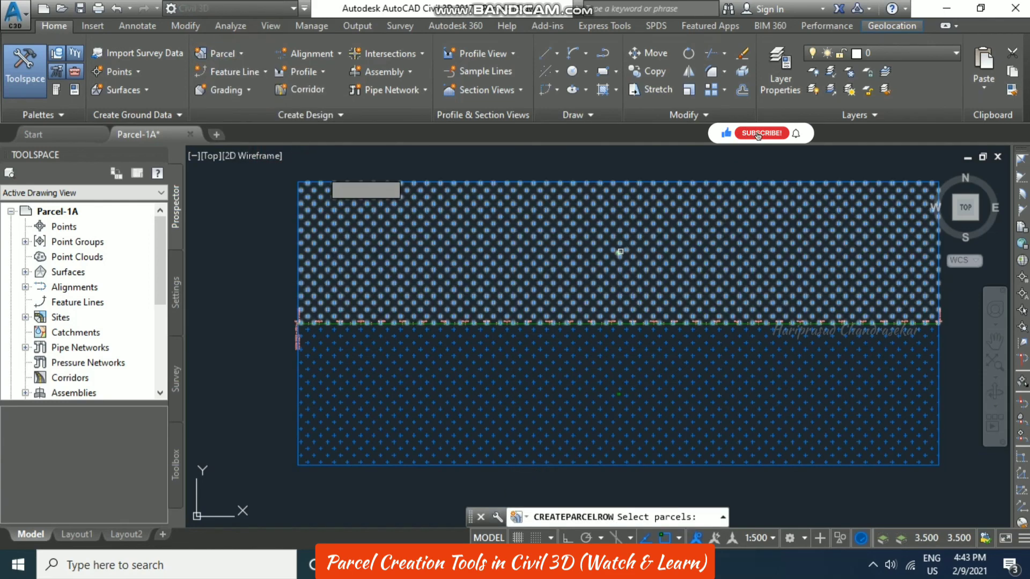
left_click(616, 248)
left_click(614, 413)
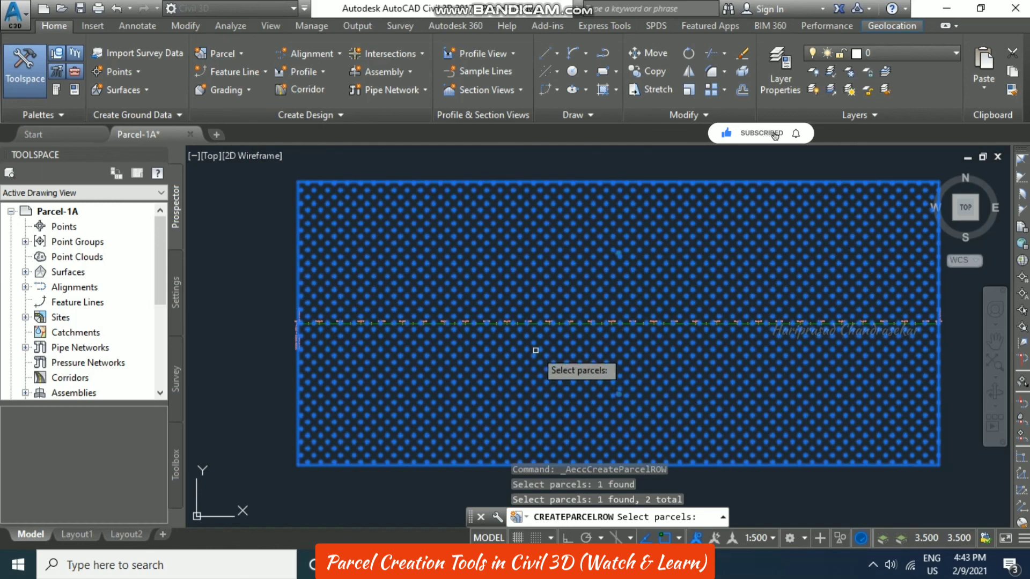
key("Return")
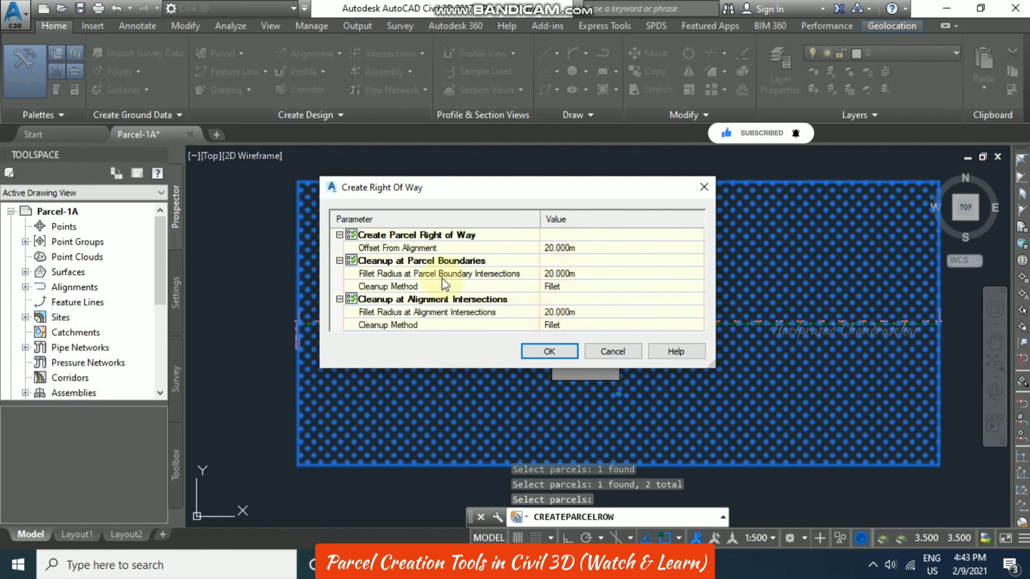
left_click(549, 351)
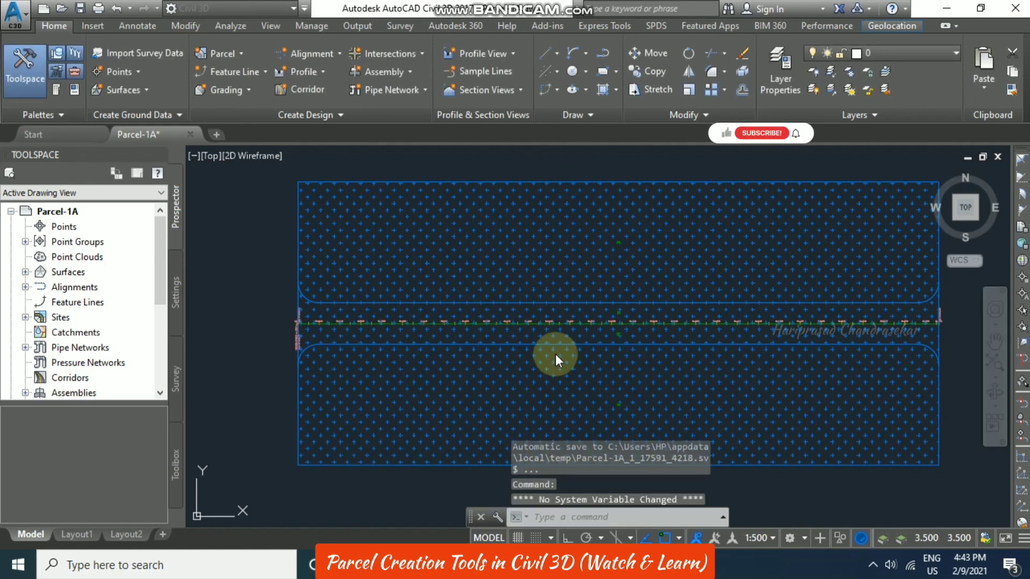
Inspect the filleted right-of-way corners and select the upper parcel.
scroll(350, 301, "up", 3)
scroll(333, 274, "down", 4)
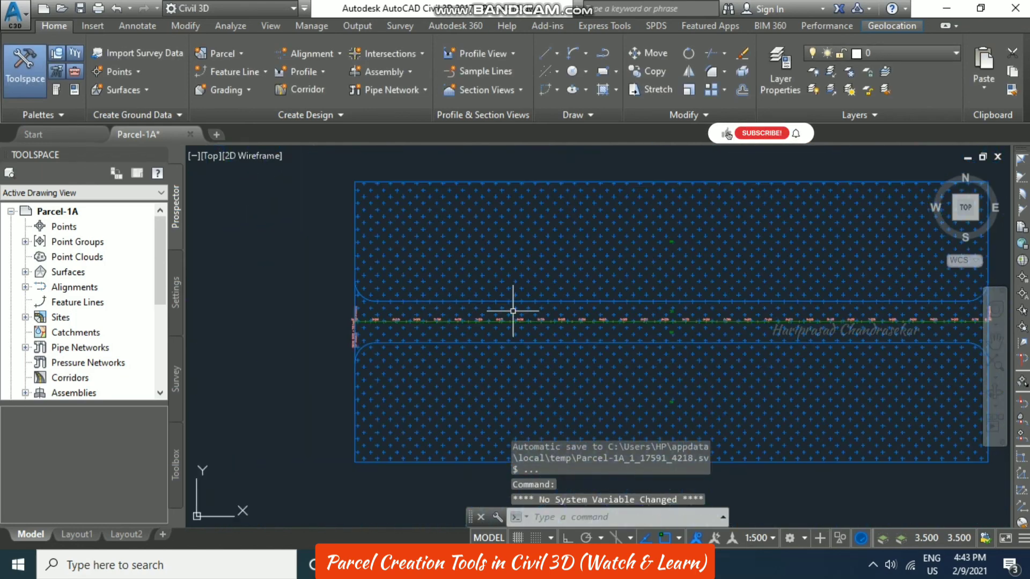
scroll(589, 274, "up", 2)
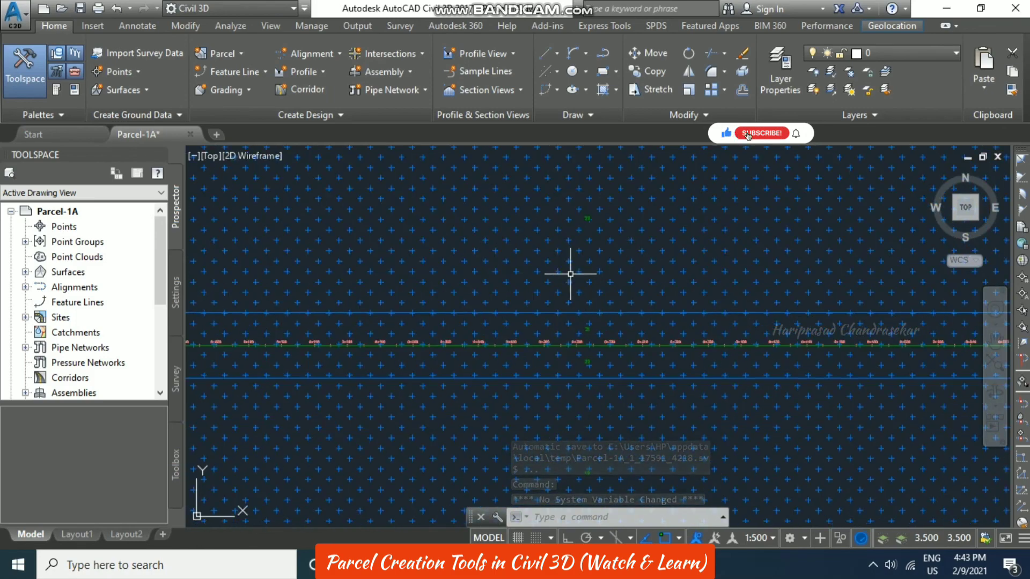
scroll(570, 272, "down", 2)
scroll(412, 240, "up", 2)
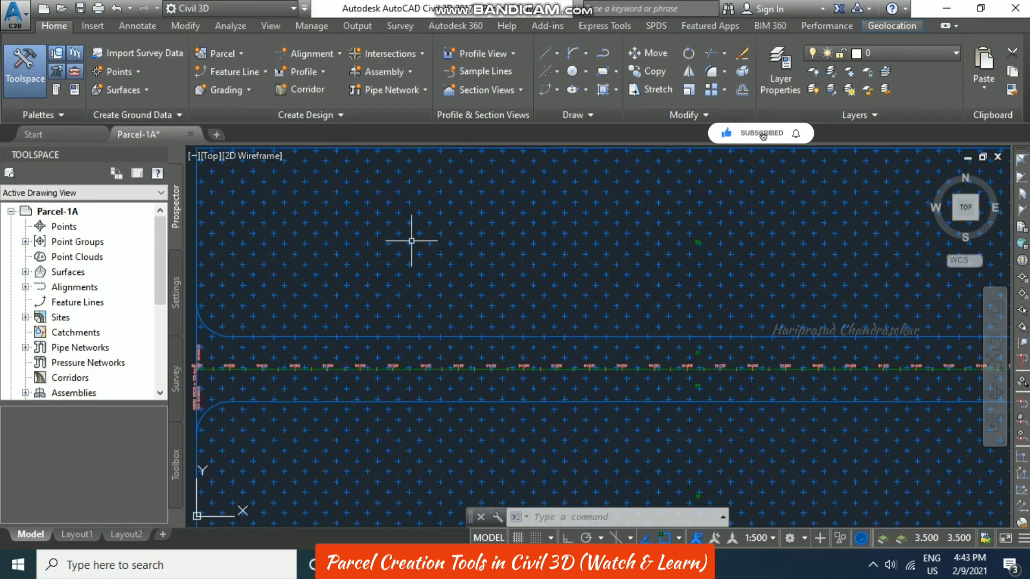
left_click(418, 233)
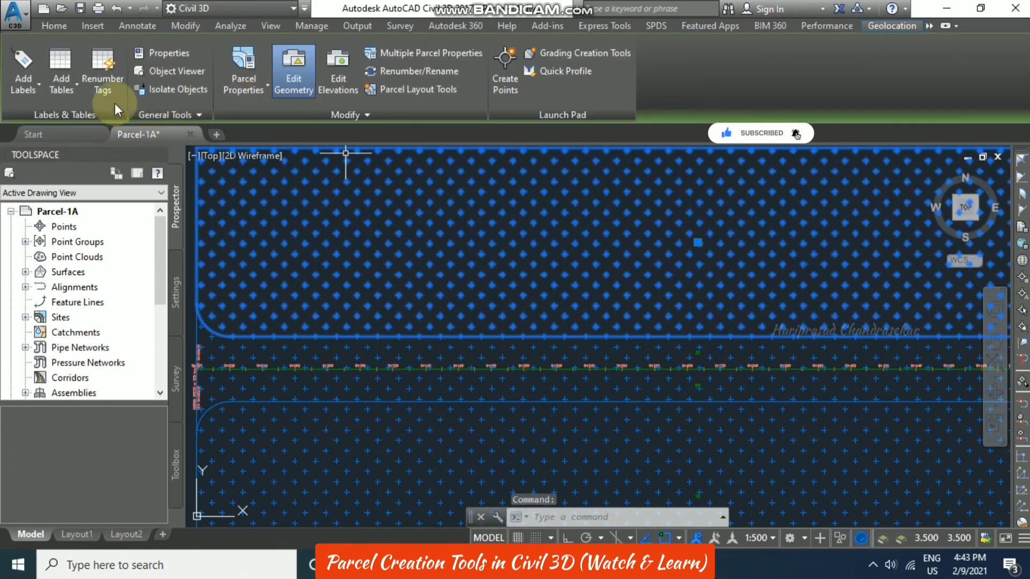
Turn off Parcel Area Fill visibility in the selected parcel's style.
left_click(248, 86)
left_click(276, 144)
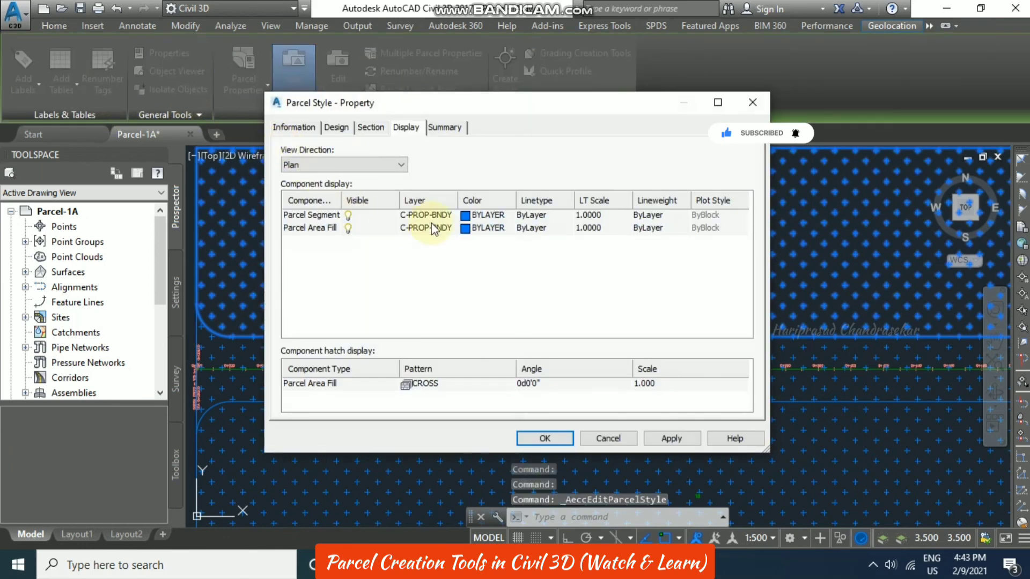
left_click(348, 228)
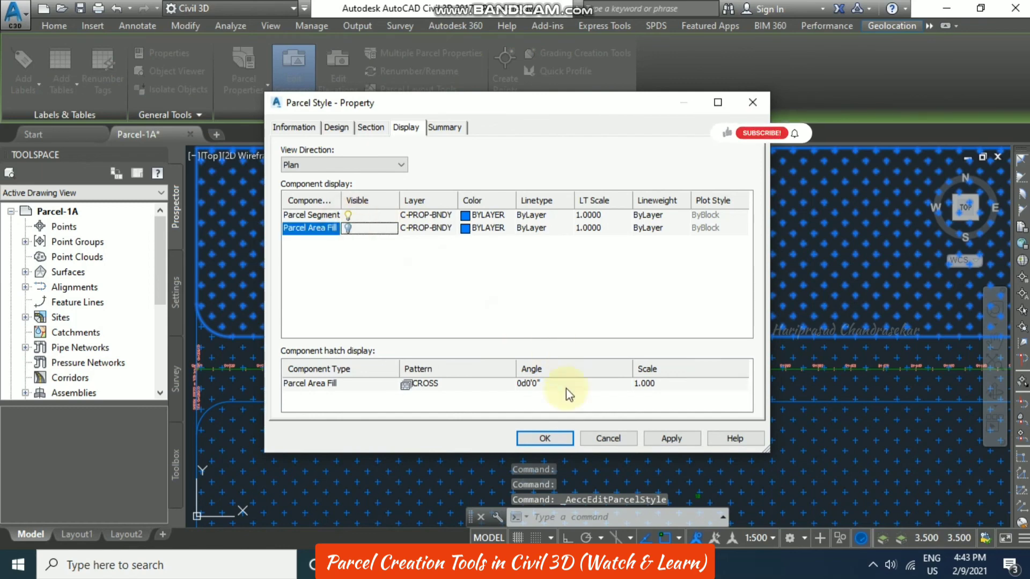
left_click(561, 437)
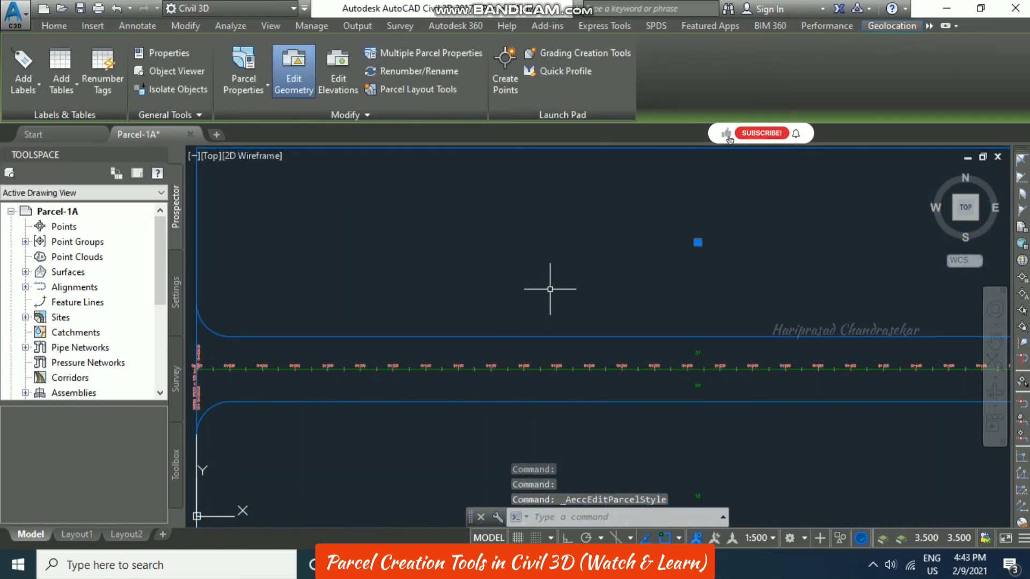
scroll(596, 282, "down", 2)
key("Escape")
key("Escape")
key("Escape")
Check that the lower parcel also displays without hatch fill.
mouse_move(656, 297)
middle_mouse_down()
mouse_move(640, 305)
mouse_move(651, 345)
mouse_move(594, 380)
middle_mouse_up()
left_click(597, 379)
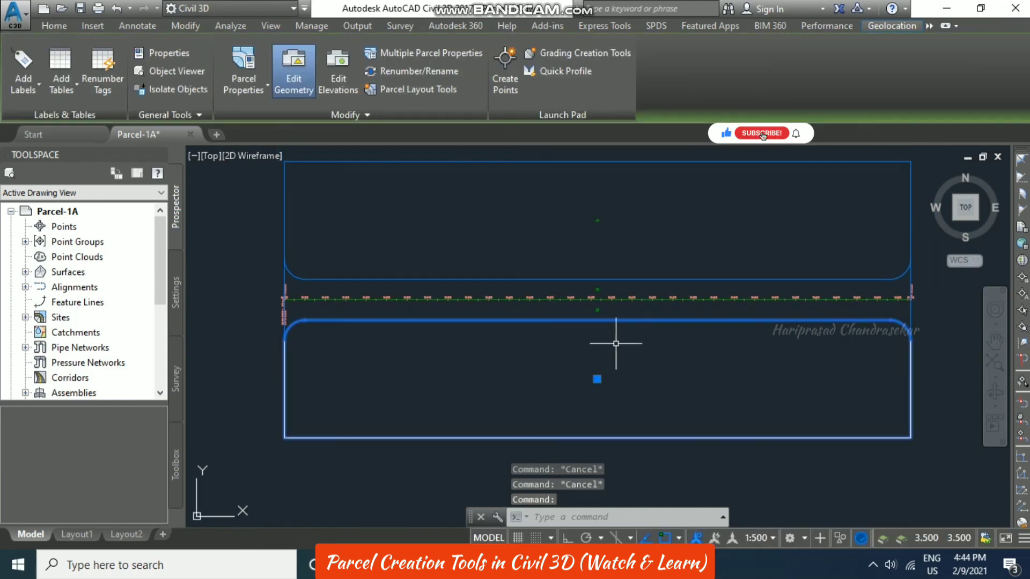
key("Escape")
scroll(333, 276, "up", 2)
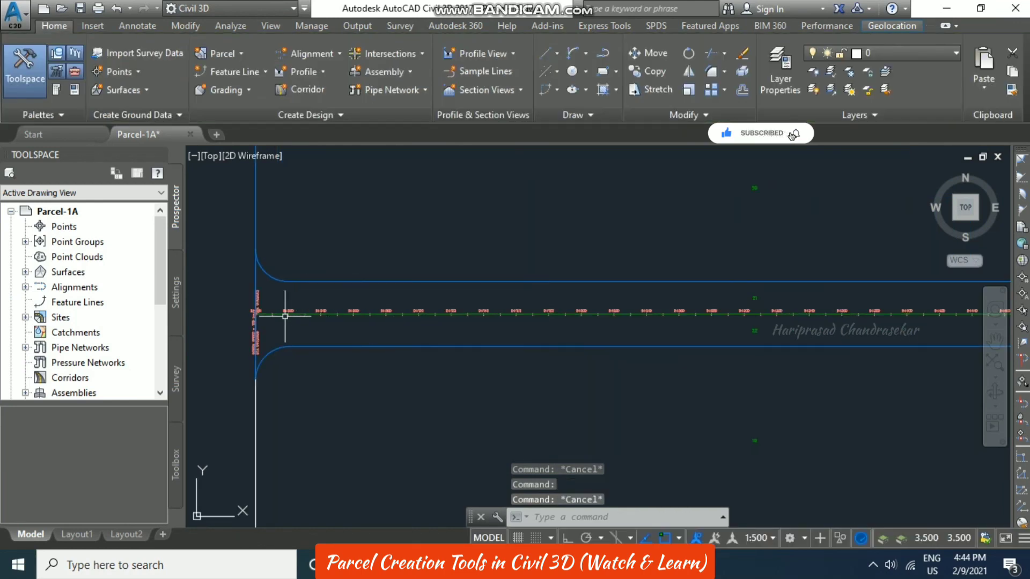
scroll(285, 316, "up", 1)
scroll(299, 269, "down", 1)
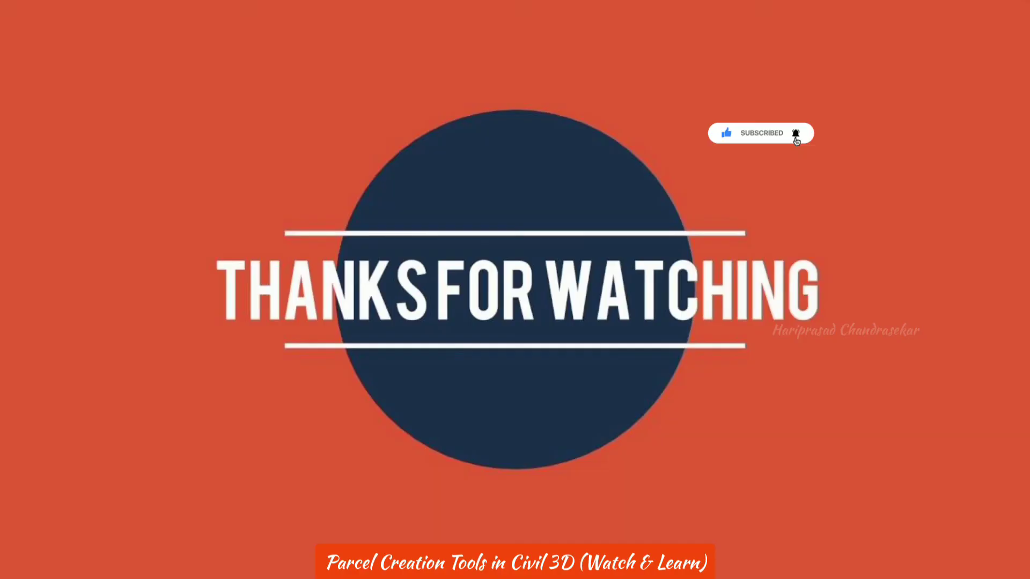